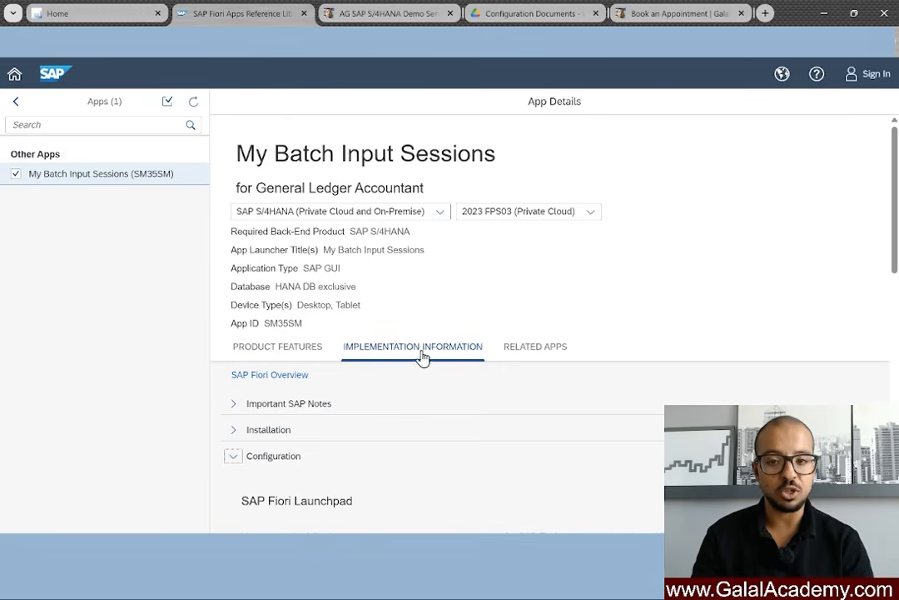
# Step: Examine the configuration details of the My Batch Input Sessions app, including its transaction code, catalogs and the SAP_BR_GL_ACCOUNTANT business role
pyautogui.scroll(-5, 445, 350)
pyautogui.scroll(5, 445, 350)
pyautogui.scroll(-3, 442, 349)
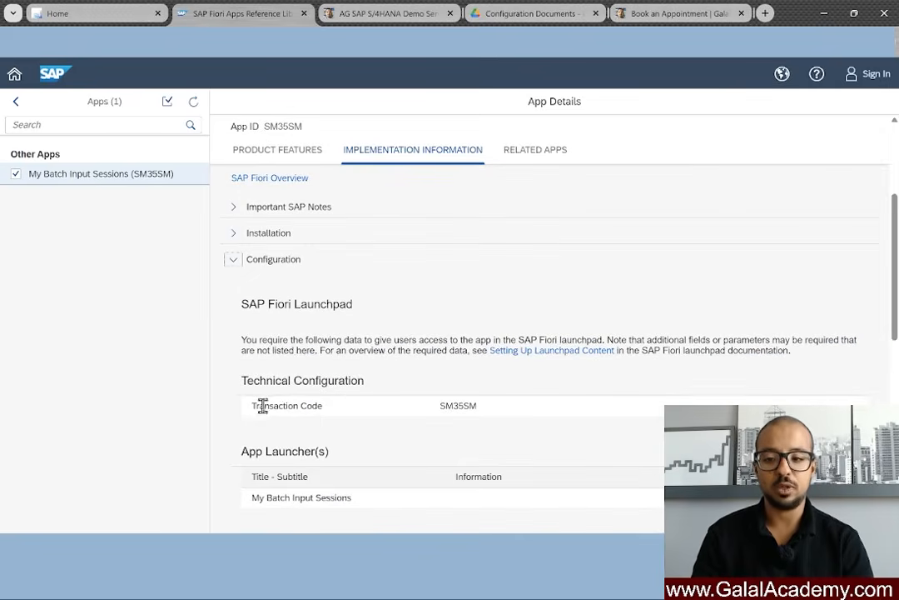
pyautogui.scroll(-4, 359, 330)
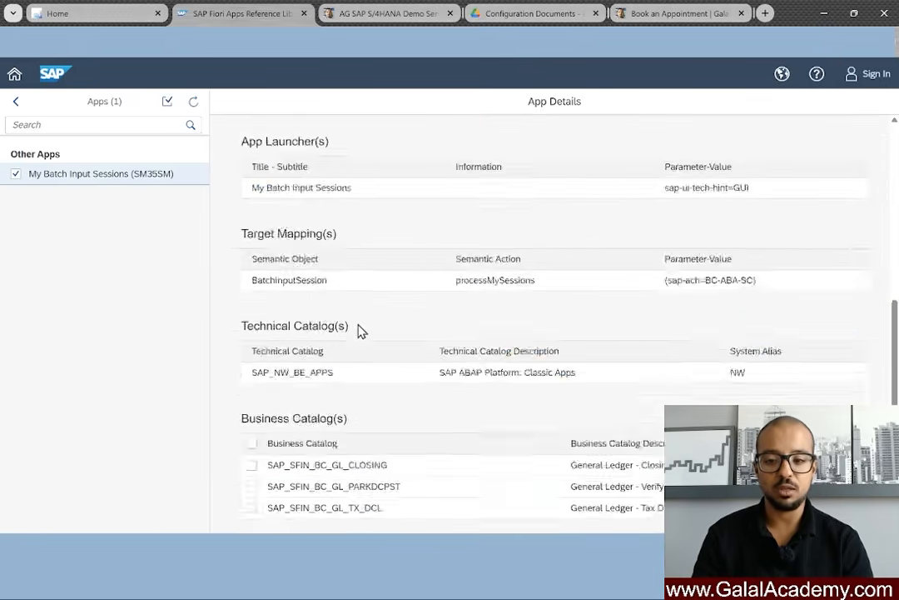
pyautogui.scroll(-3, 360, 331)
pyautogui.click(267, 453)
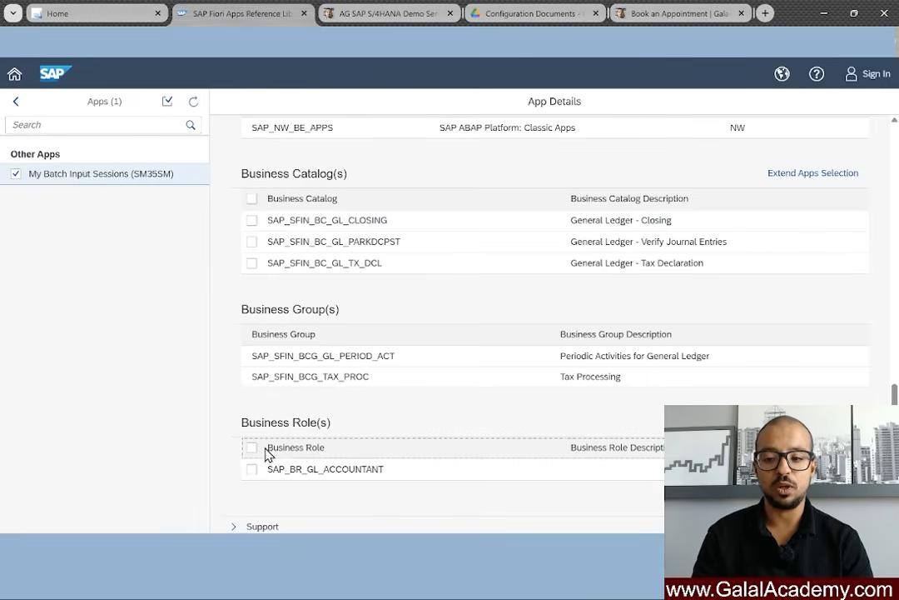
pyautogui.moveTo(267, 454)
pyautogui.mouseDown()
pyautogui.moveTo(388, 471)
pyautogui.moveTo(268, 473)
pyautogui.mouseUp()
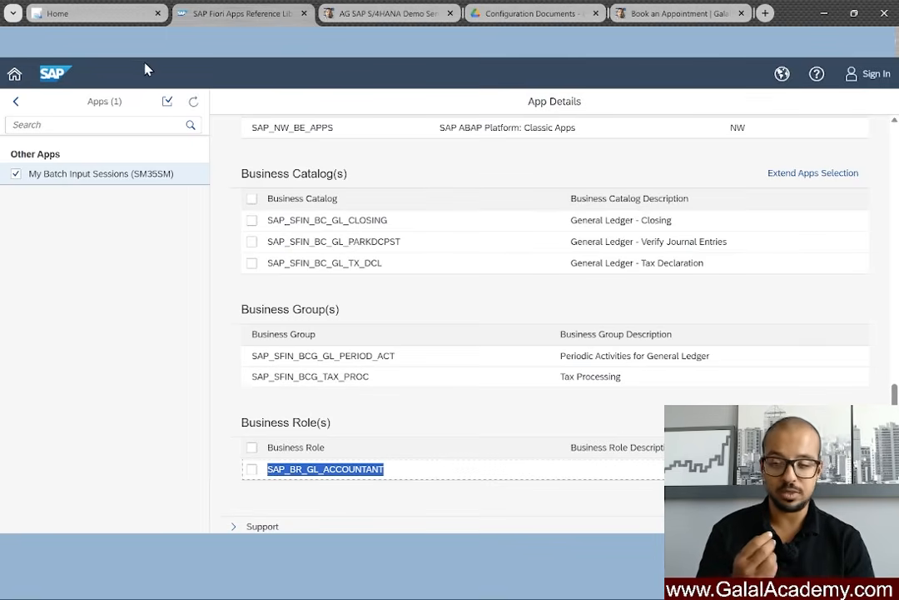
# Step: Look over the launchpad's Reclassification and Regrouping tiles and the AG SAP S/4HANA Demo Server Access offer page
pyautogui.click(84, 12)
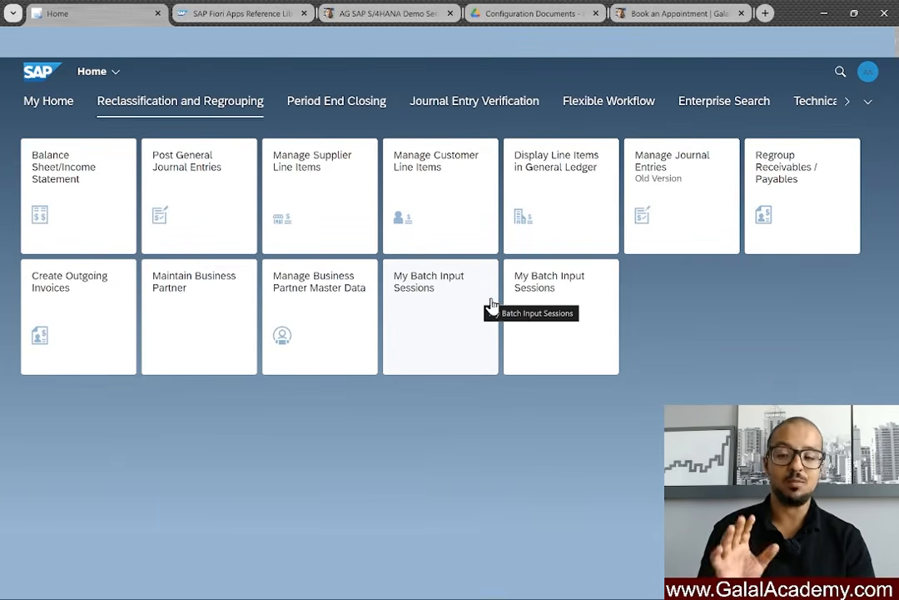
pyautogui.click(358, 13)
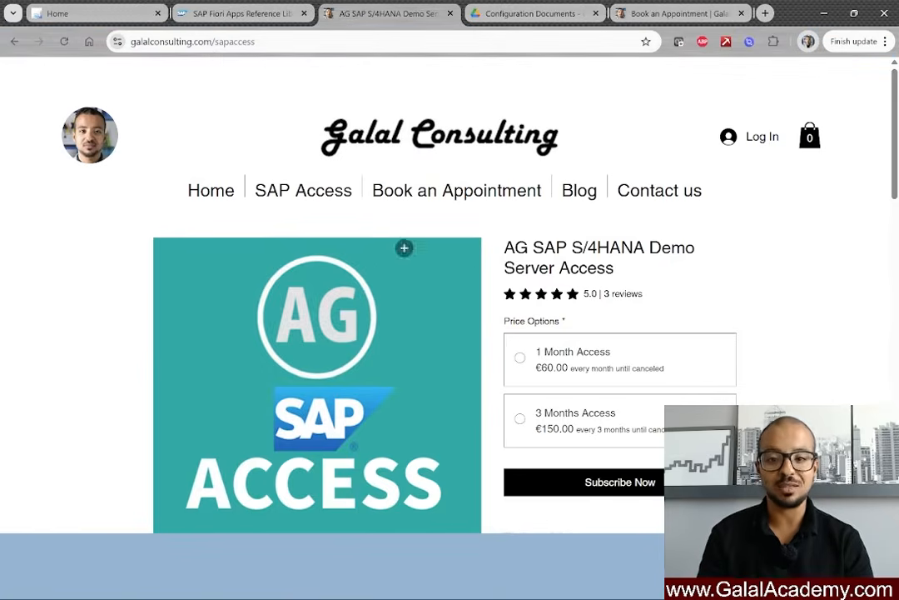
pyautogui.scroll(-3, 548, 267)
pyautogui.scroll(3, 550, 262)
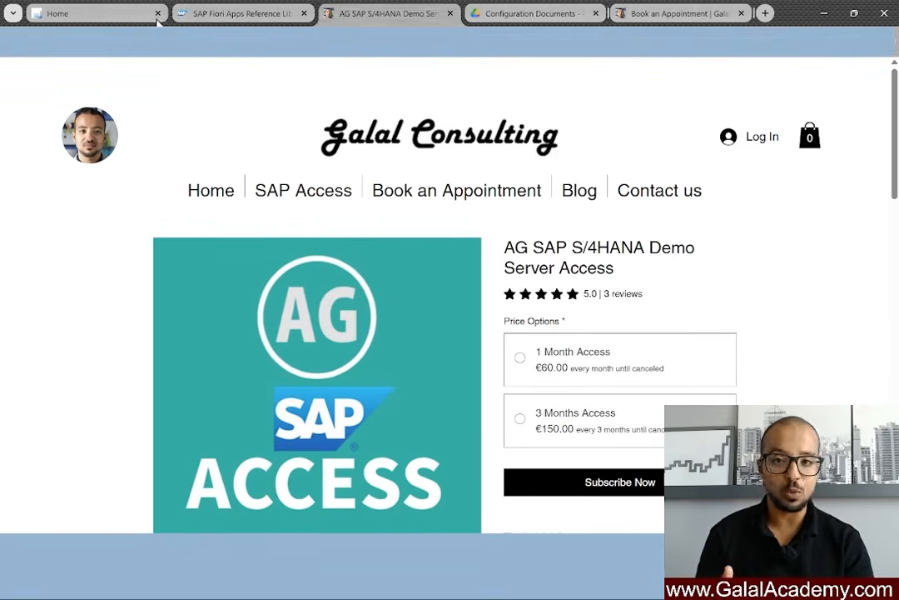
# Step: Launch My Batch Input Sessions from the launchpad and widen the Created by Program column to show full program names
pyautogui.click(120, 10)
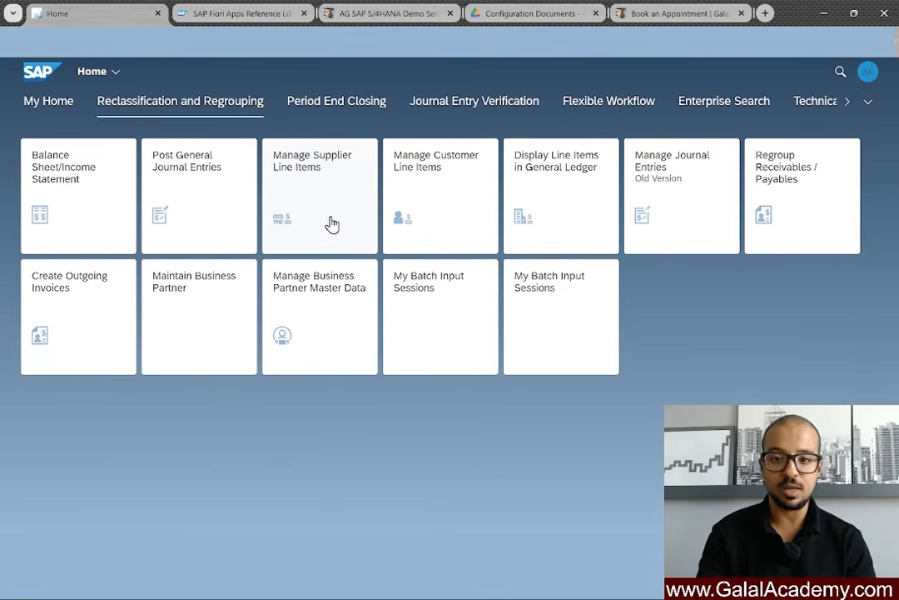
pyautogui.click(439, 325)
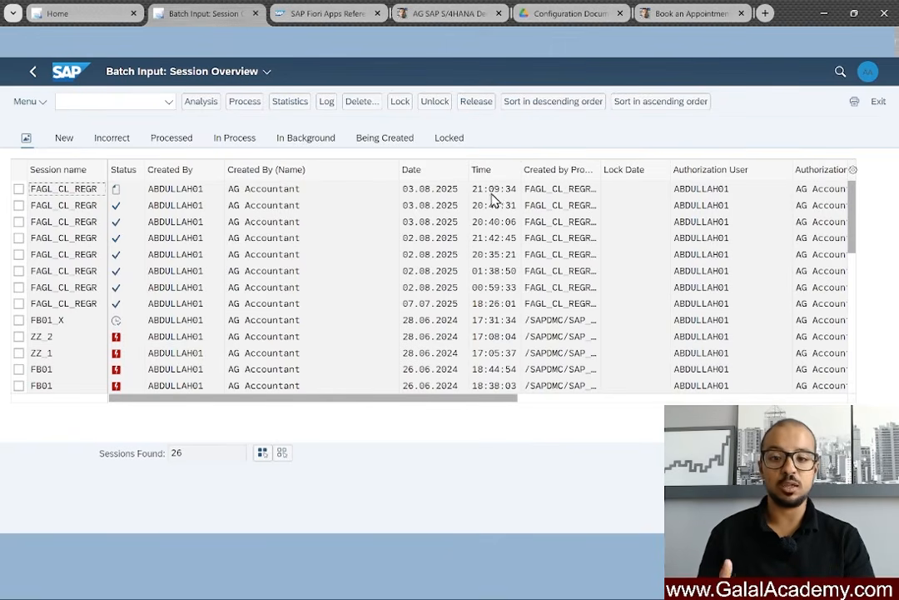
pyautogui.click(597, 169)
pyautogui.moveTo(601, 169); pyautogui.dragTo(660, 165)
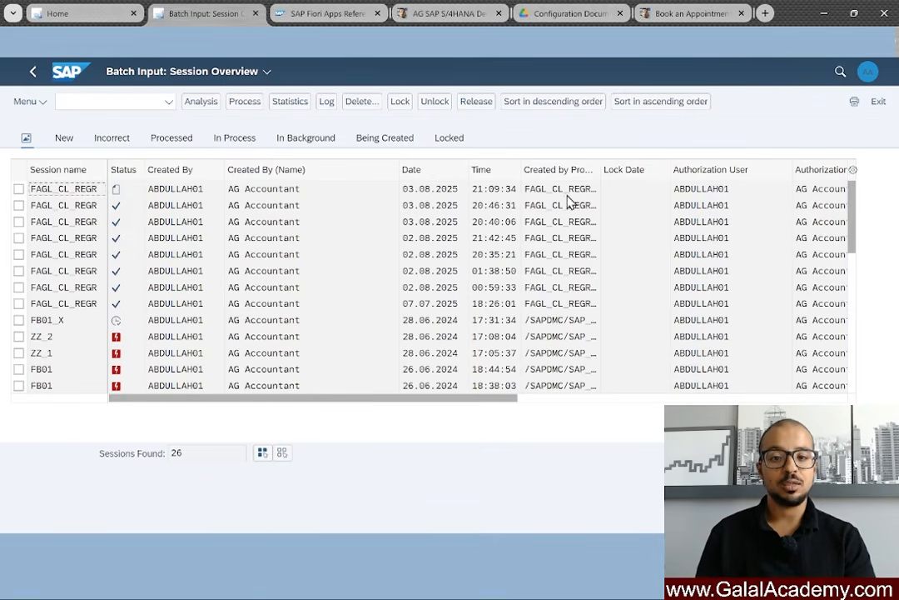
pyautogui.moveTo(601, 169); pyautogui.dragTo(629, 171)
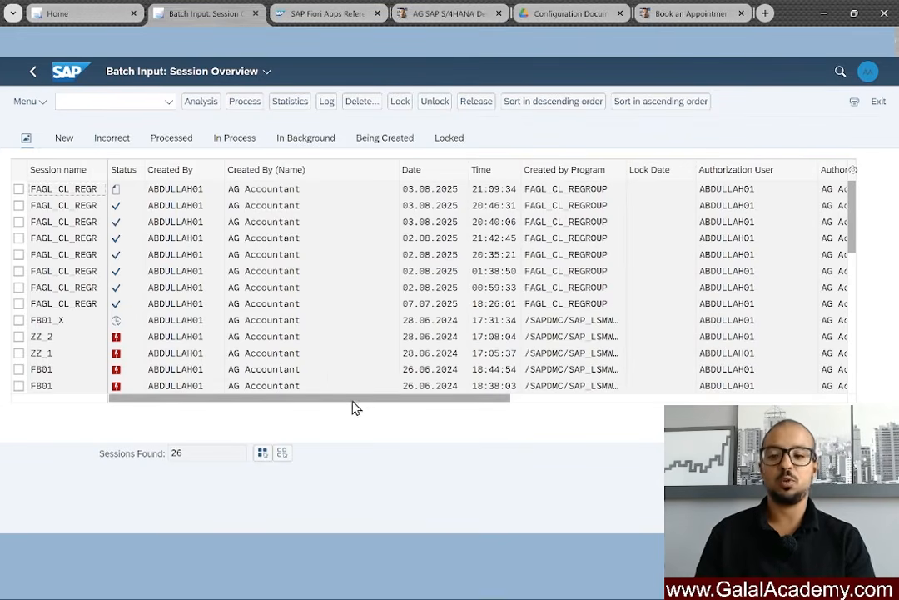
pyautogui.moveTo(354, 406); pyautogui.dragTo(318, 393)
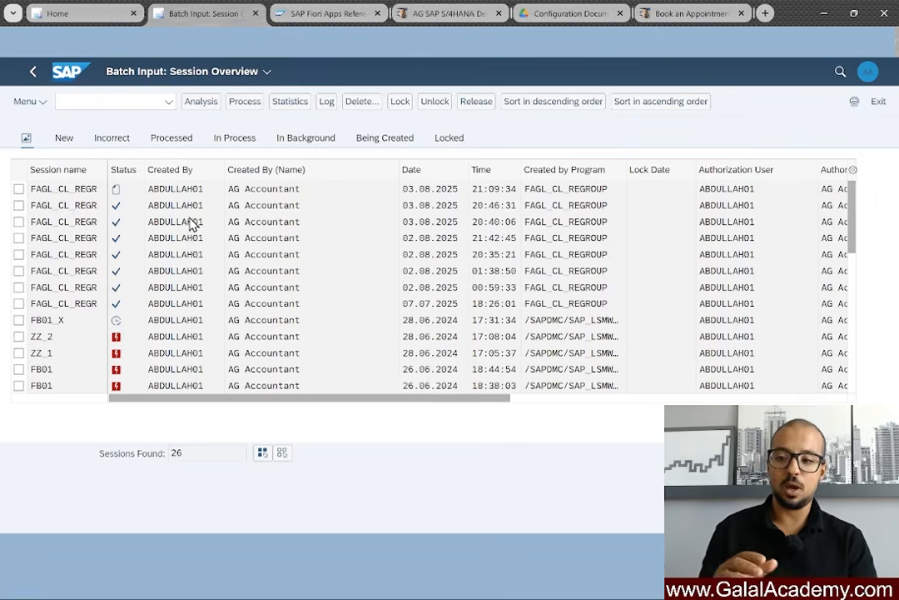
# Step: Open the analysis of the FAGL_CL_REGR session created 03.08.2025 at 21:09:34 and review its transactions and overview figures
pyautogui.click(60, 191)
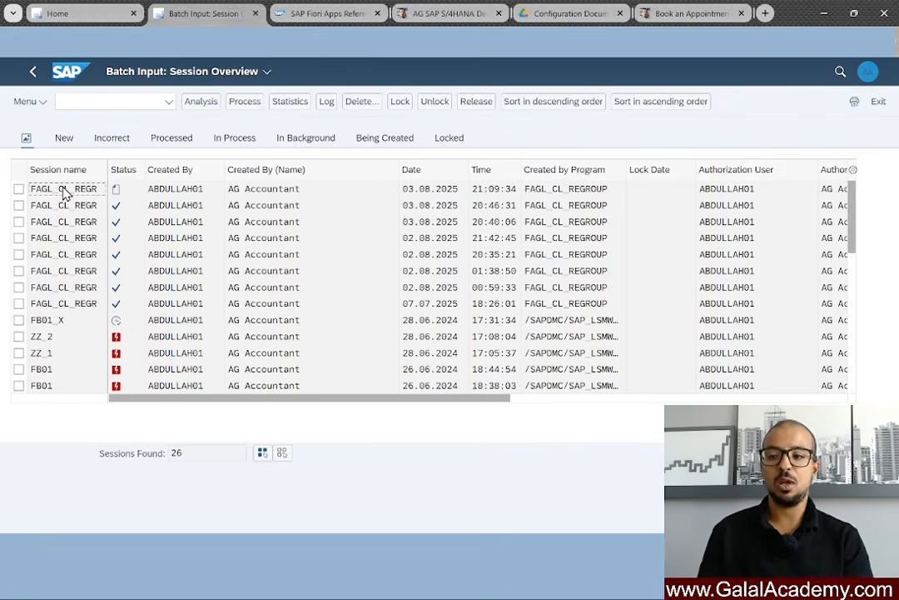
pyautogui.doubleClick(64, 190)
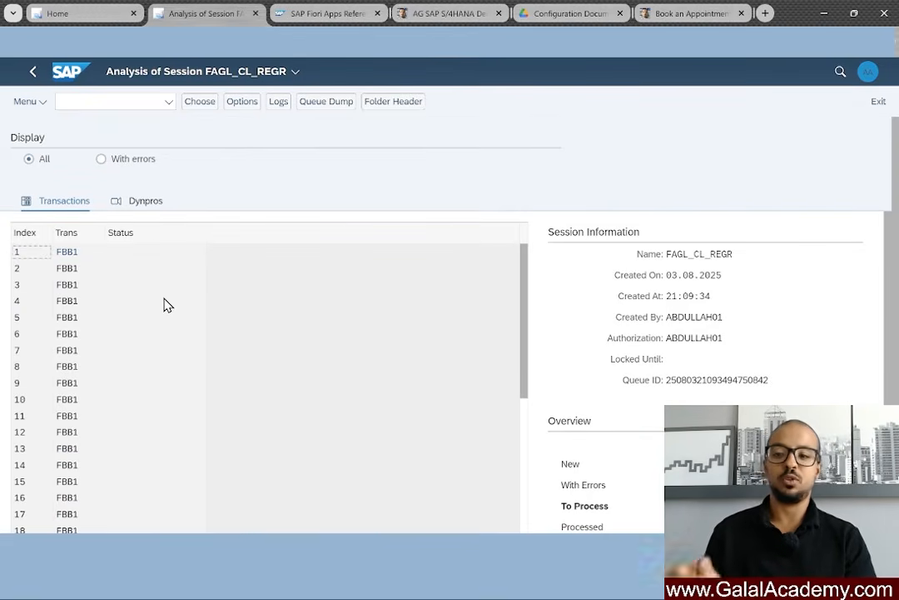
pyautogui.scroll(-10, 131, 319)
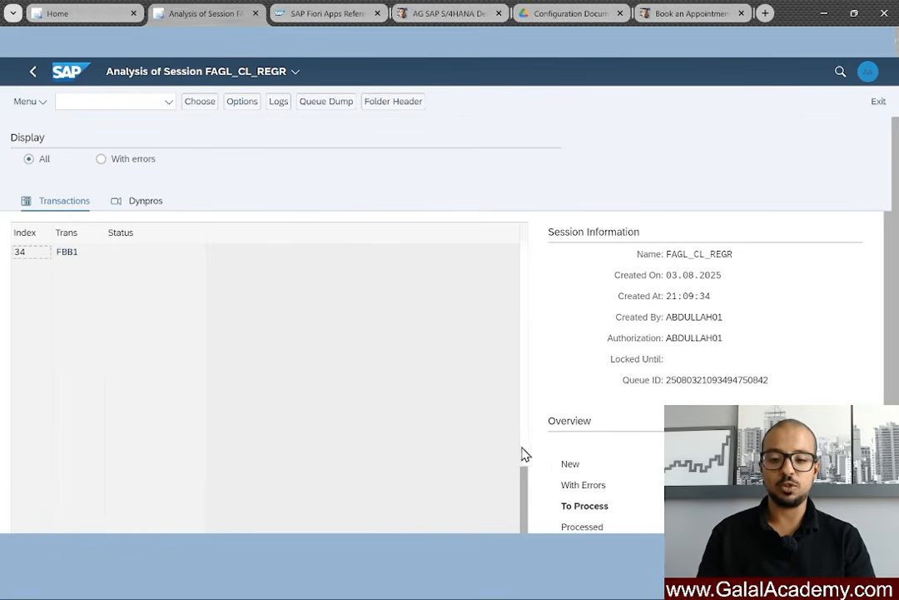
pyautogui.scroll(5, 522, 454)
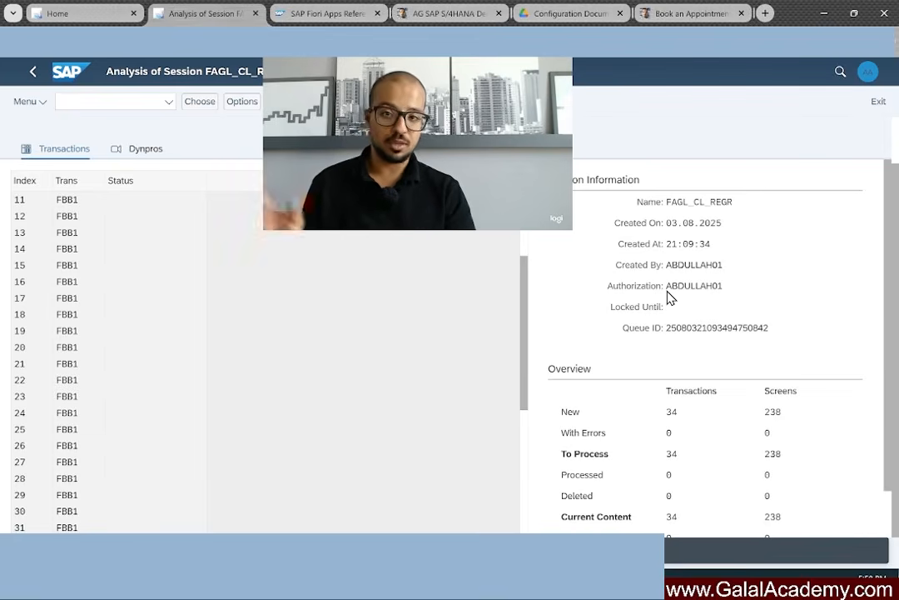
pyautogui.scroll(-1, 652, 413)
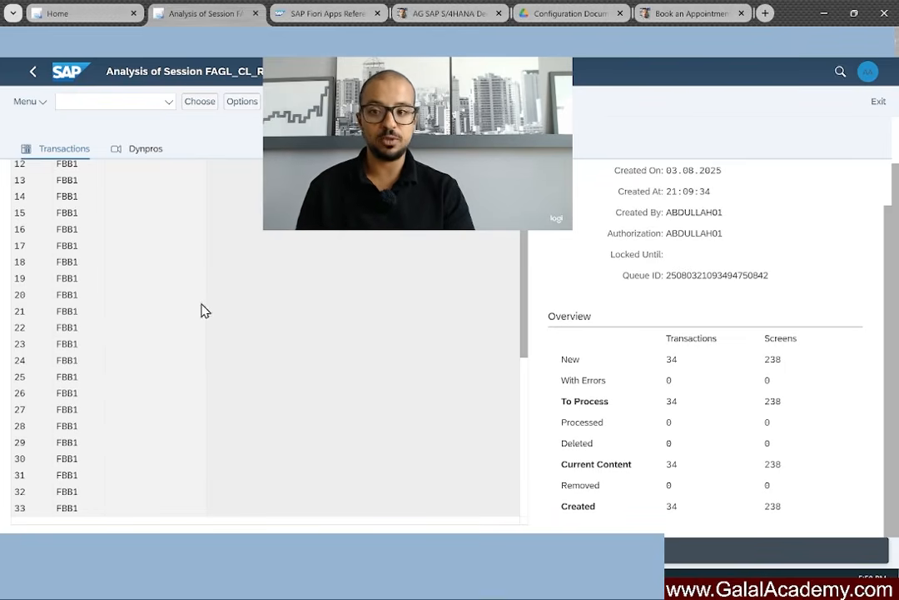
pyautogui.scroll(5, 239, 268)
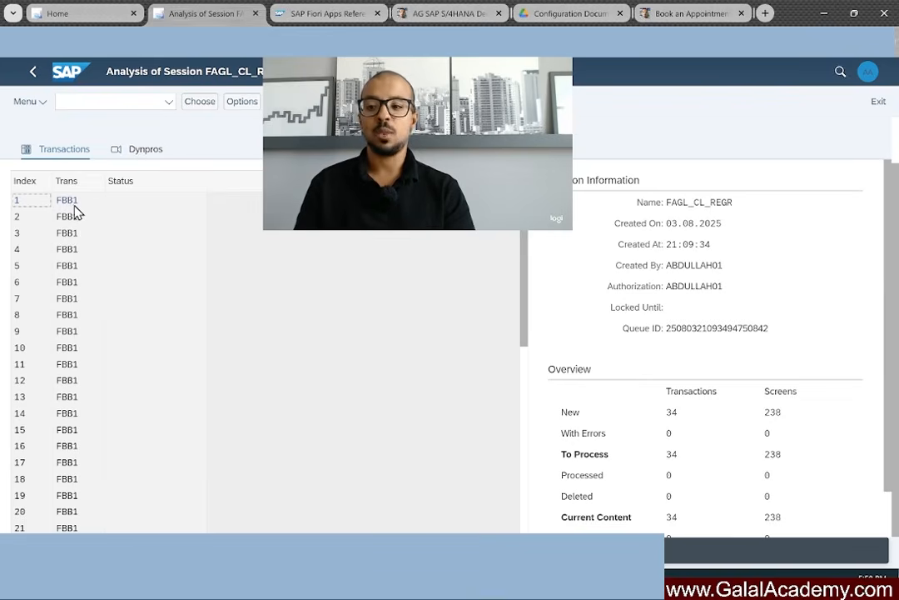
# Step: Inspect the first FBB1 transaction's screens, simulate the fourth one (SAPMF05A 0330), and return to the session overview
pyautogui.click(70, 202)
pyautogui.doubleClick(72, 207)
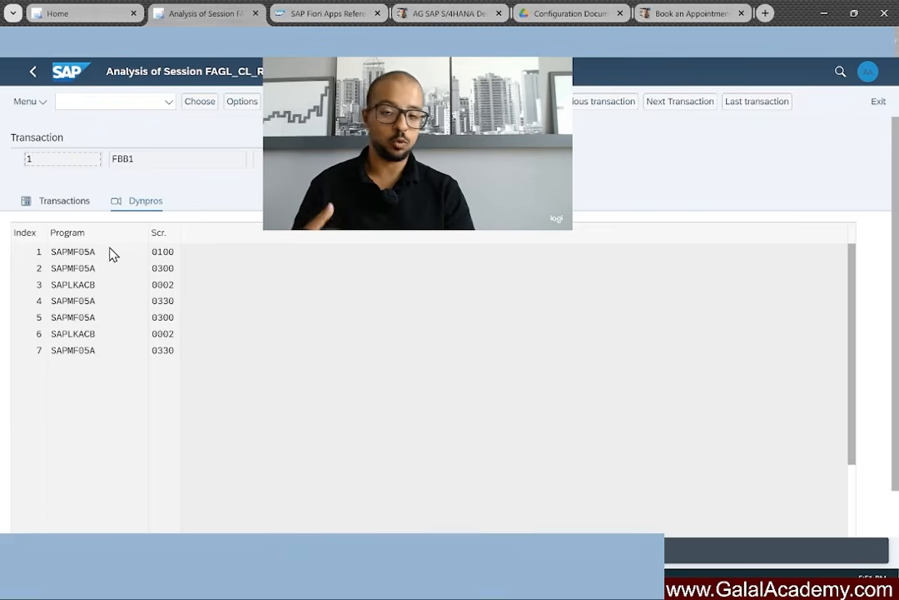
pyautogui.doubleClick(72, 300)
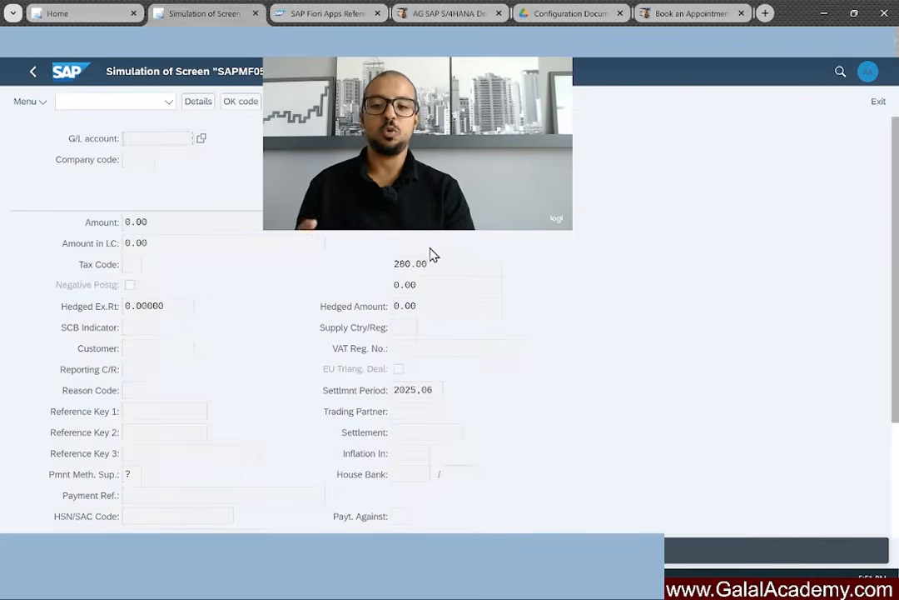
pyautogui.scroll(-2, 427, 262)
pyautogui.scroll(2, 424, 275)
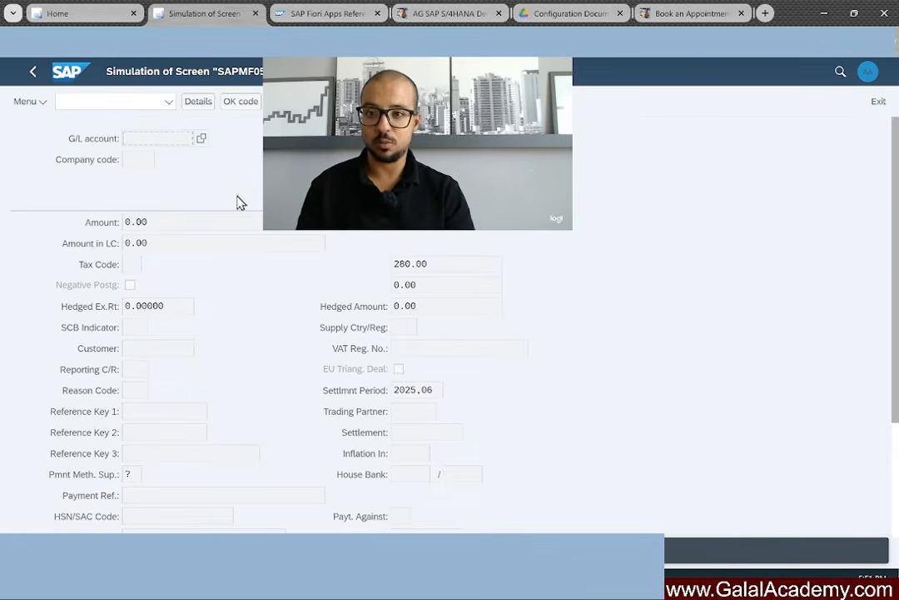
pyautogui.click(33, 74)
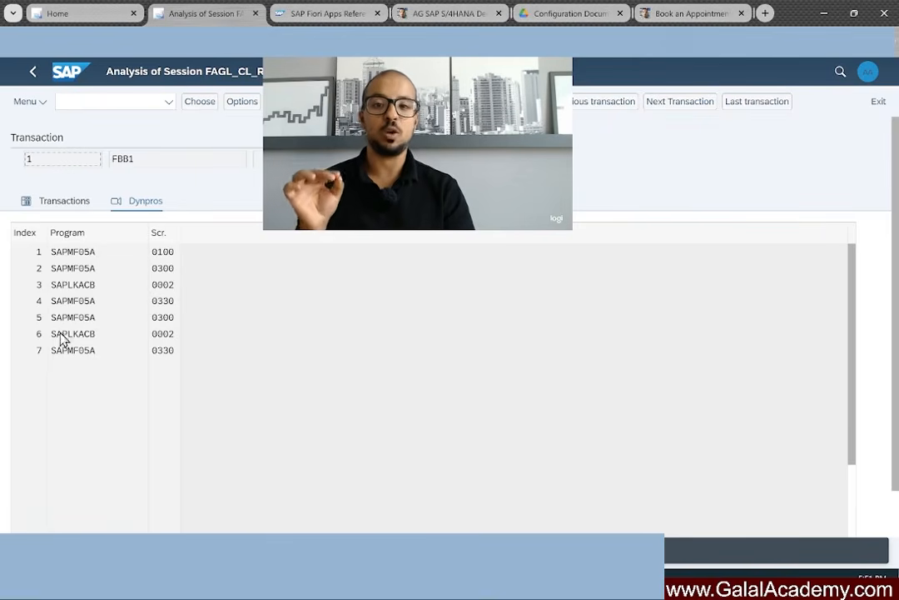
pyautogui.click(33, 75)
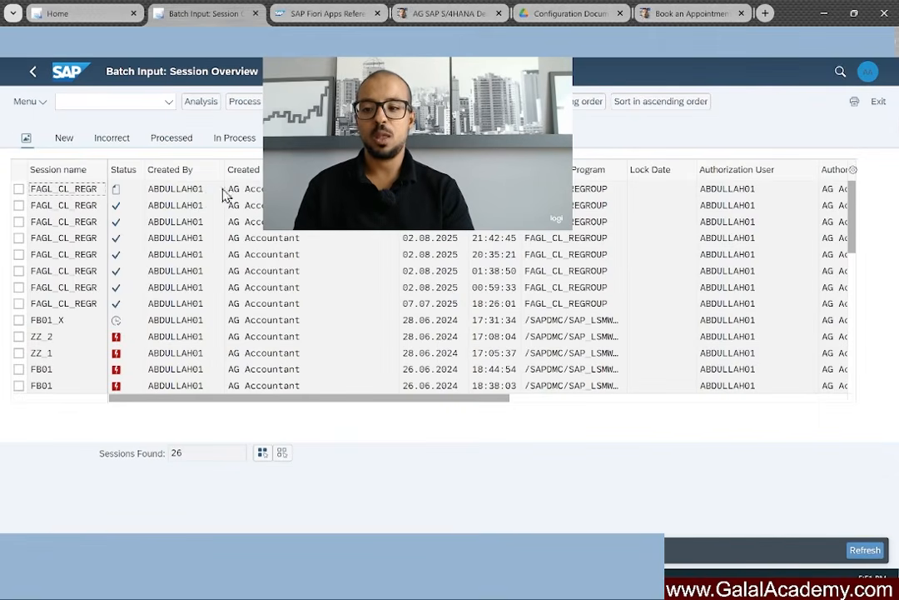
# Step: Review the processing options offered for the newest FAGL_CL_REGR session and leave them without processing it
pyautogui.click(17, 190)
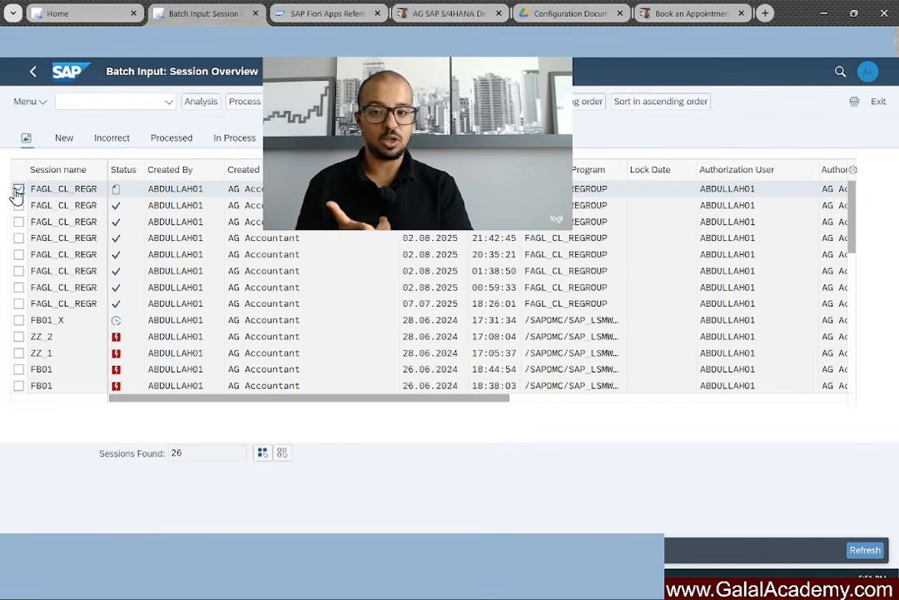
pyautogui.click(19, 190)
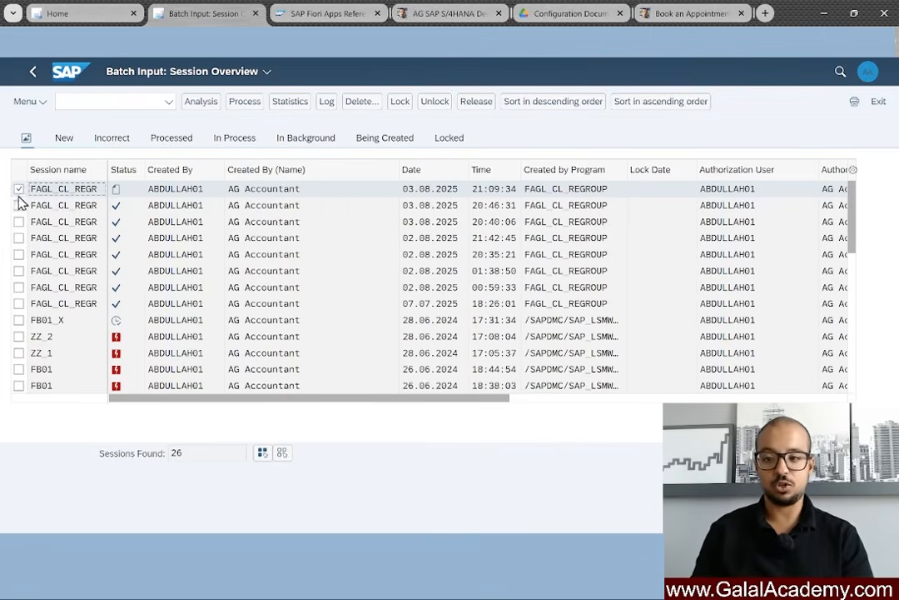
pyautogui.click(245, 101)
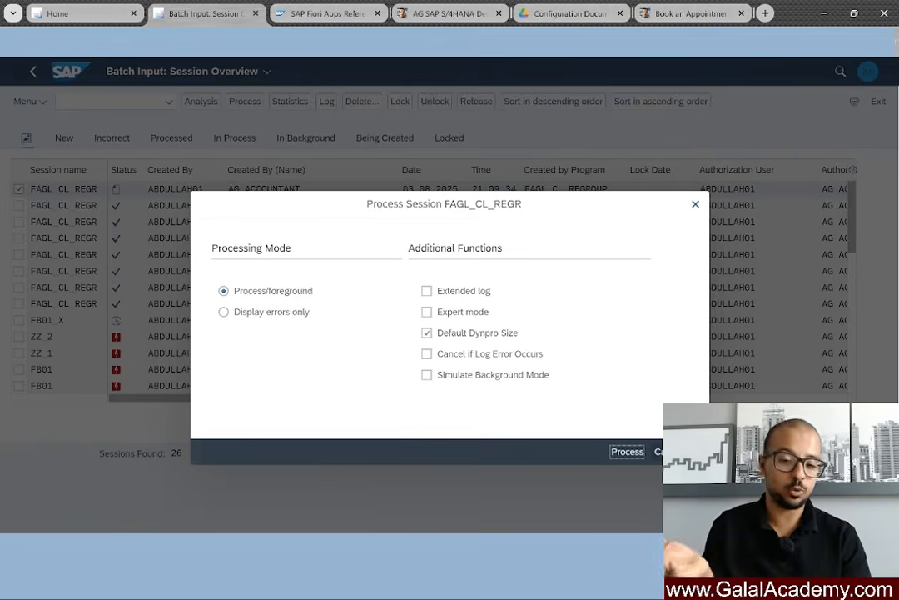
pyautogui.click(667, 452)
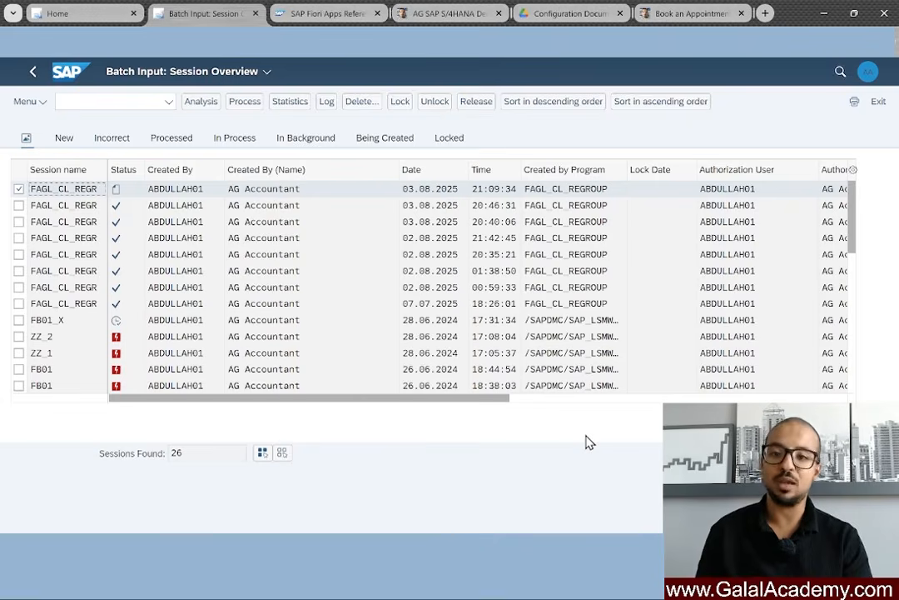
# Step: Open the general batch input session overview with selection criteria from the system's batch input services
pyautogui.click(32, 105)
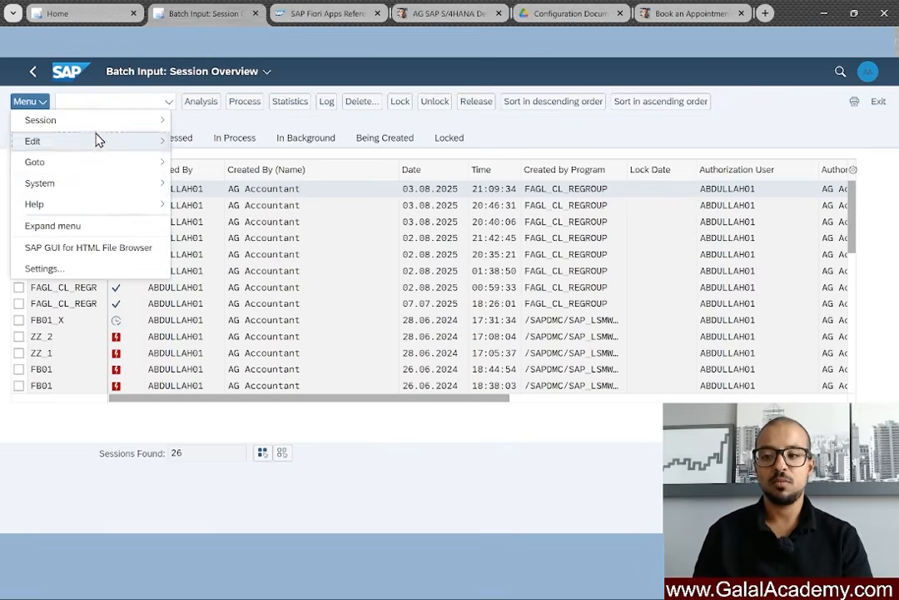
pyautogui.moveTo(104, 189)
pyautogui.moveTo(229, 229)
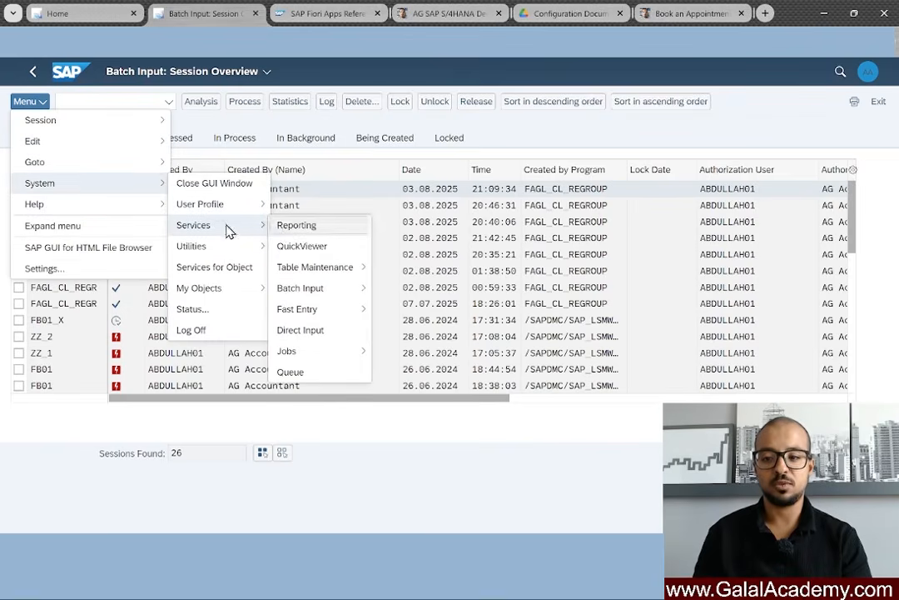
pyautogui.moveTo(300, 293)
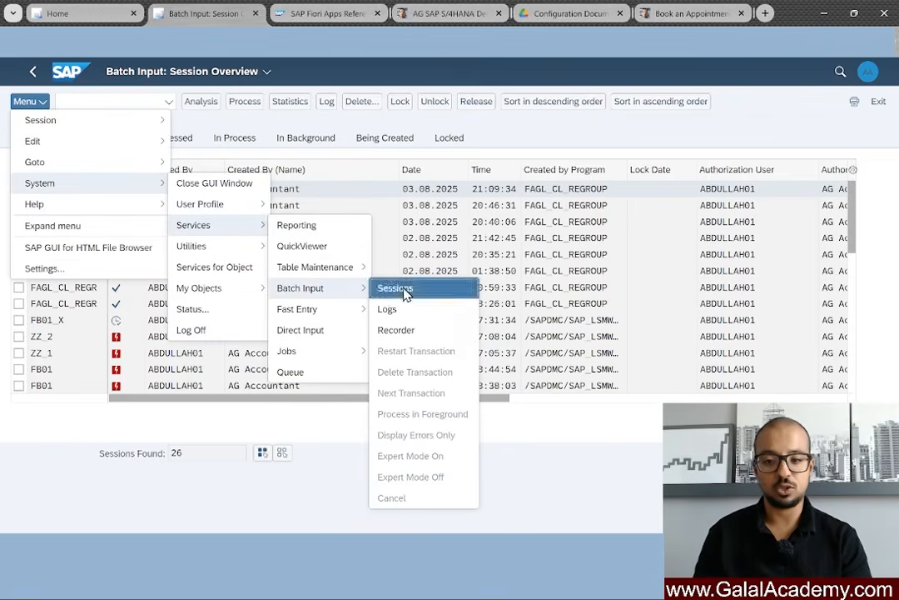
pyautogui.click(405, 289)
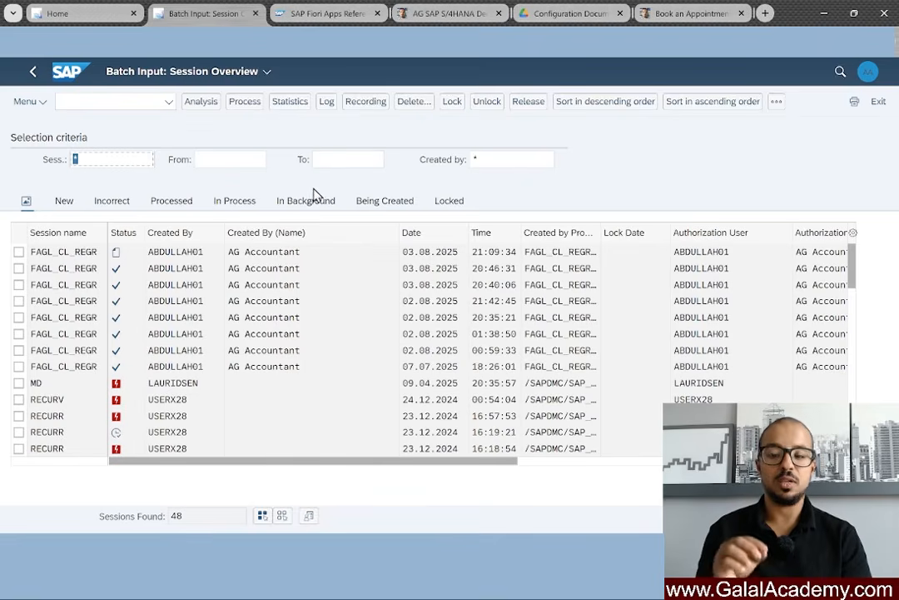
# Step: Select the FAGL_CL_REGR session created 03.08.2025 at 21:09:34 and bring up its processing options, including background mode
pyautogui.click(20, 252)
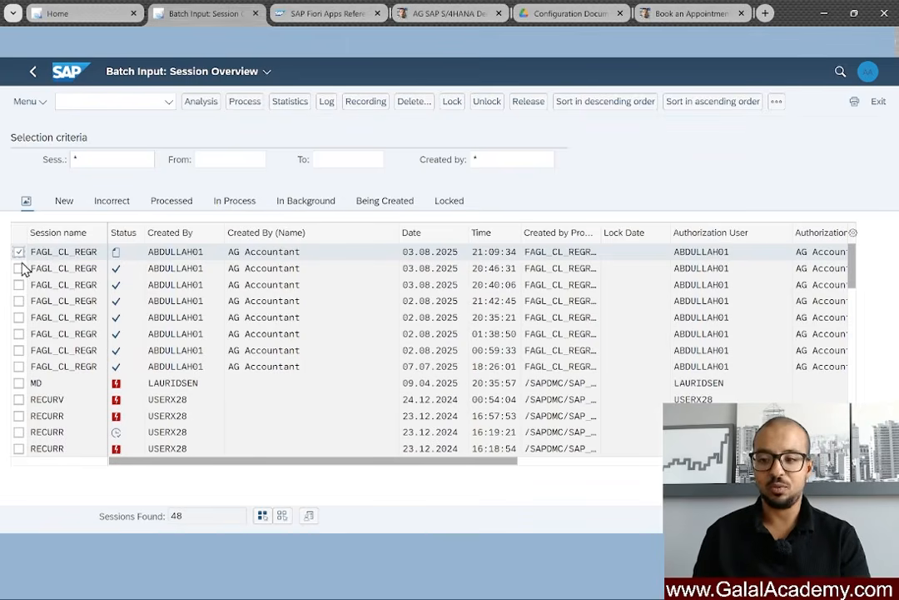
pyautogui.click(242, 109)
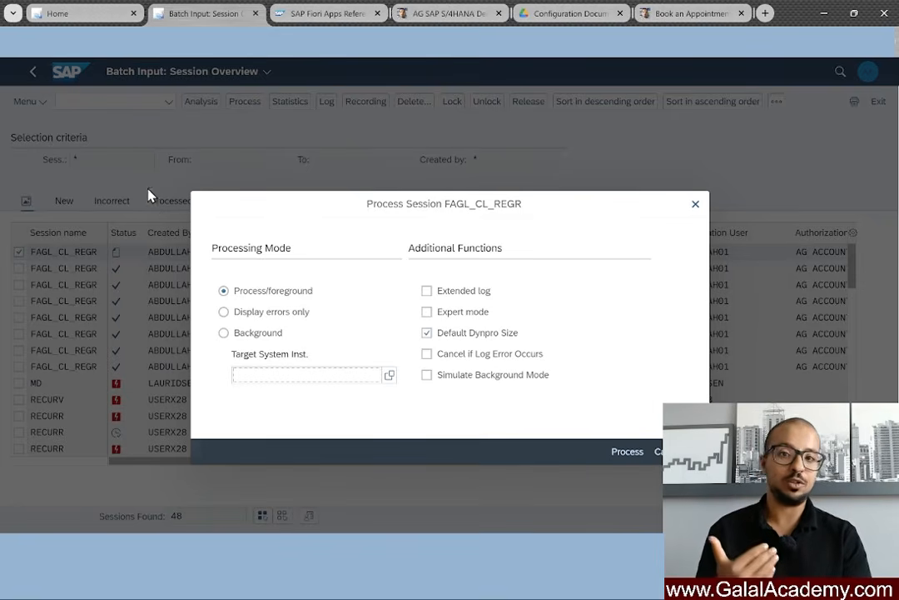
pyautogui.click(69, 10)
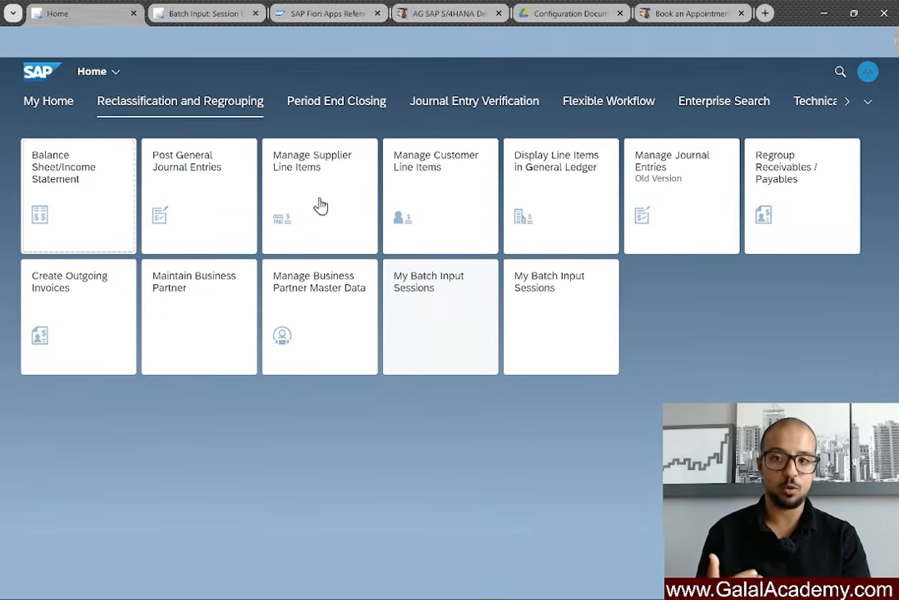
pyautogui.click(215, 16)
pyautogui.click(442, 335)
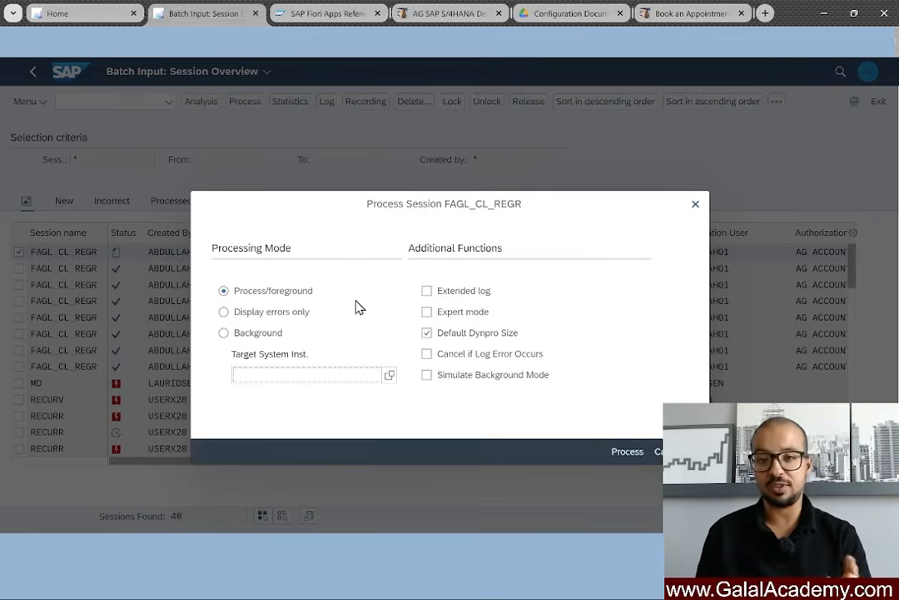
# Step: Start processing the FAGL_CL_REGR session in Process/foreground mode with Default Dynpro Size on and Expert mode off
pyautogui.click(426, 333)
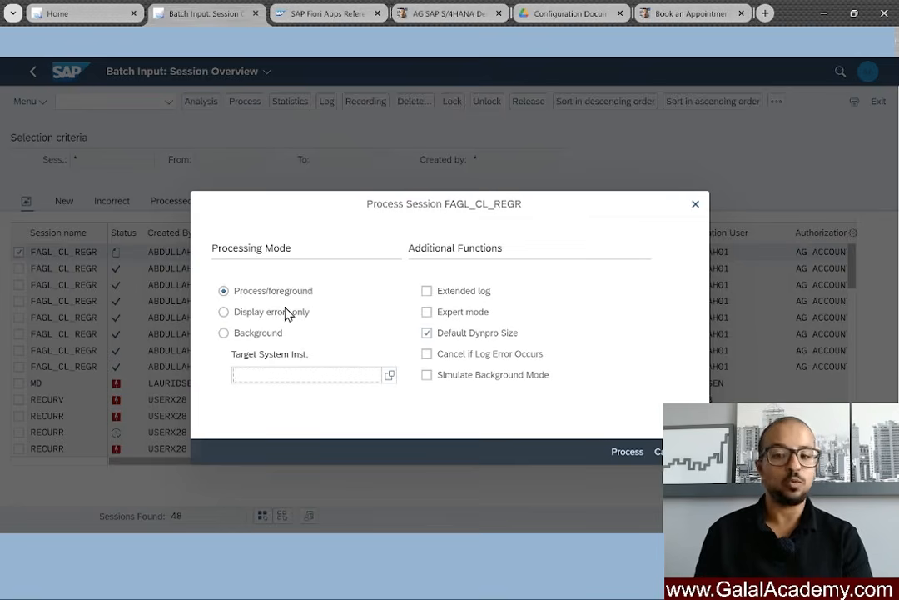
pyautogui.click(428, 314)
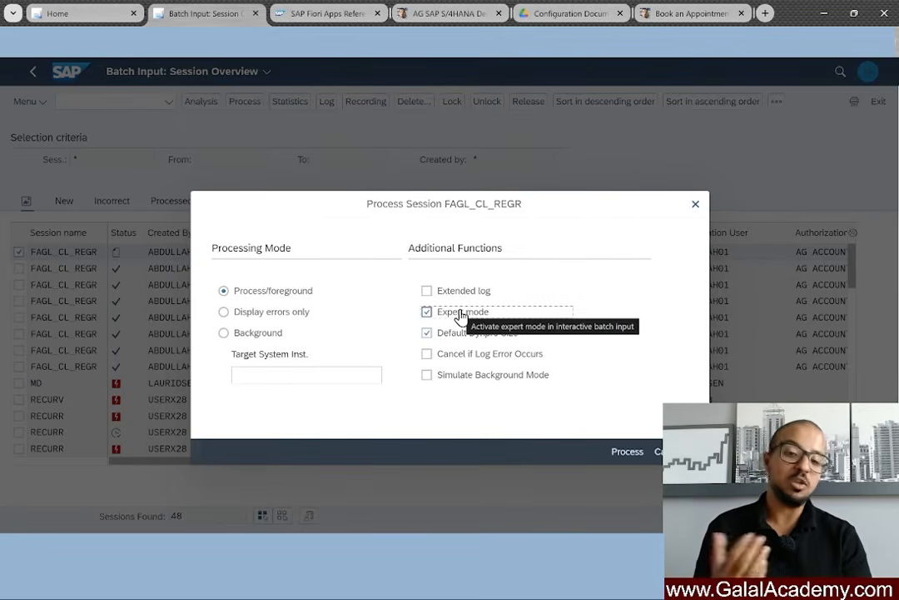
pyautogui.click(460, 316)
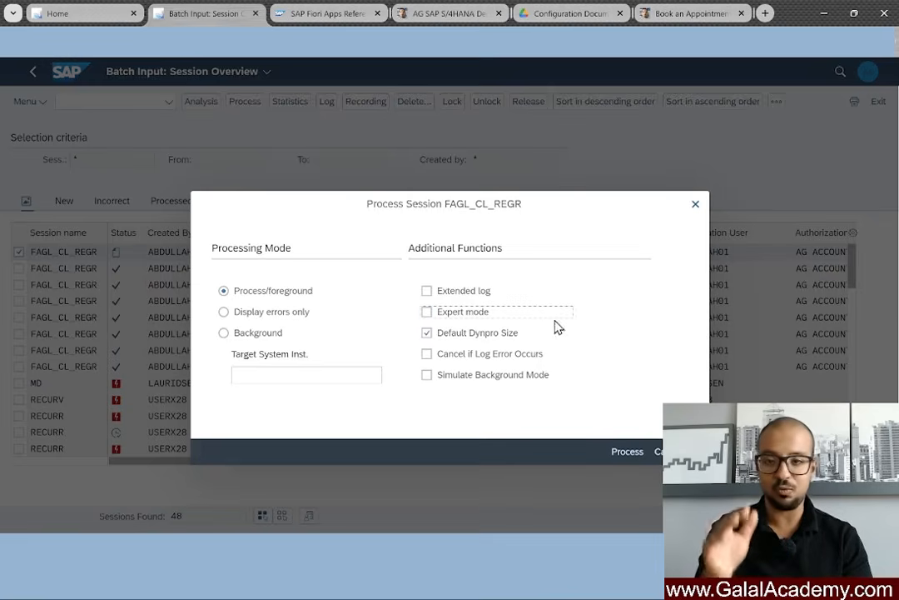
pyautogui.click(623, 455)
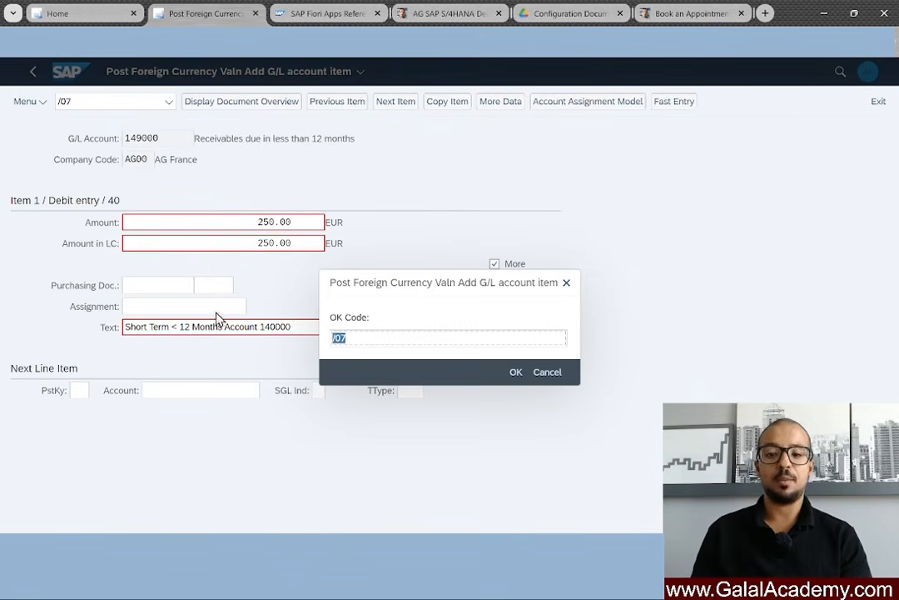
# Step: Run the short-term 250.00 EUR transaction through its debit item, credit item, coding block and additional details screens
pyautogui.press('Return')
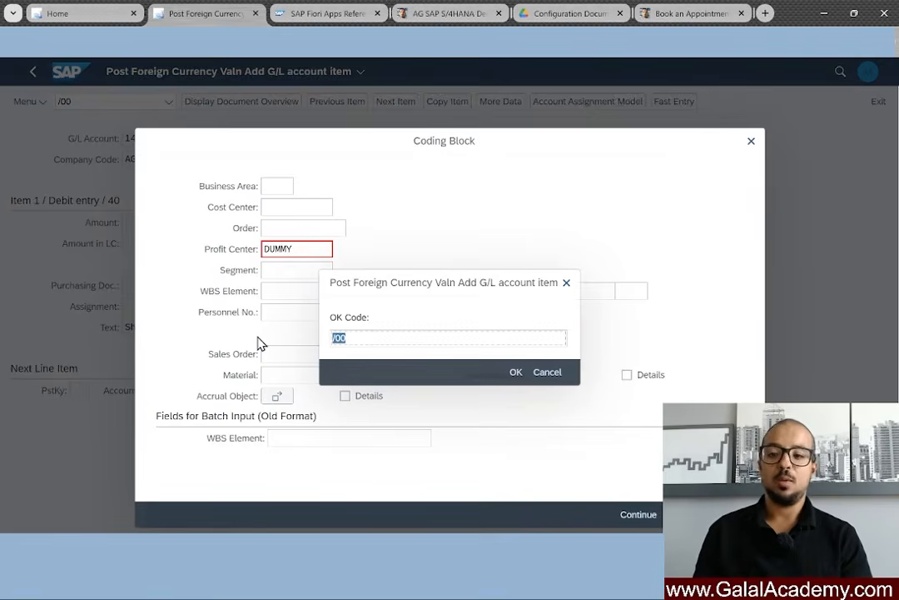
pyautogui.press('Return')
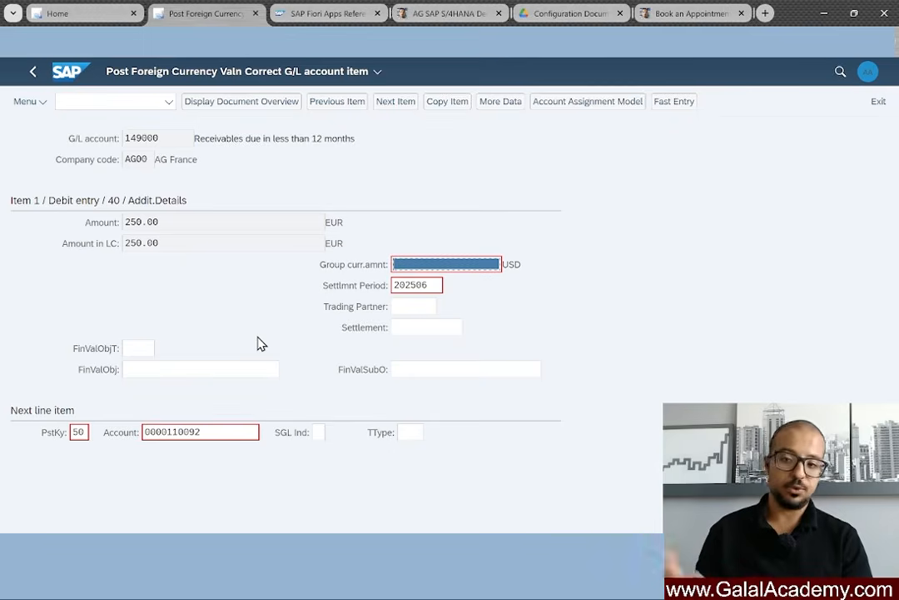
pyautogui.press('Return')
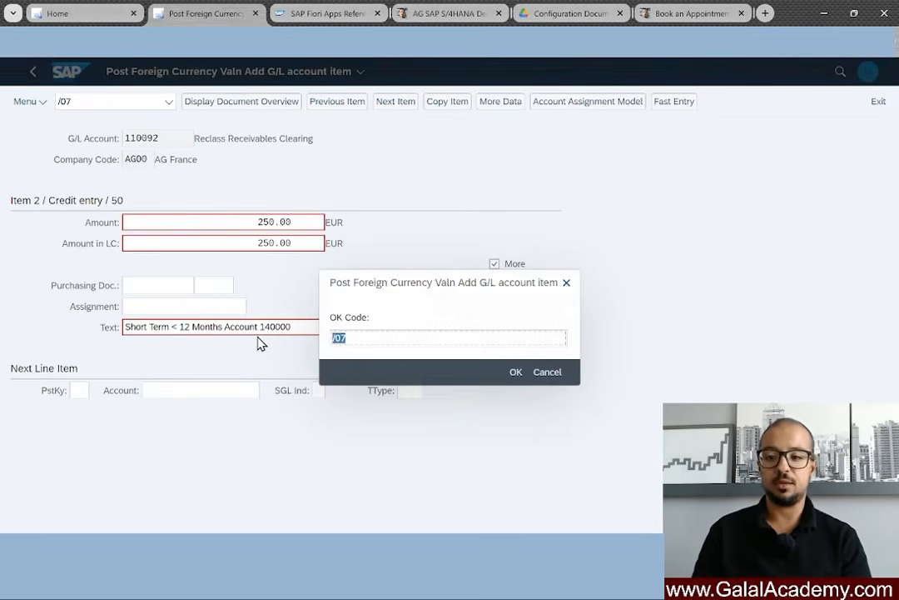
pyautogui.press('Return')
pyautogui.press('Return')
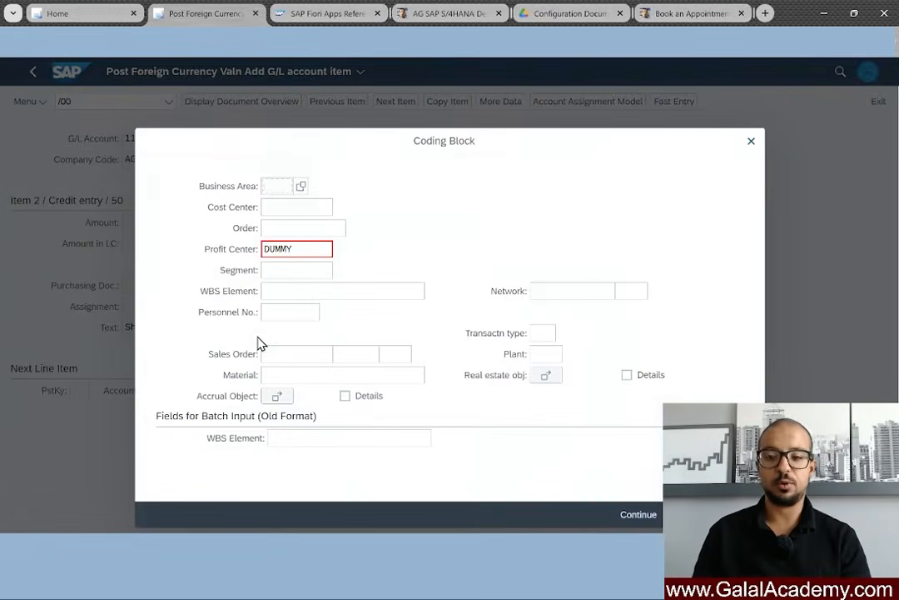
pyautogui.press('Return')
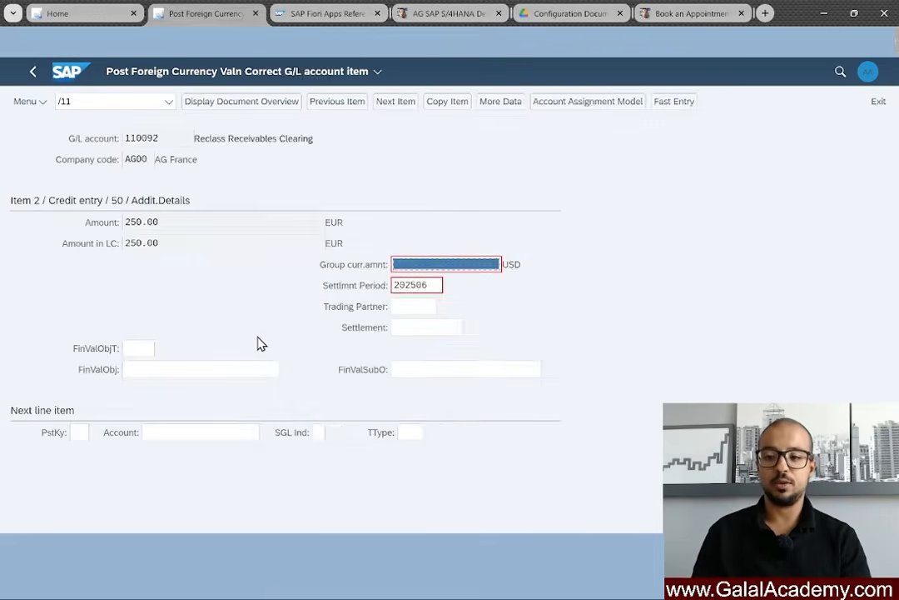
pyautogui.press('Return')
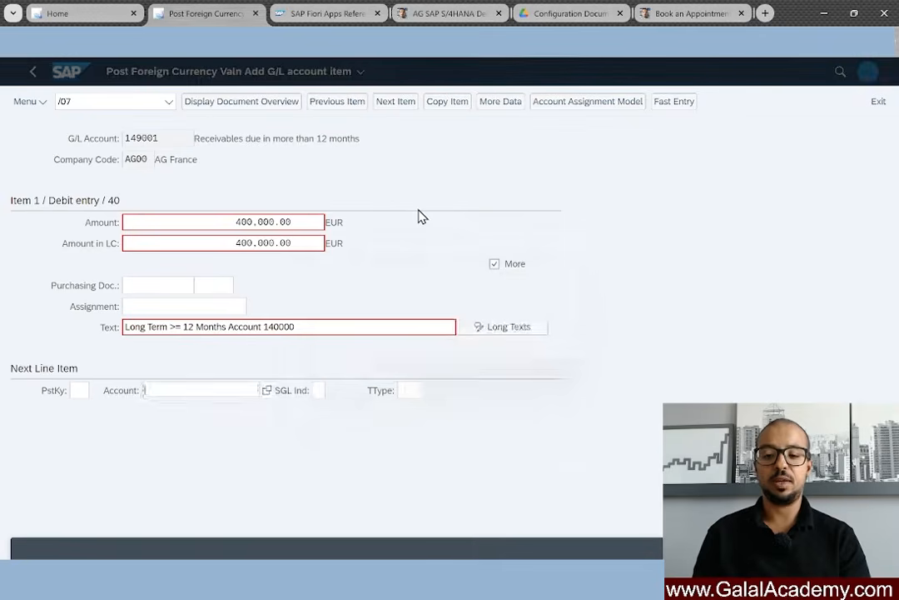
# Step: Run the long-term 400,000.00 EUR transaction through its debit and credit items up to the clearing item's additional details
pyautogui.press('Return')
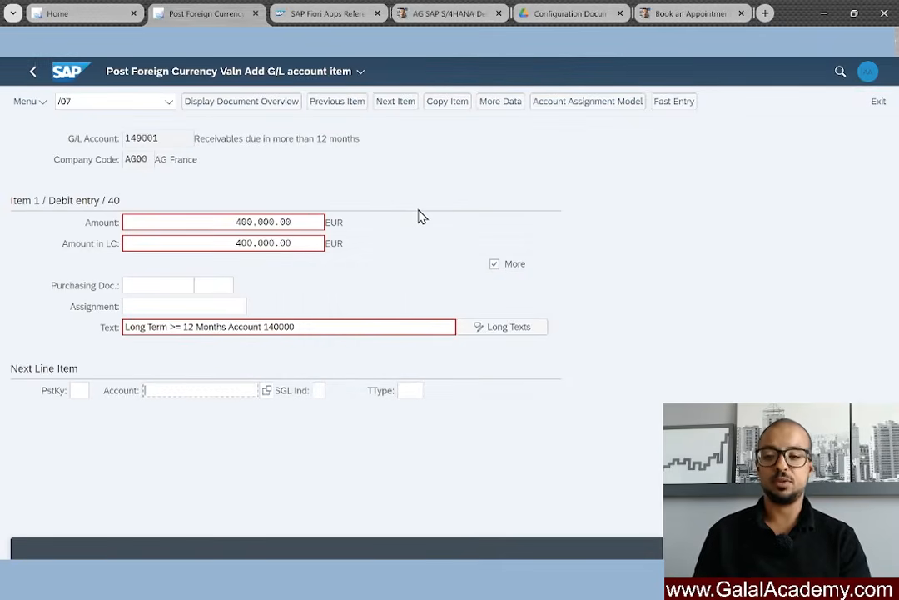
pyautogui.press('Return')
pyautogui.press('Return')
pyautogui.press('Return')
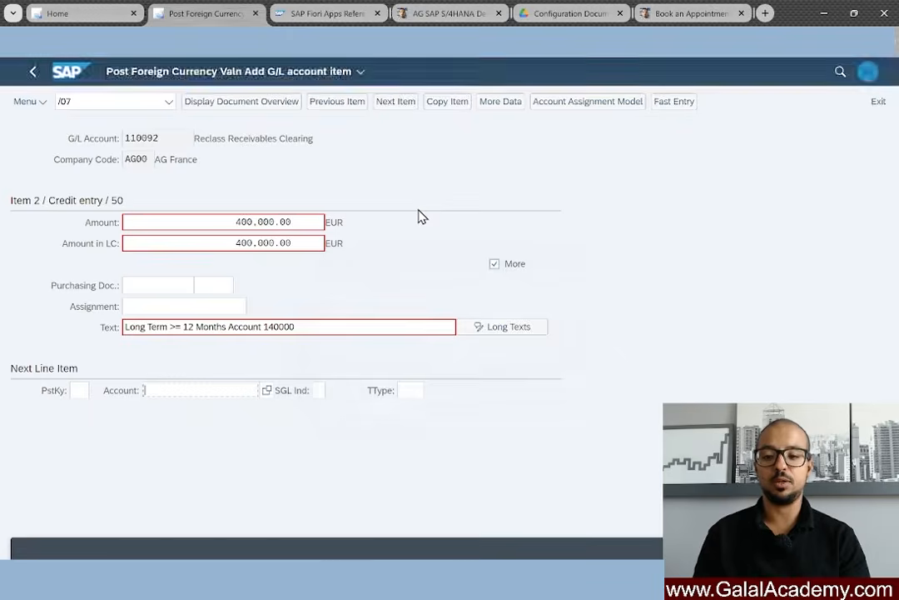
pyautogui.press('Return')
pyautogui.press('Return')
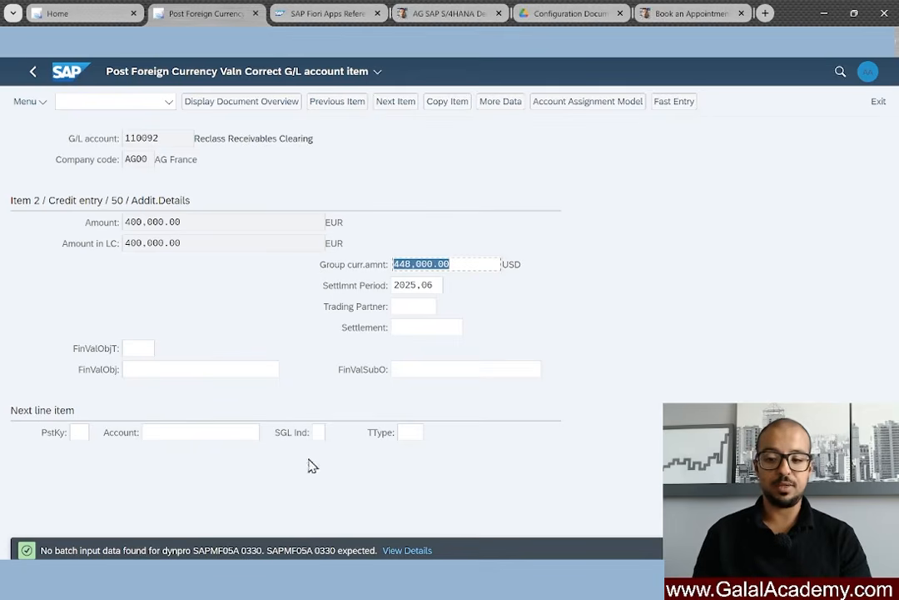
# Step: Read the details of the missing batch input data message, comparing the found and expected dynpro, and close them
pyautogui.click(402, 551)
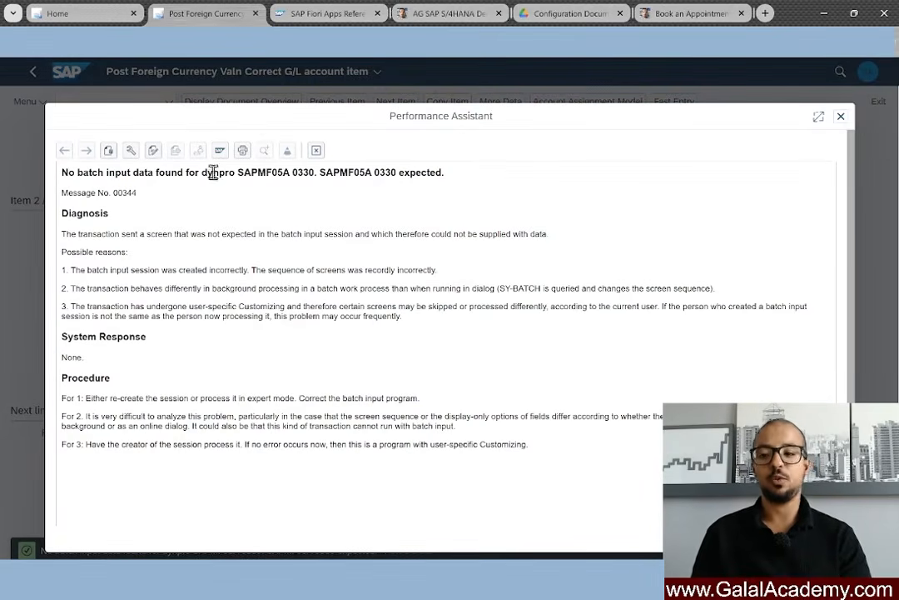
pyautogui.moveTo(243, 172); pyautogui.dragTo(314, 172)
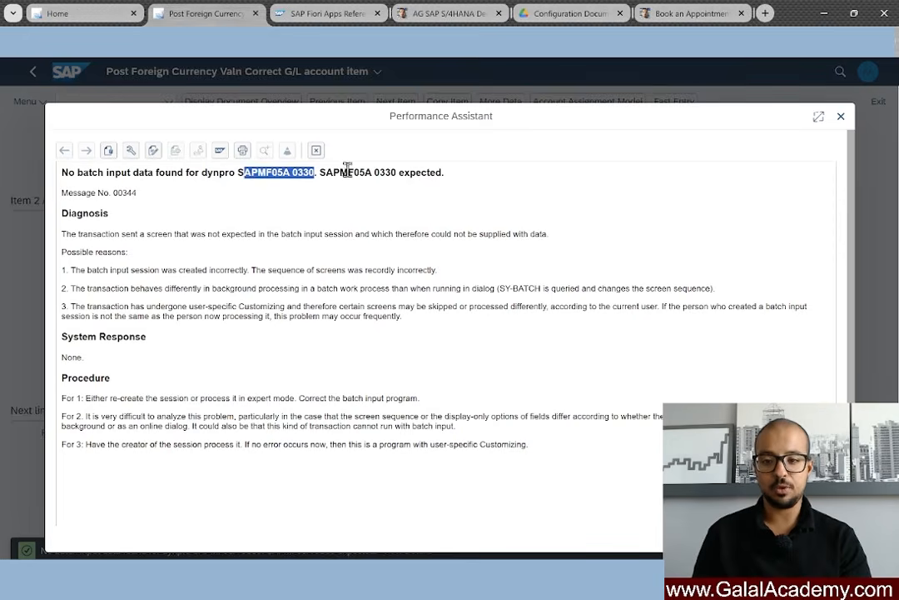
pyautogui.moveTo(325, 172); pyautogui.dragTo(361, 171)
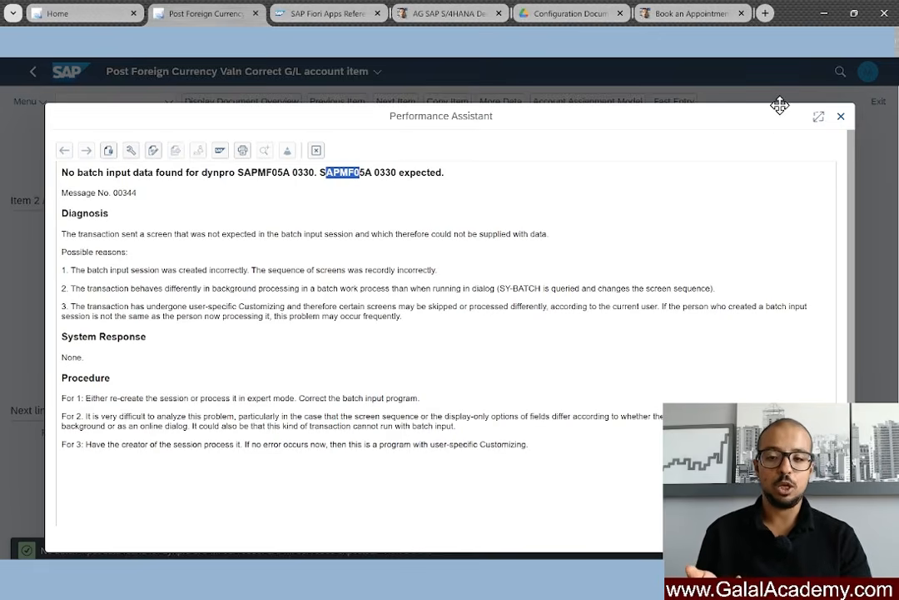
pyautogui.click(841, 118)
# Step: Check the current screen's program names and screen number in the system status, and close it
pyautogui.click(24, 102)
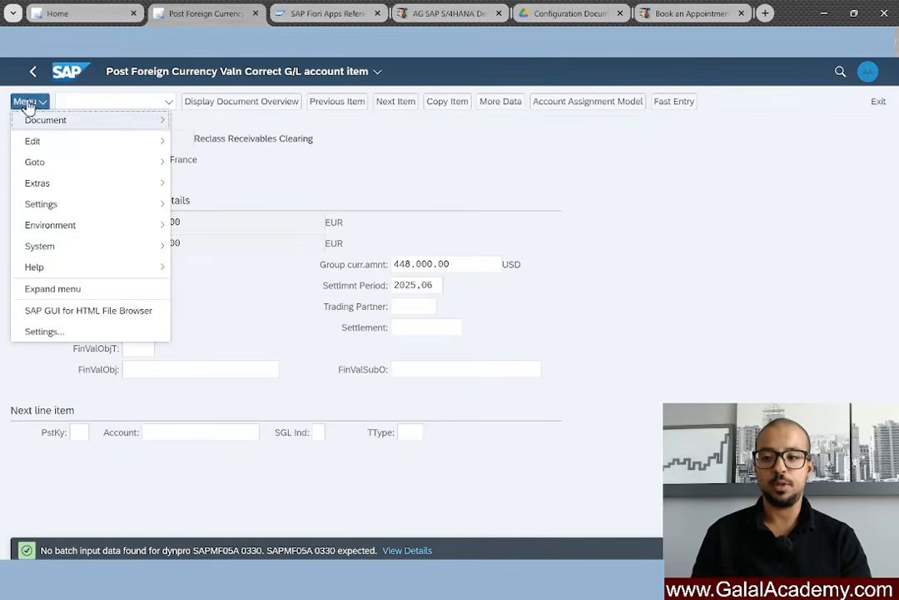
pyautogui.moveTo(76, 248)
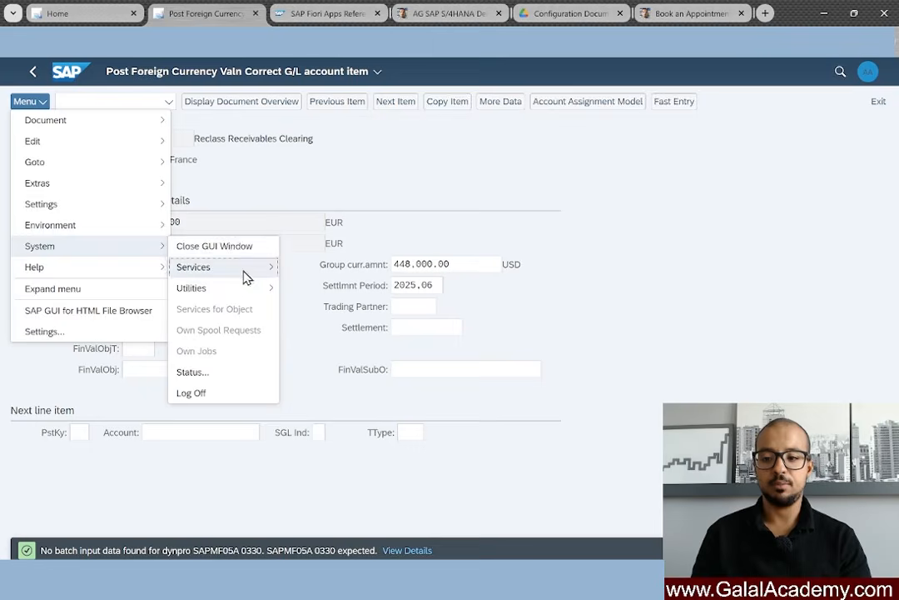
pyautogui.click(205, 373)
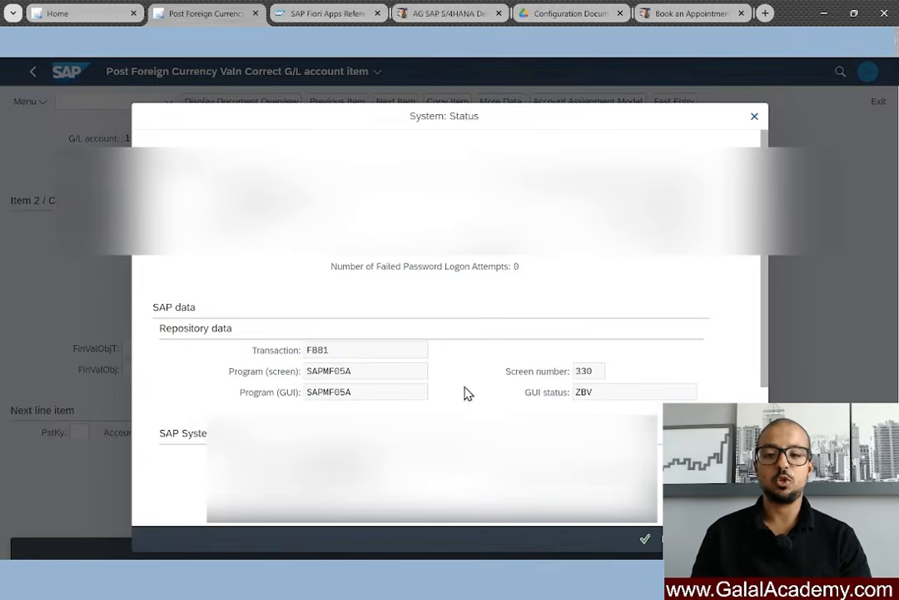
pyautogui.moveTo(458, 126); pyautogui.dragTo(462, 108)
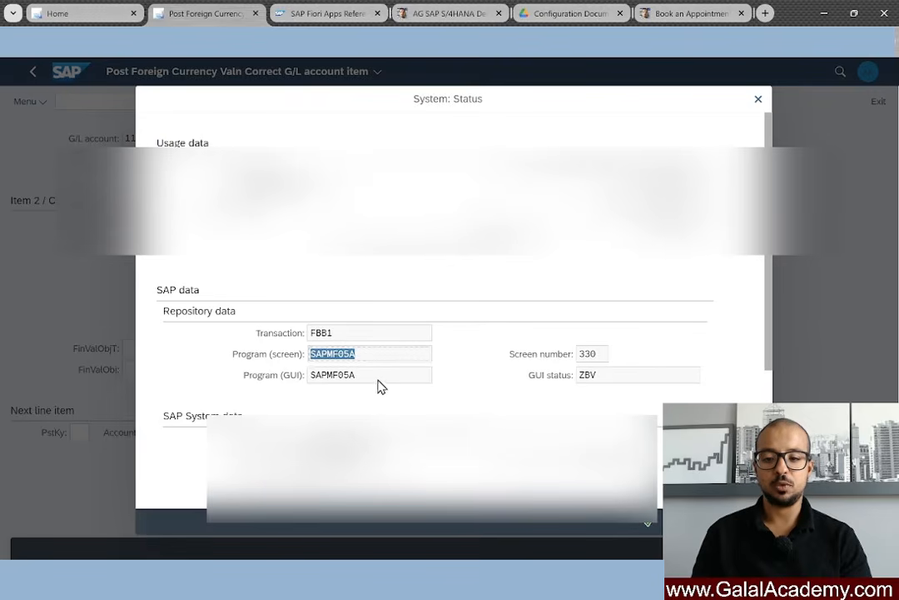
pyautogui.moveTo(377, 380); pyautogui.dragTo(297, 374)
pyautogui.moveTo(602, 357); pyautogui.dragTo(545, 360)
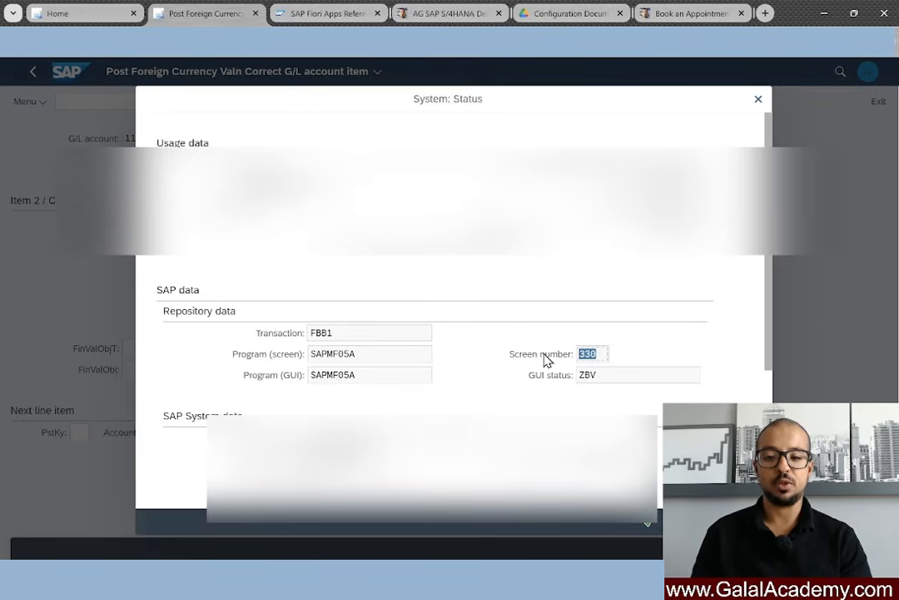
pyautogui.moveTo(377, 358); pyautogui.dragTo(314, 360)
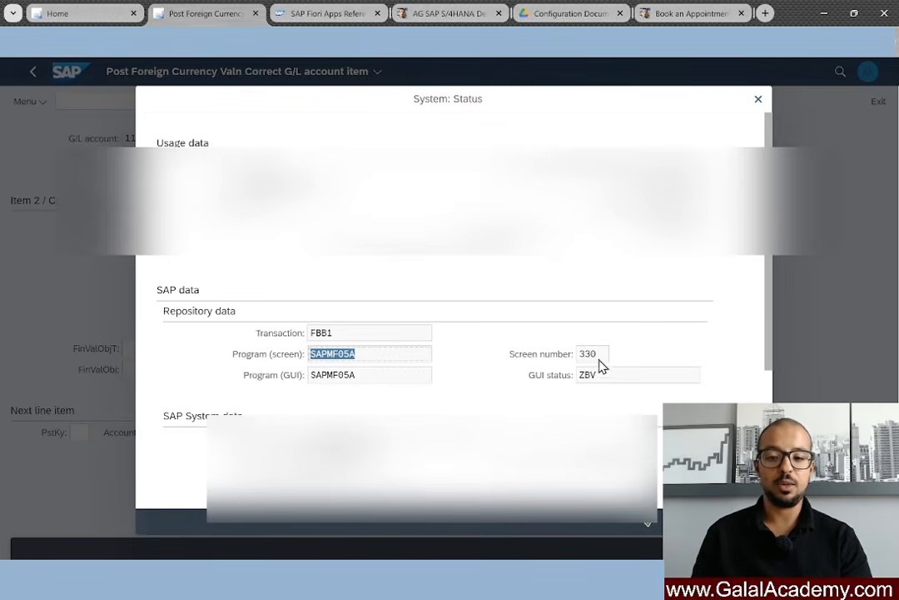
pyautogui.click(648, 520)
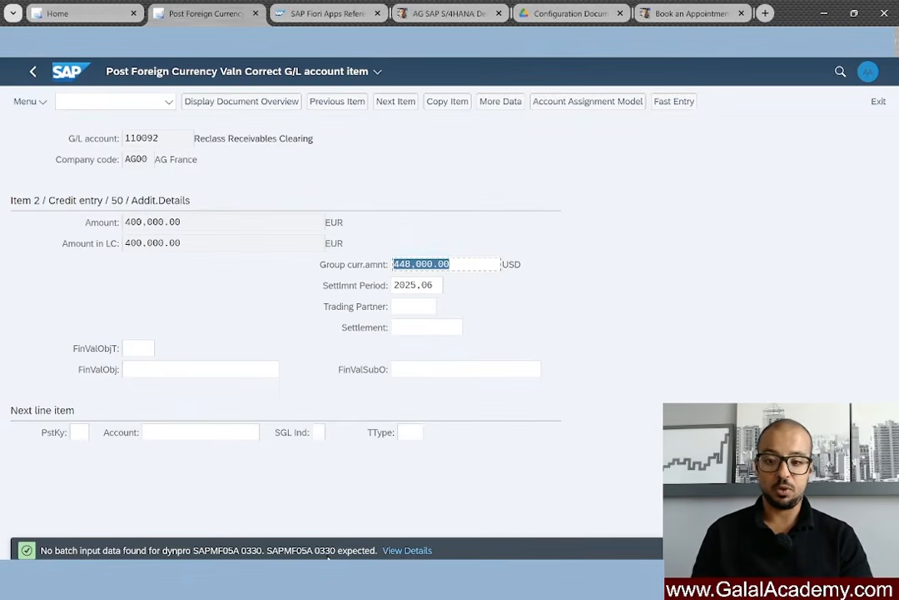
# Step: Reopen the batch input message details, compare their dynpro number with the system status, and close them
pyautogui.click(402, 551)
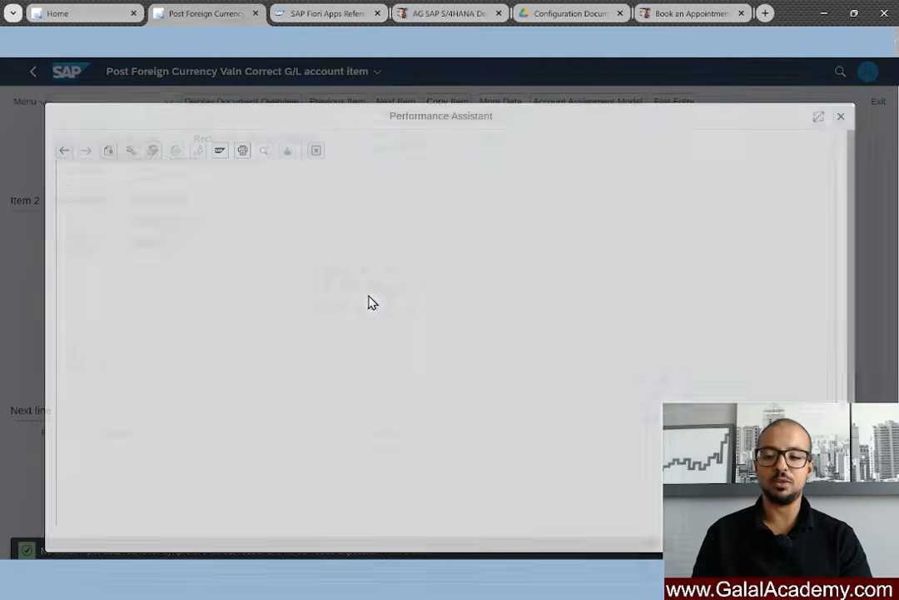
pyautogui.moveTo(293, 172); pyautogui.dragTo(314, 175)
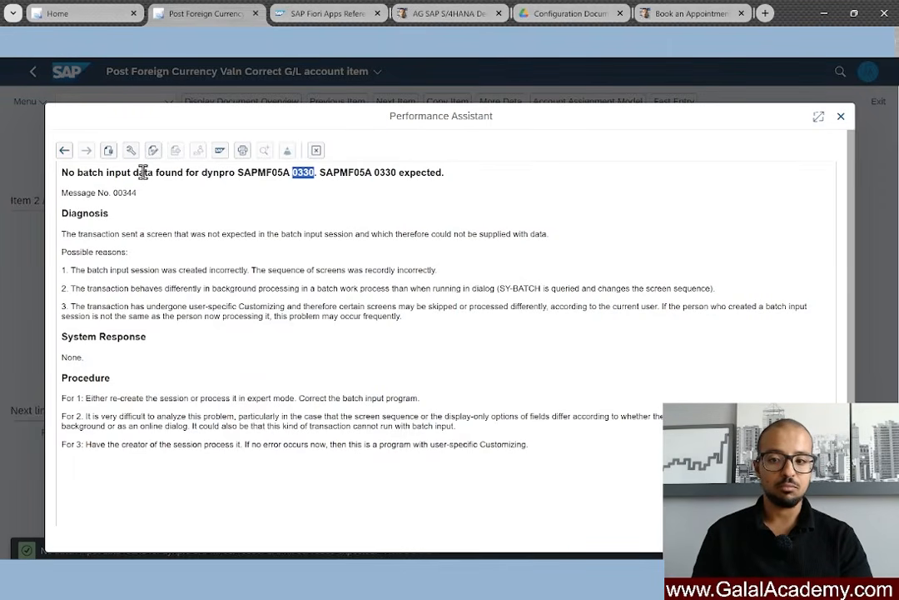
pyautogui.moveTo(144, 172); pyautogui.dragTo(437, 173)
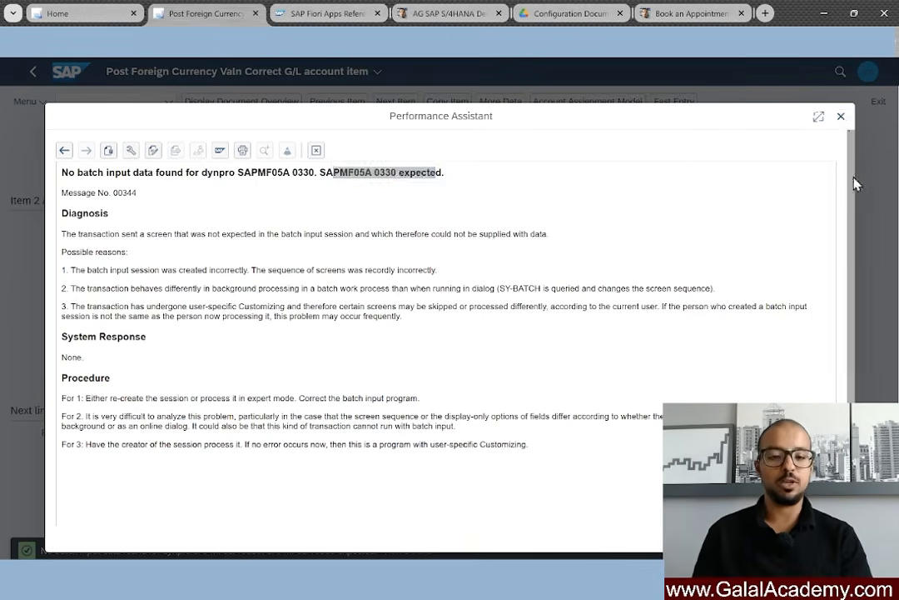
pyautogui.click(844, 118)
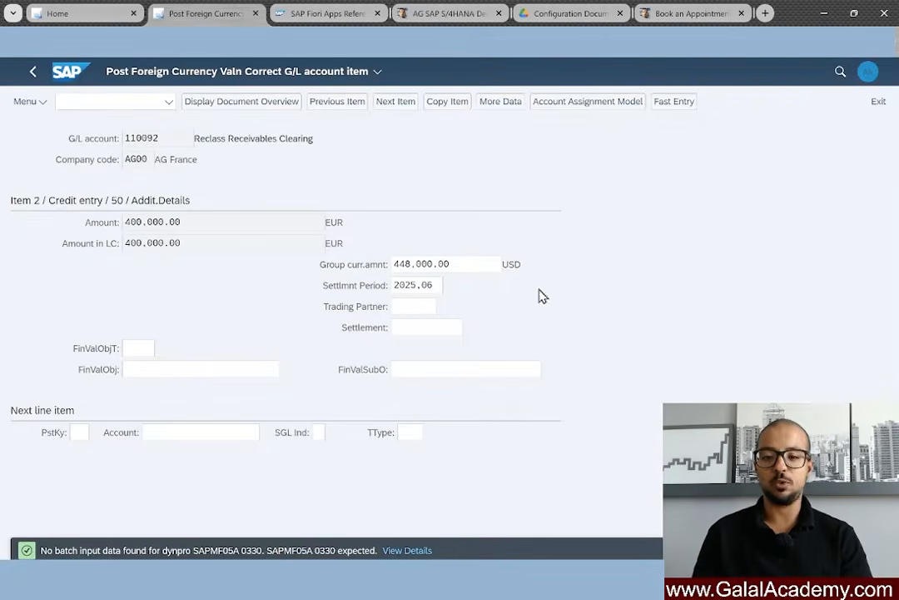
# Step: Complete the halted 400,000.00 EUR transaction and run the first short-term 100.00 EUR transaction through its debit and credit items
pyautogui.press('Return')
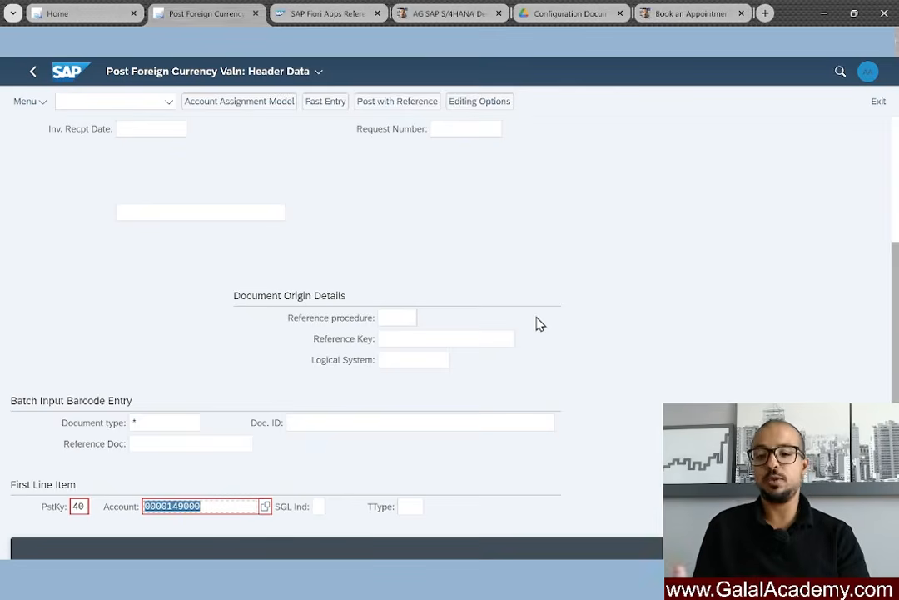
pyautogui.press('Return')
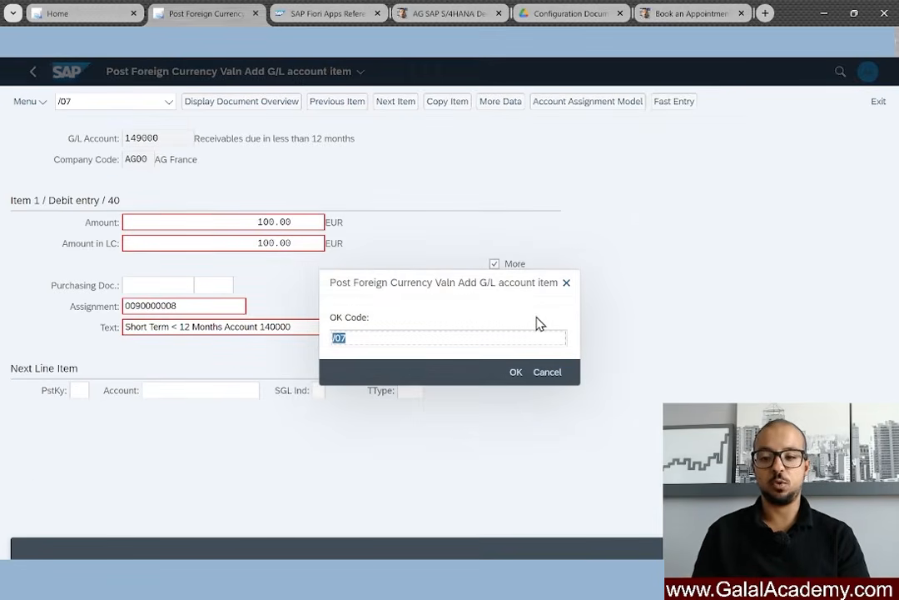
pyautogui.press('Return')
pyautogui.press('Return')
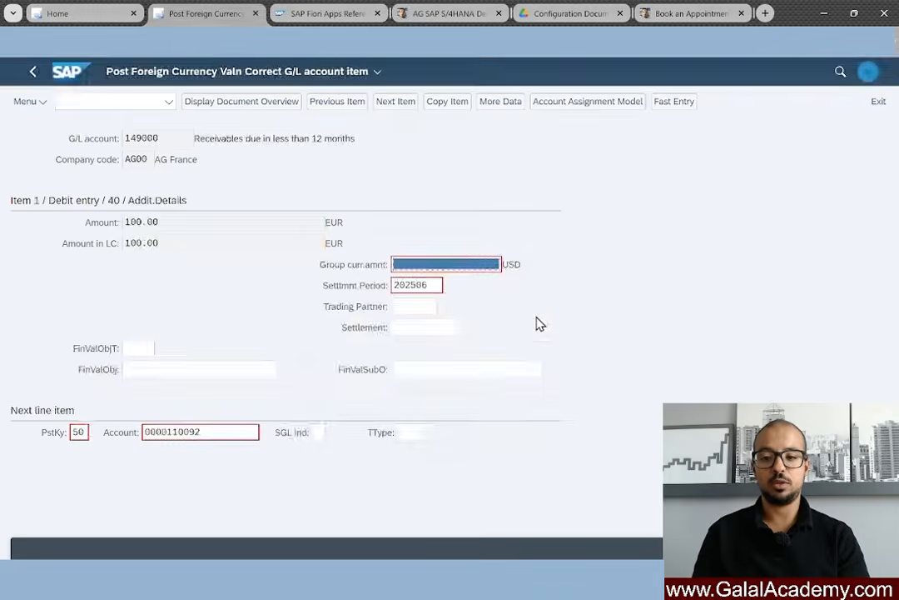
pyautogui.press('Return')
pyautogui.press('Return')
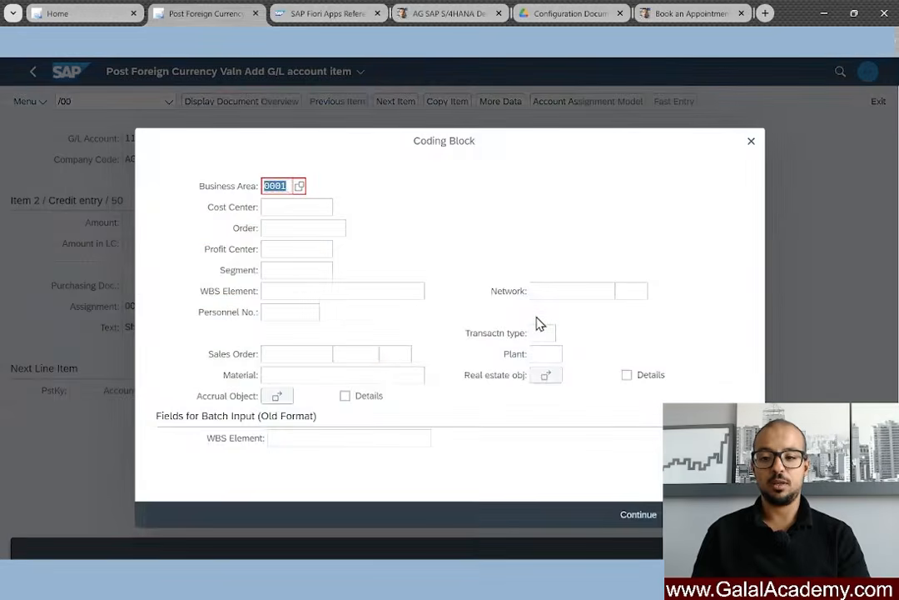
pyautogui.press('Return')
pyautogui.press('Return')
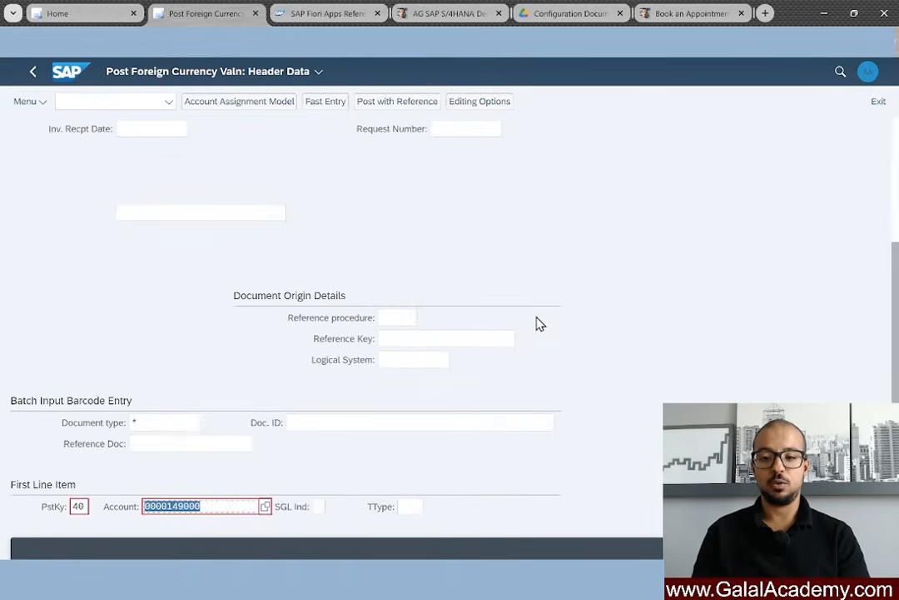
# Step: Advance the second short-term 100.00 EUR transaction through its header, debit item and coding block screens
pyautogui.press('Return')
pyautogui.press('Return')
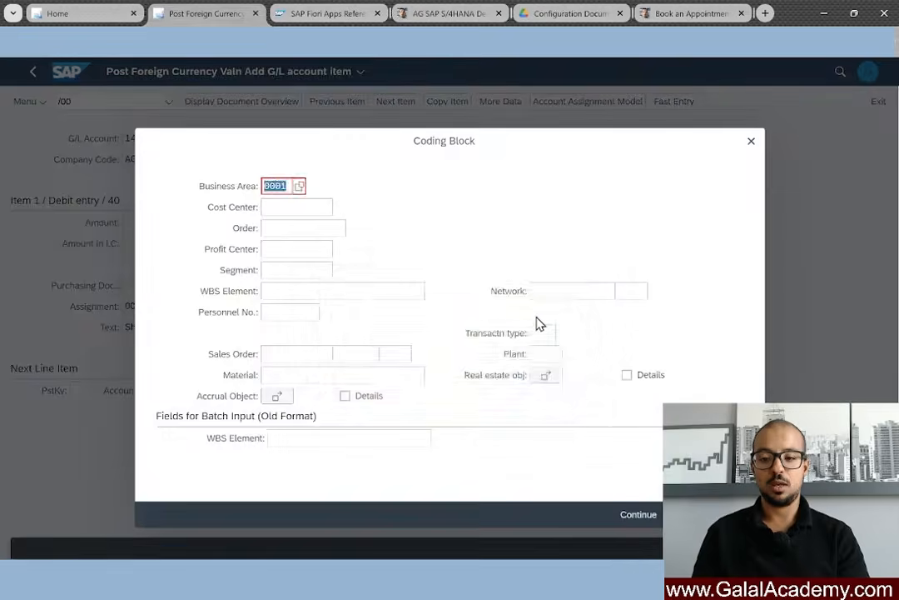
pyautogui.press('Return')
pyautogui.press('Return')
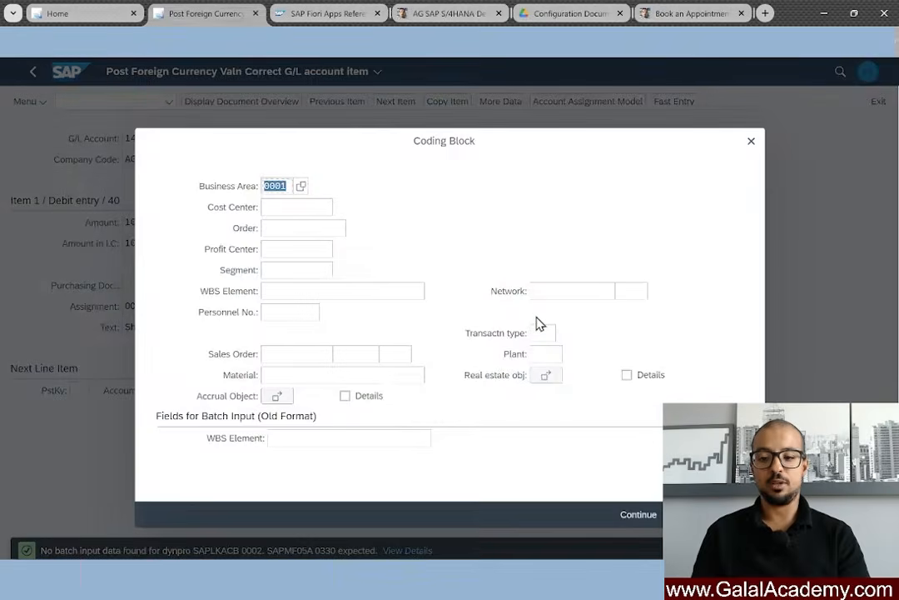
pyautogui.press('Return')
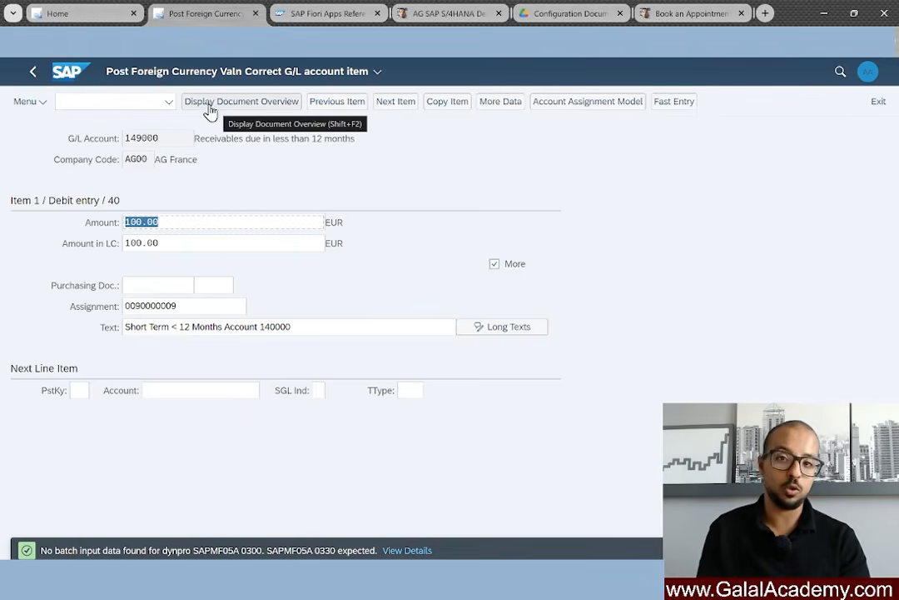
# Step: Turn on batch input expert mode for the halted 100.00 EUR short-term transaction
pyautogui.click(26, 101)
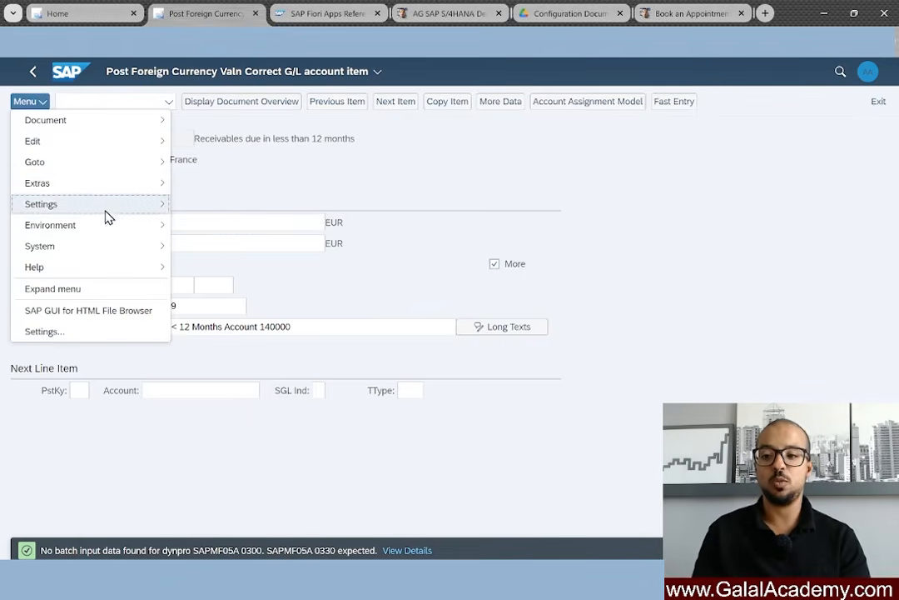
pyautogui.moveTo(121, 247)
pyautogui.moveTo(236, 268)
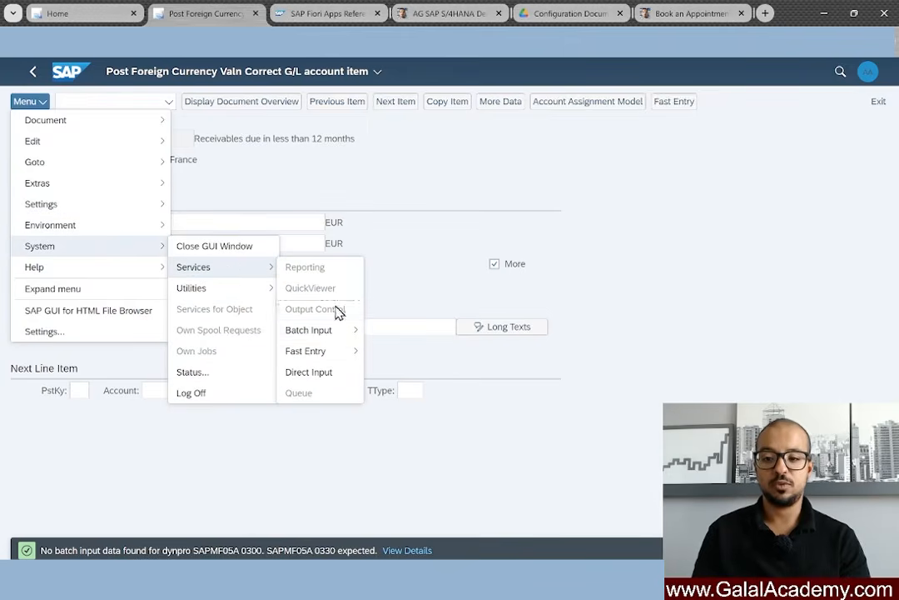
pyautogui.moveTo(334, 332)
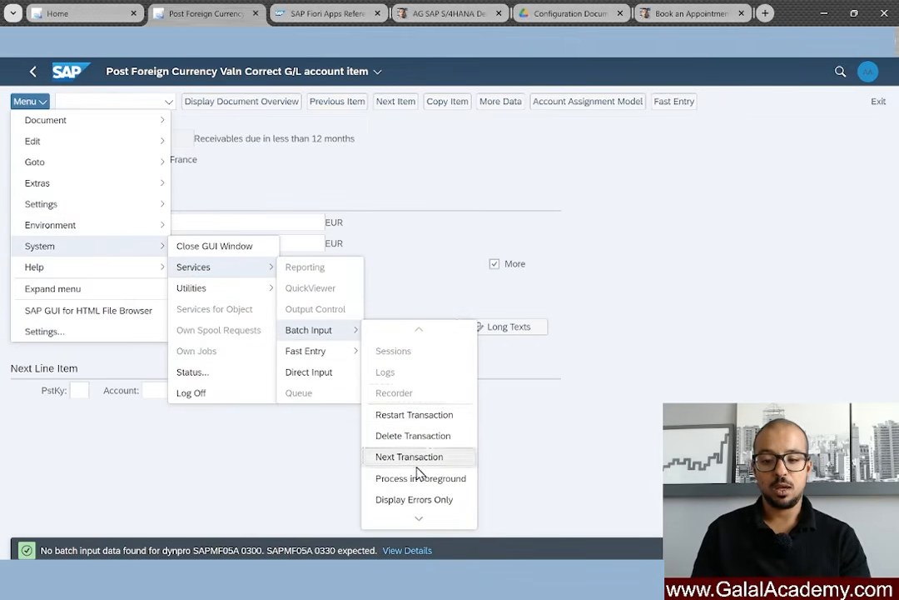
pyautogui.moveTo(418, 519)
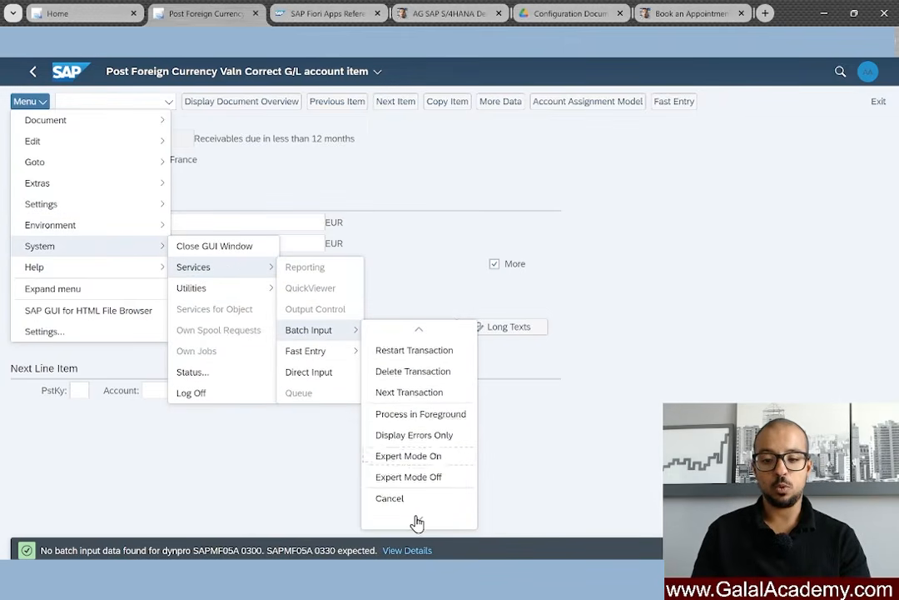
pyautogui.click(419, 463)
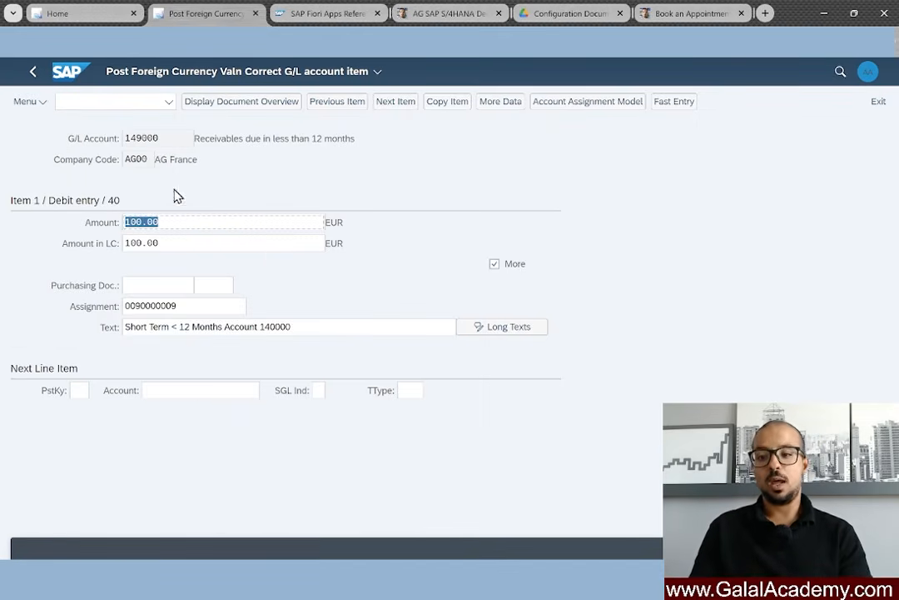
# Step: Restart the halted 100.00 EUR transaction through to its document overview, and read the details of the group currency balance message
pyautogui.click(27, 107)
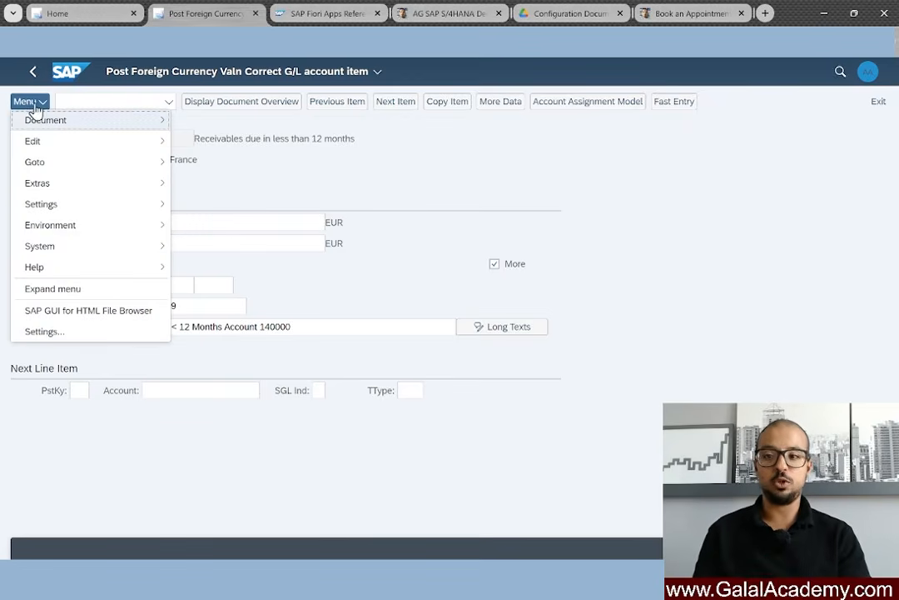
pyautogui.moveTo(156, 259)
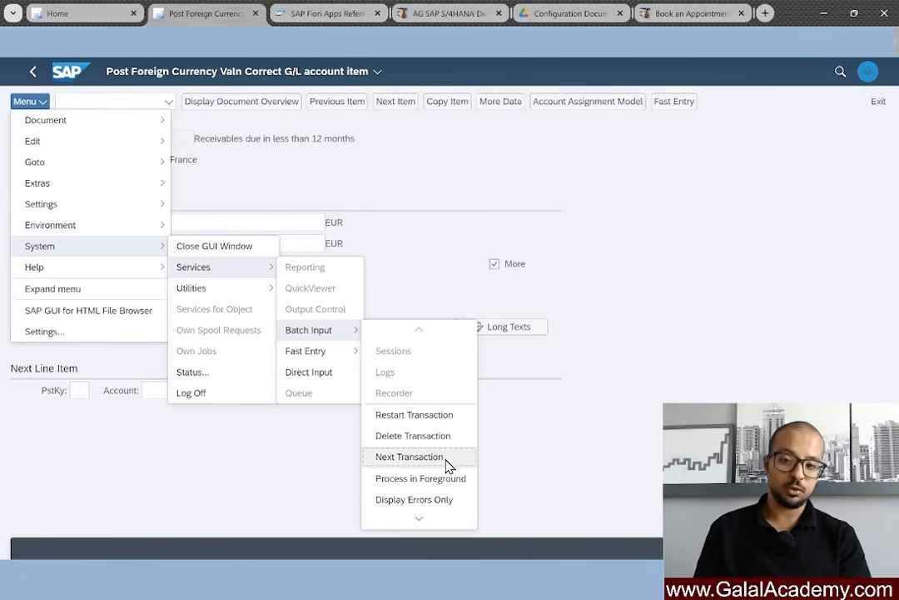
pyautogui.click(414, 415)
pyautogui.press('Return')
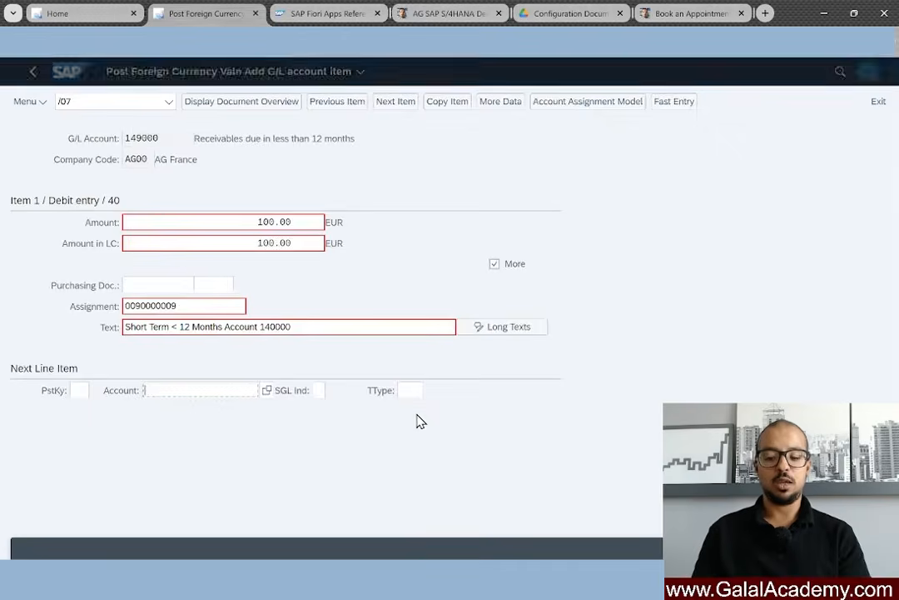
pyautogui.press('Return')
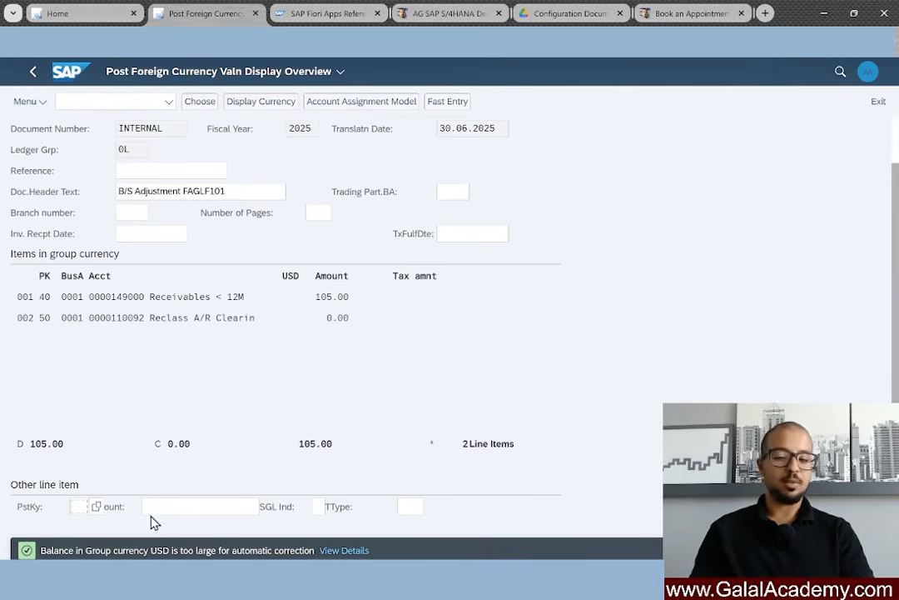
pyautogui.click(343, 550)
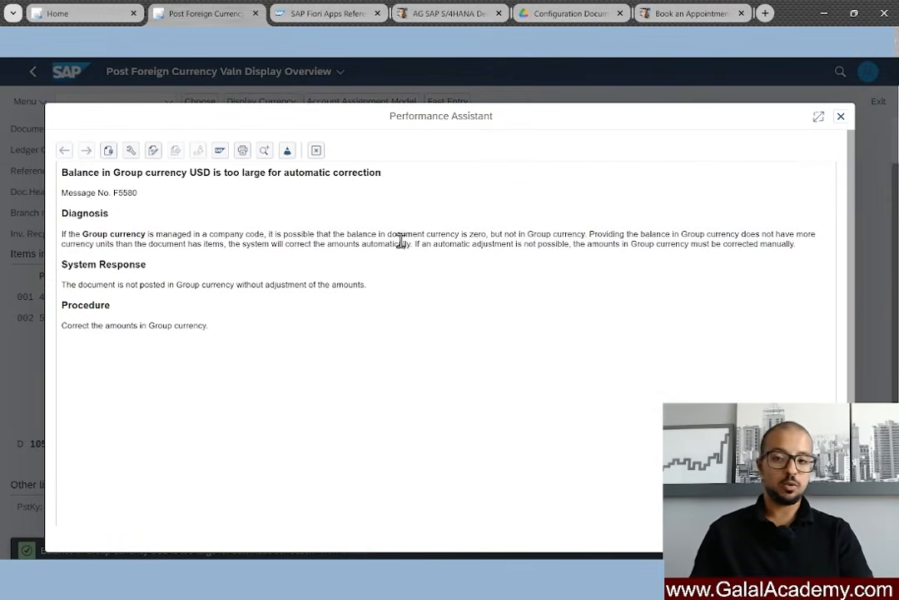
pyautogui.click(316, 155)
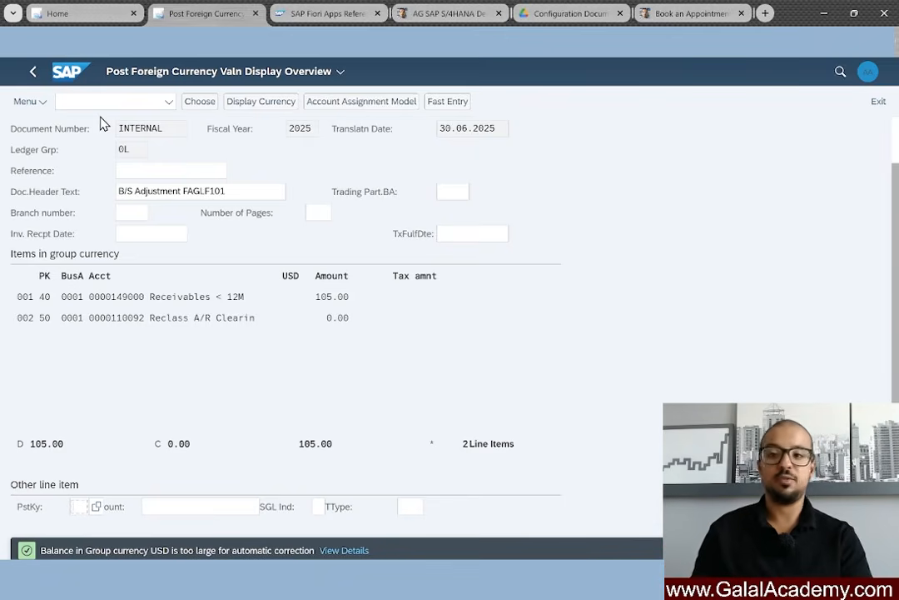
# Step: Restart the 100.00 EUR batch input transaction and advance its debit item on account 149000 to the coding block
pyautogui.click(25, 101)
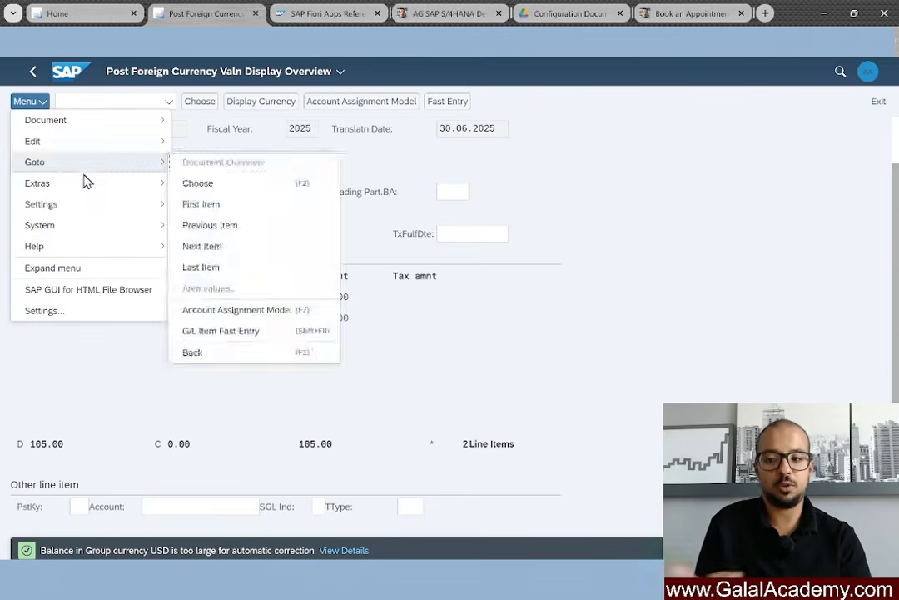
pyautogui.moveTo(91, 194)
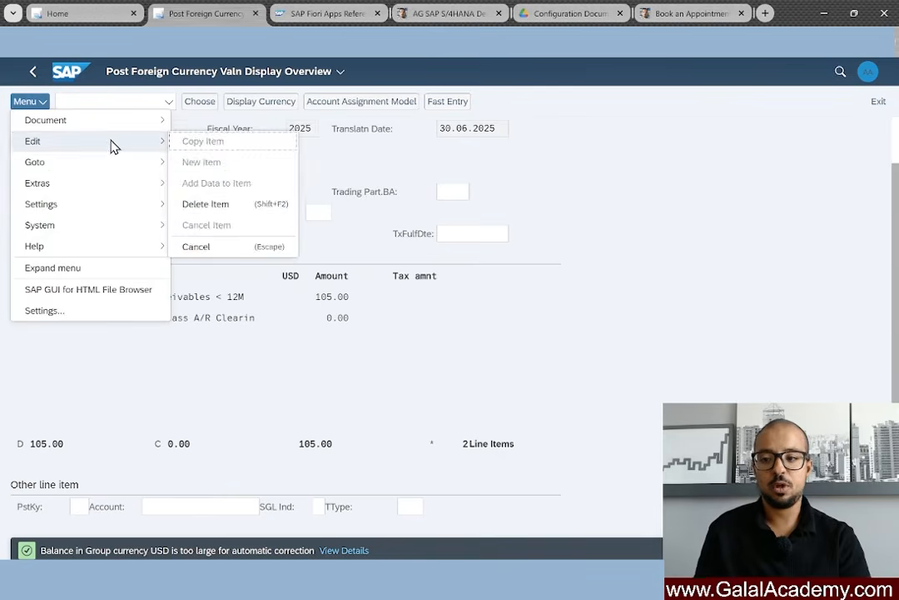
pyautogui.moveTo(94, 227)
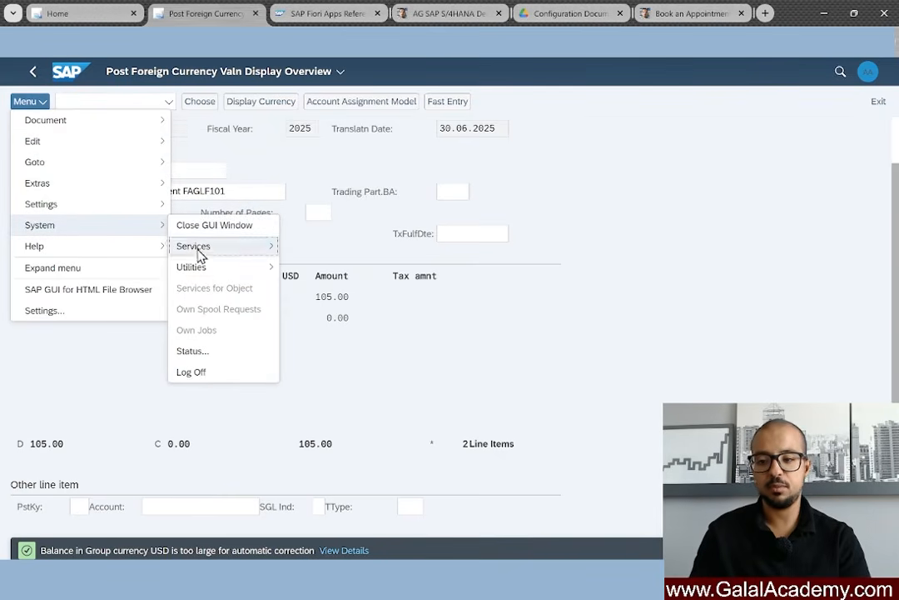
pyautogui.moveTo(272, 247)
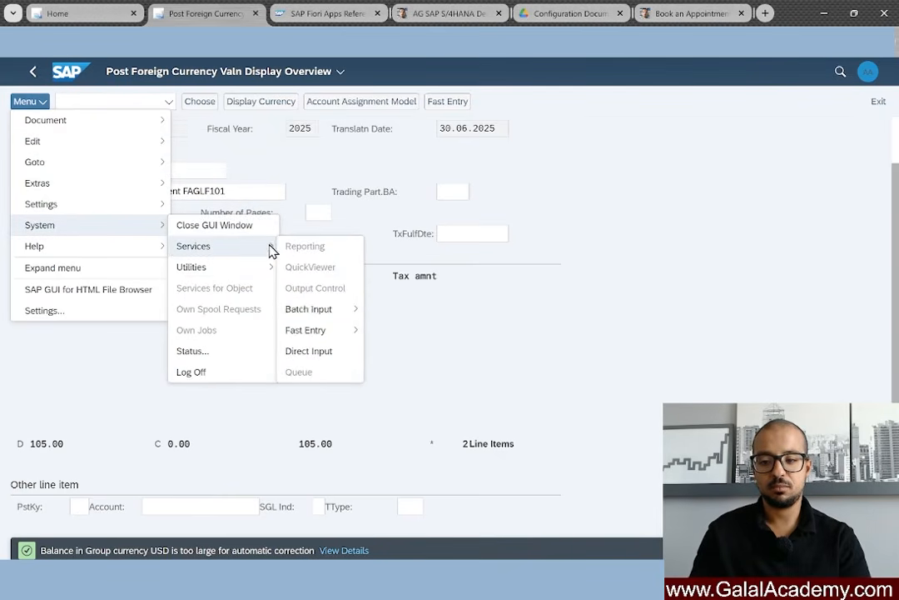
pyautogui.moveTo(312, 315)
pyautogui.click(403, 376)
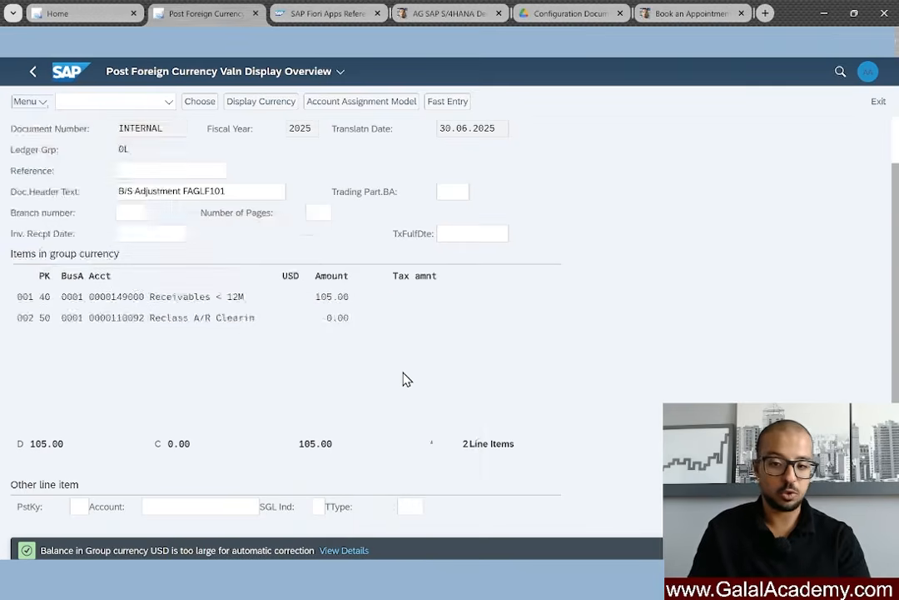
pyautogui.press('Return')
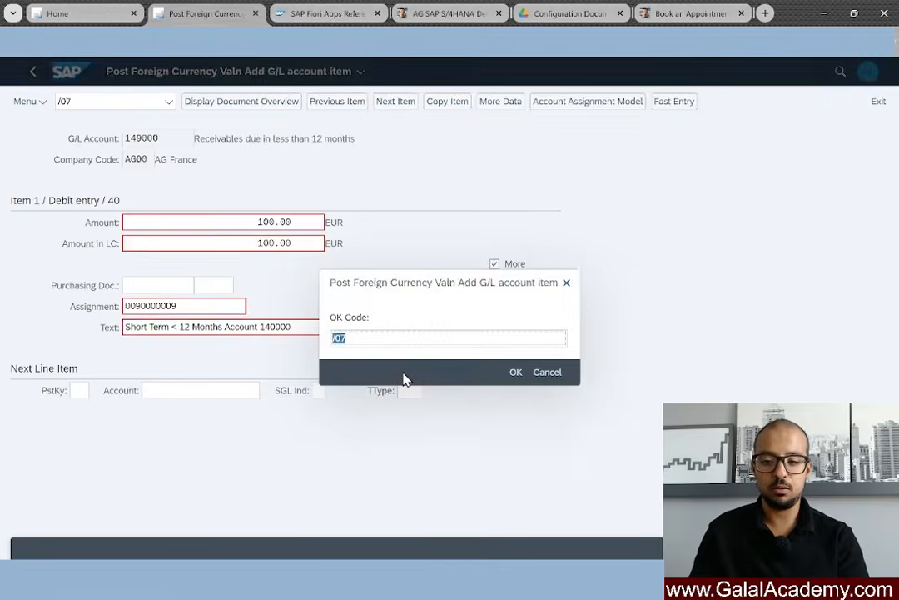
pyautogui.press('Return')
pyautogui.press('Return')
pyautogui.press('Return')
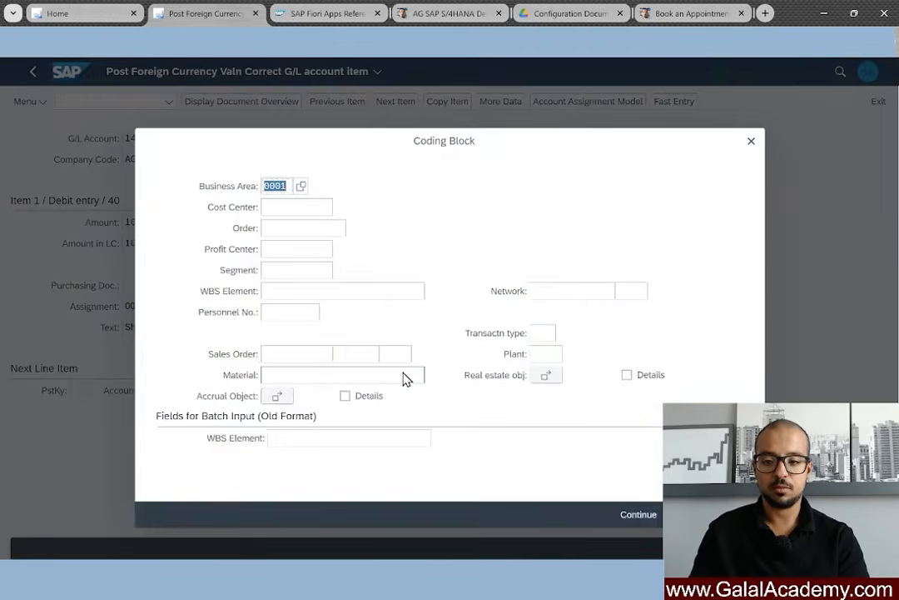
# Step: Advance the 100.00 EUR debit item through its coding block and correction screens to the document overview, and try to post
pyautogui.press('Return')
pyautogui.press('Return')
pyautogui.press('Return')
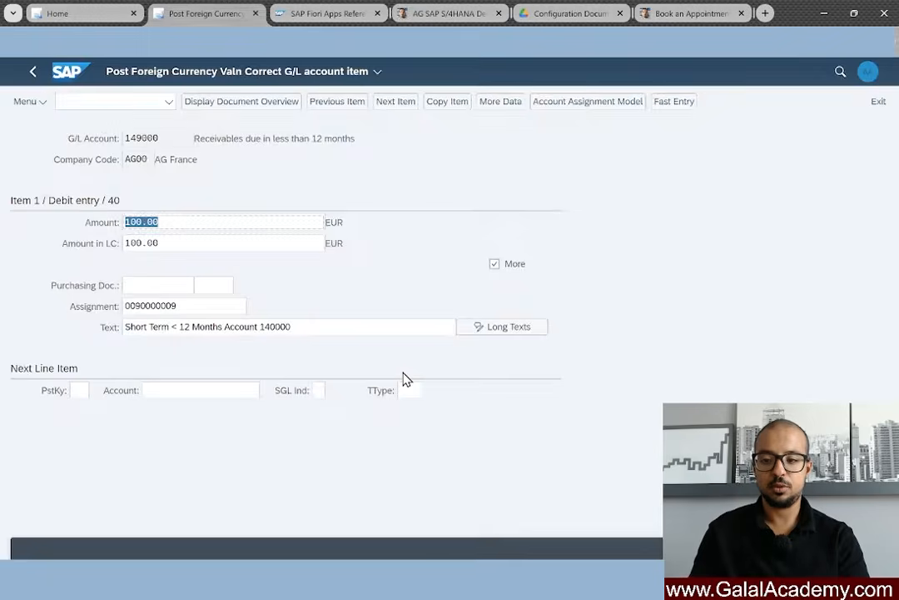
pyautogui.press('Return')
pyautogui.press('Return')
pyautogui.press('Return')
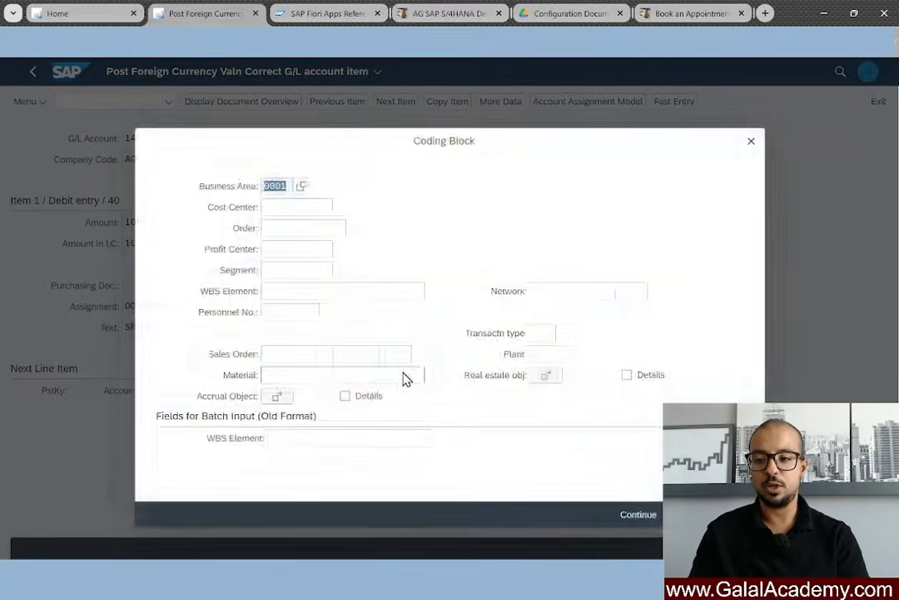
pyautogui.press('Return')
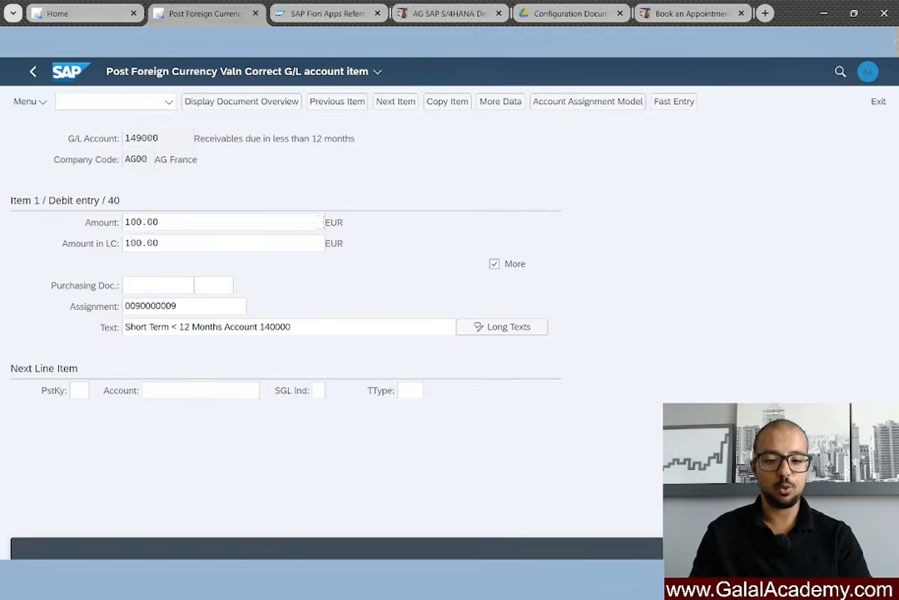
pyautogui.press('Return')
pyautogui.press('Return')
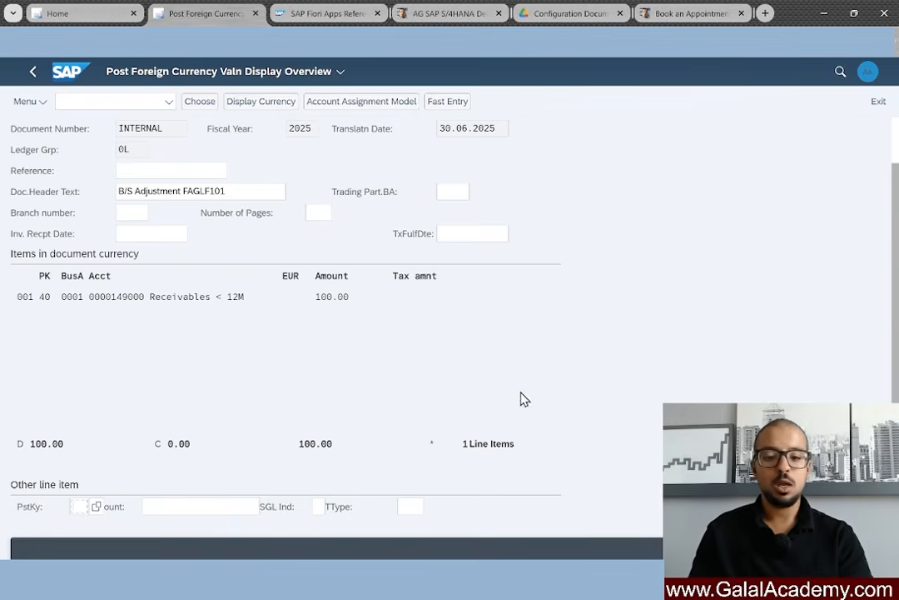
pyautogui.press('Return')
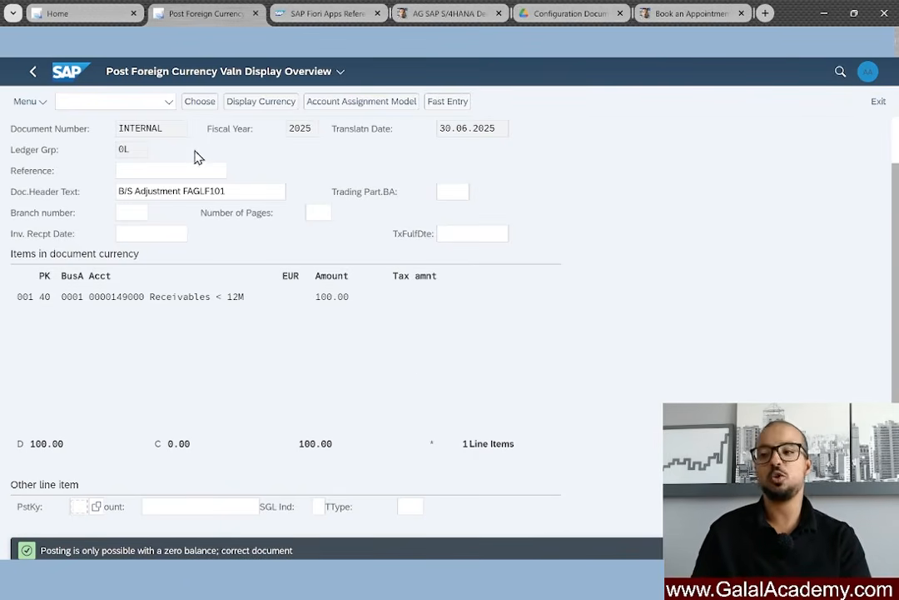
# Step: Skip the unbalanced 100.00 EUR transaction and run the following short-term 20.00 EUR transaction
pyautogui.click(27, 101)
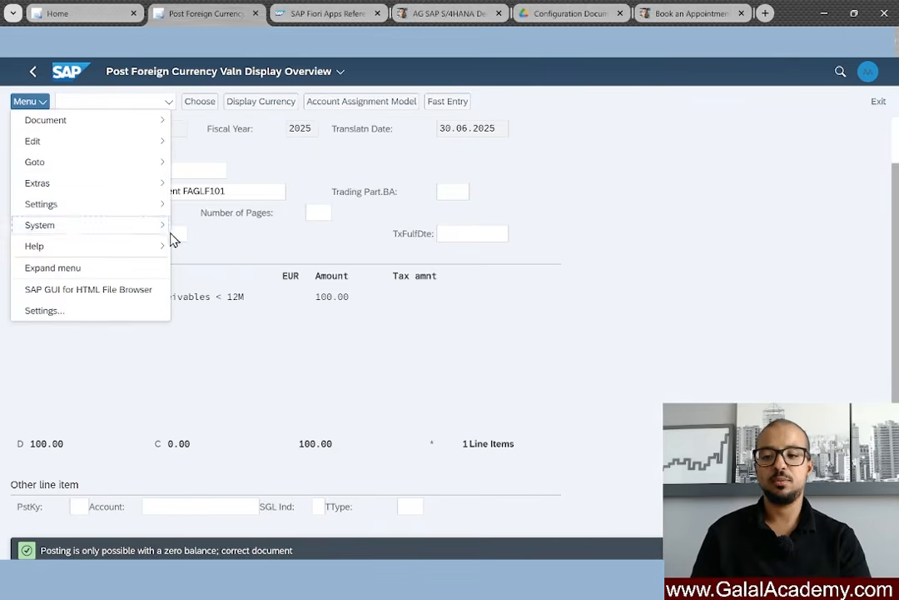
pyautogui.moveTo(155, 230)
pyautogui.moveTo(213, 252)
pyautogui.moveTo(308, 309)
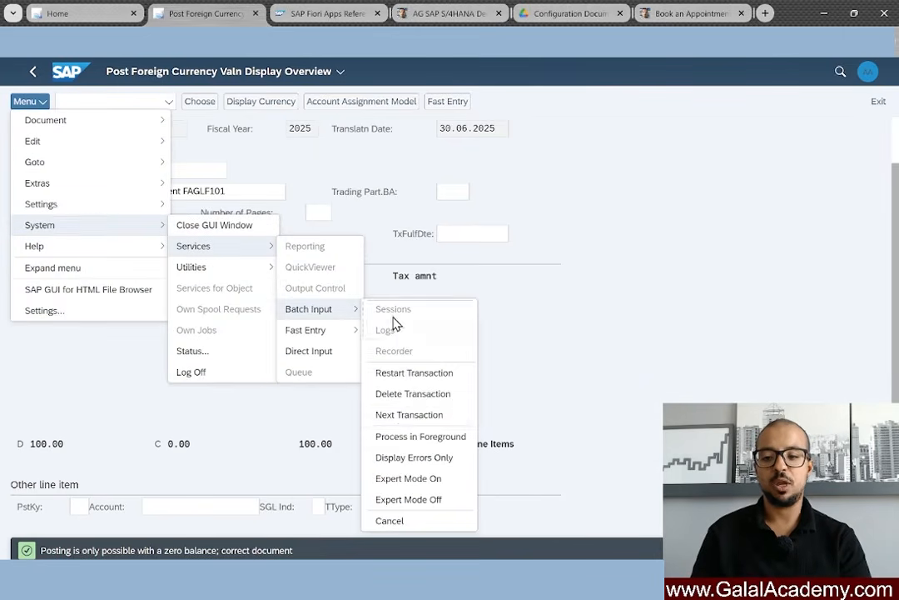
pyautogui.click(408, 416)
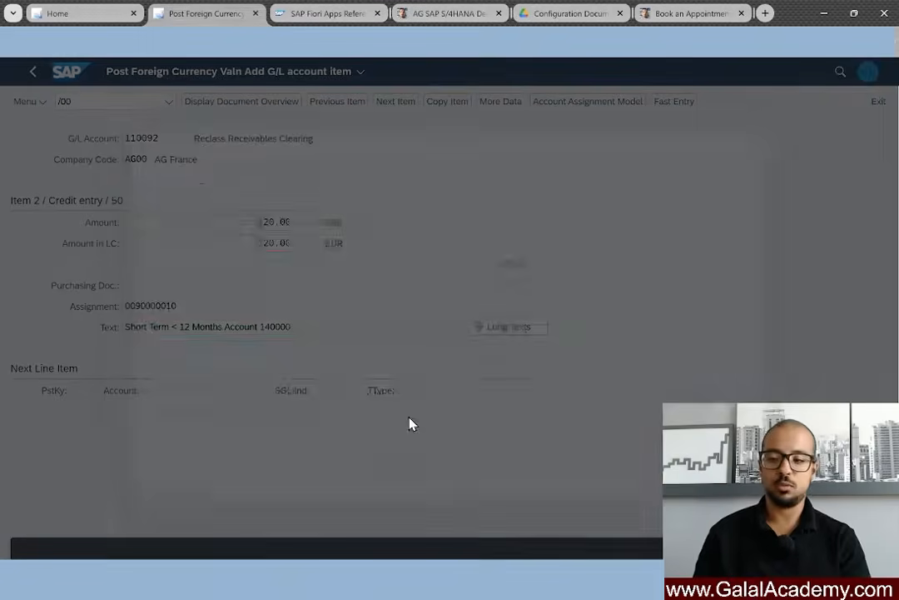
pyautogui.press('Return')
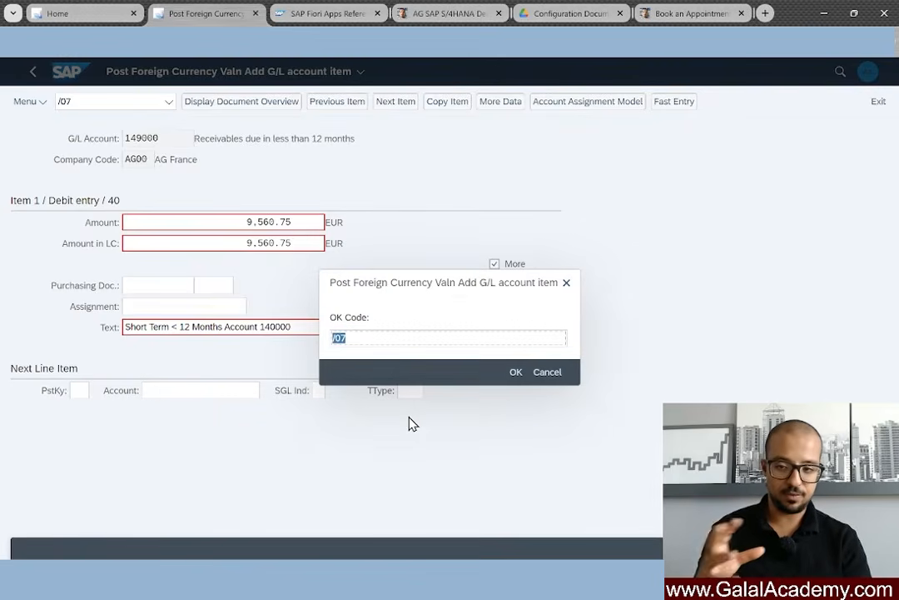
# Step: Run the short-term 9,560.75 EUR transaction through its debit item on 149000 and credit item on 110092, including coding blocks
pyautogui.press('Return')
pyautogui.press('Return')
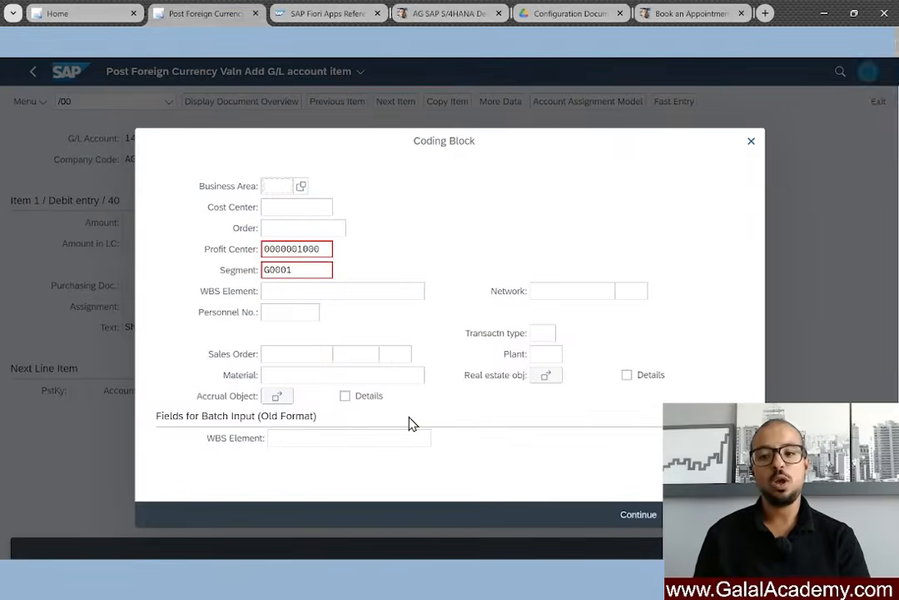
pyautogui.press('Return')
pyautogui.press('Return')
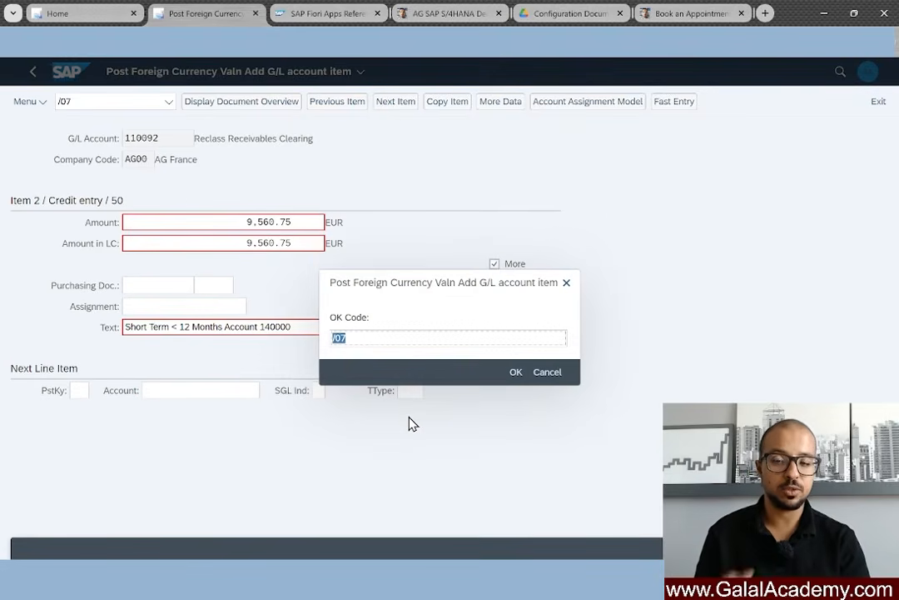
pyautogui.press('Return')
pyautogui.press('Return')
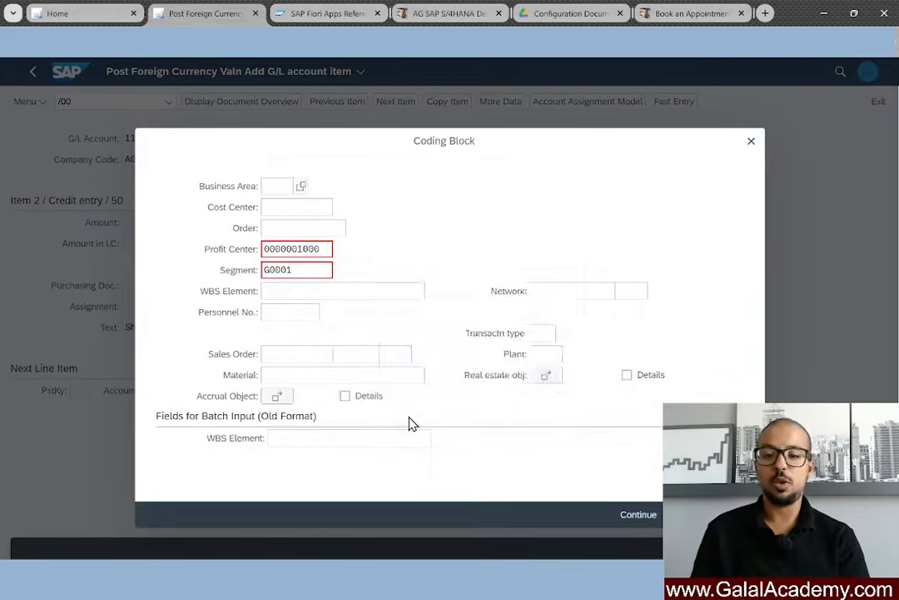
pyautogui.press('Return')
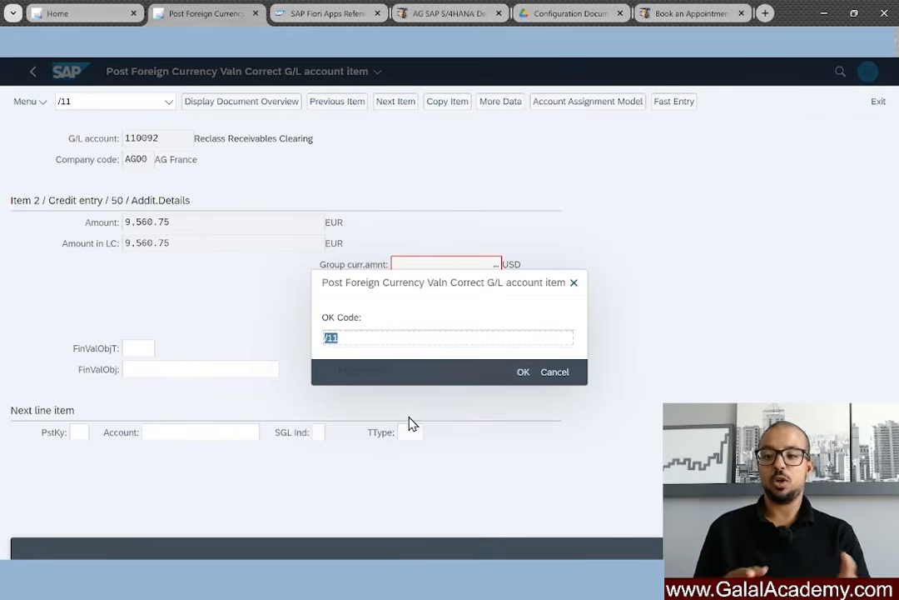
pyautogui.press('Return')
pyautogui.press('Return')
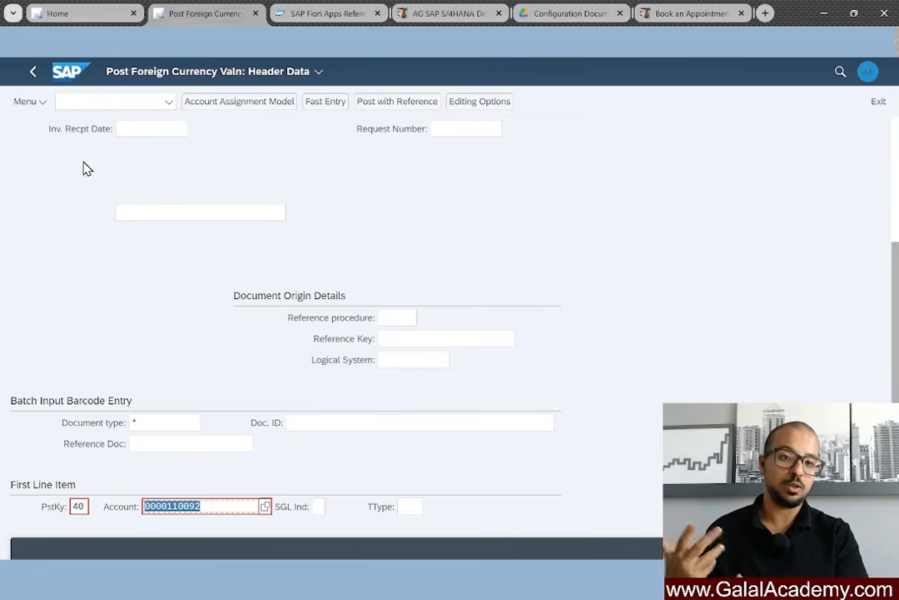
# Step: Switch the running batch input session to display errors only, so the remaining transactions process without stopping at each screen
pyautogui.click(30, 105)
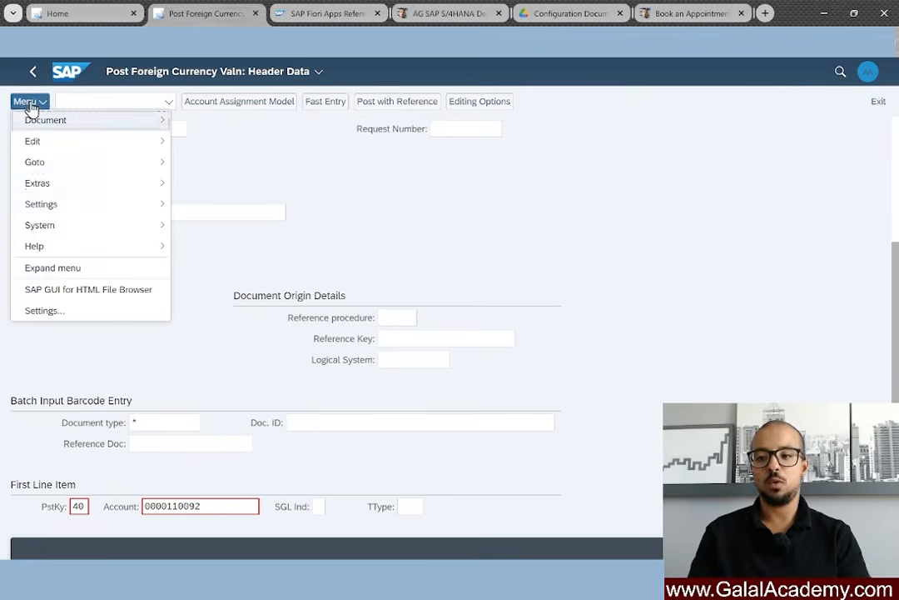
pyautogui.moveTo(101, 234)
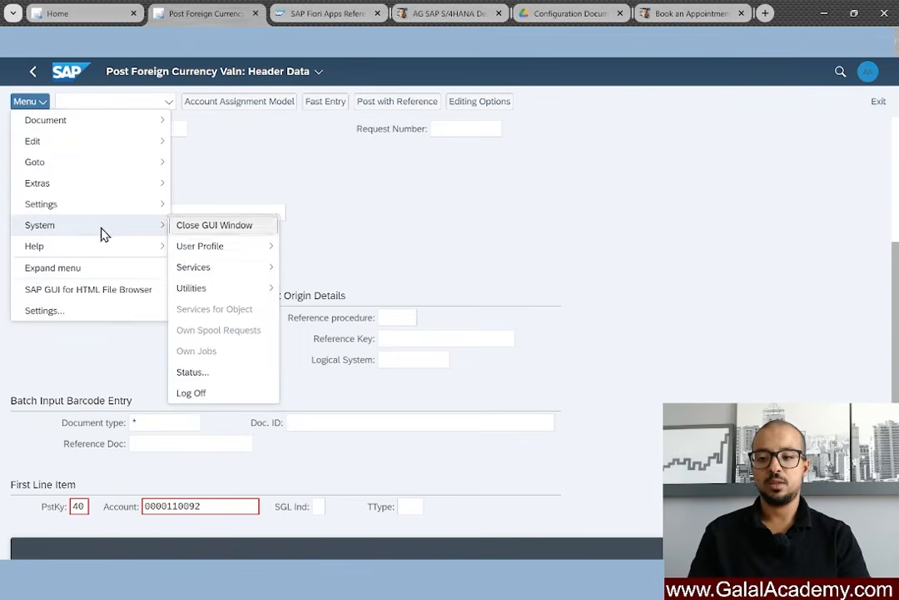
pyautogui.moveTo(249, 267)
pyautogui.moveTo(335, 327)
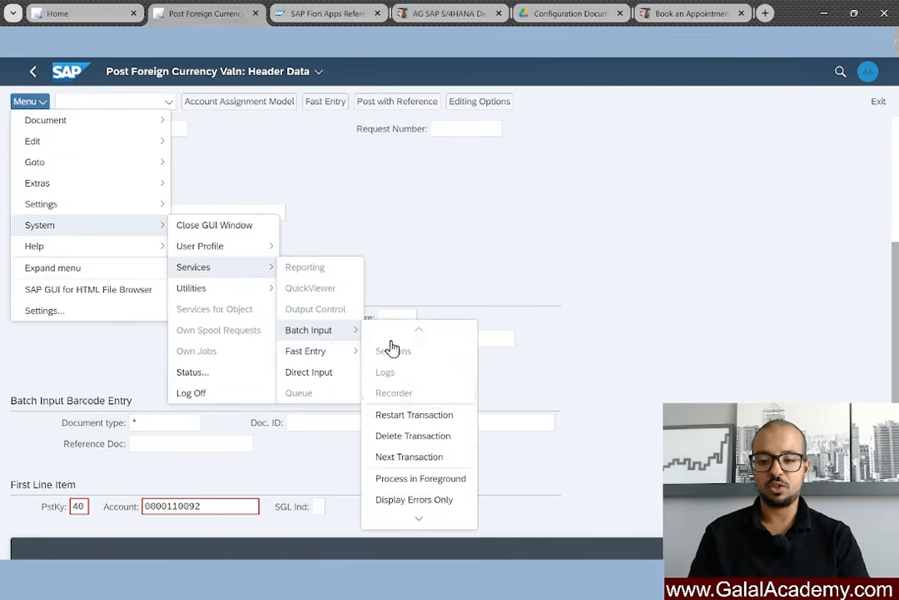
pyautogui.click(419, 517)
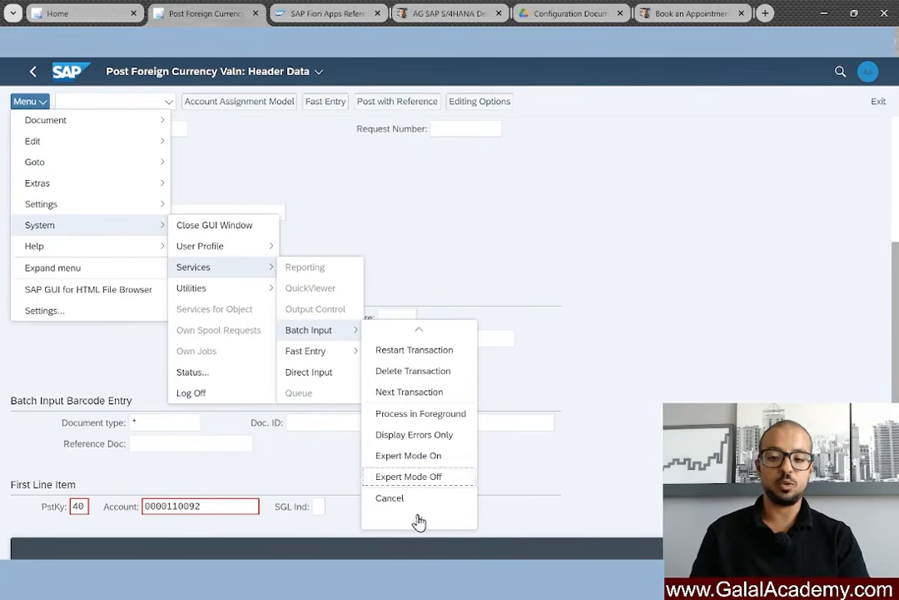
pyautogui.click(444, 436)
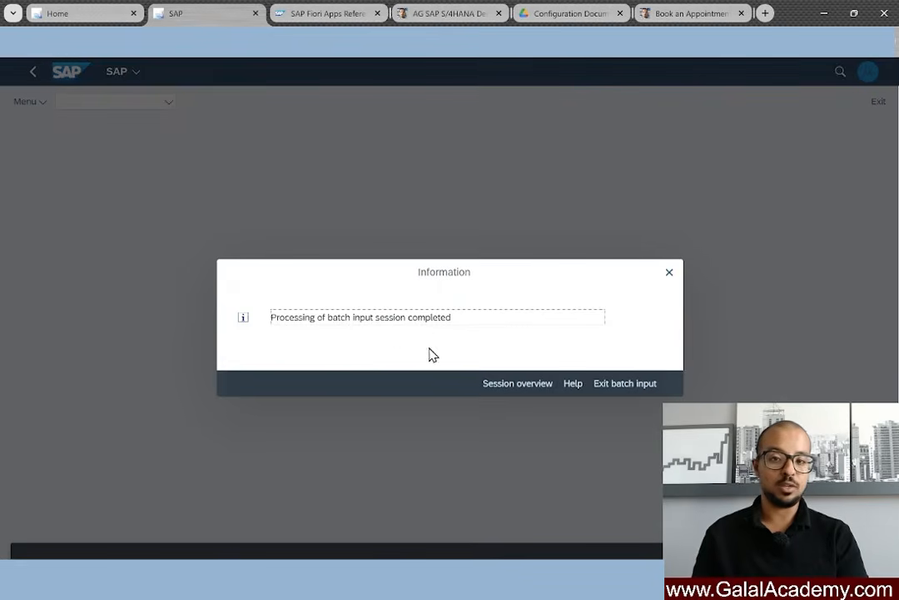
# Step: Return to the session overview, open the analysis of the 03.08.2025 21:09:34 FAGL_CL_REGR session, and check its transactions' statuses
pyautogui.click(534, 389)
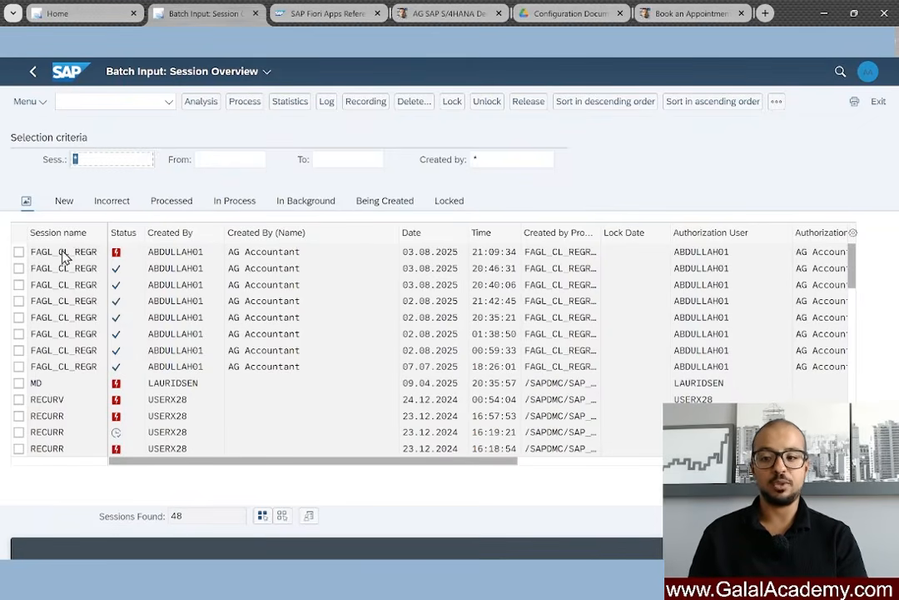
pyautogui.click(20, 253)
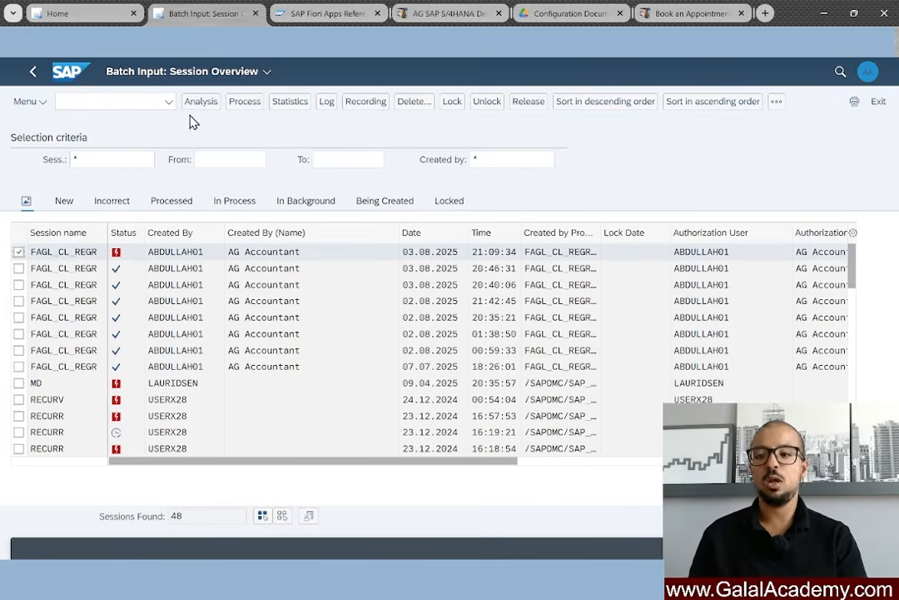
pyautogui.doubleClick(59, 257)
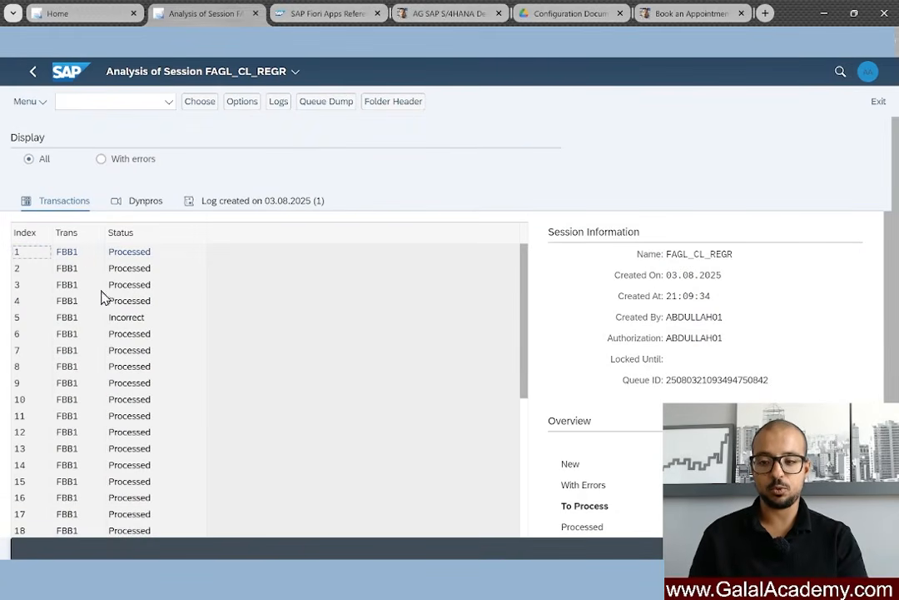
pyautogui.doubleClick(144, 322)
pyautogui.scroll(-2, 131, 360)
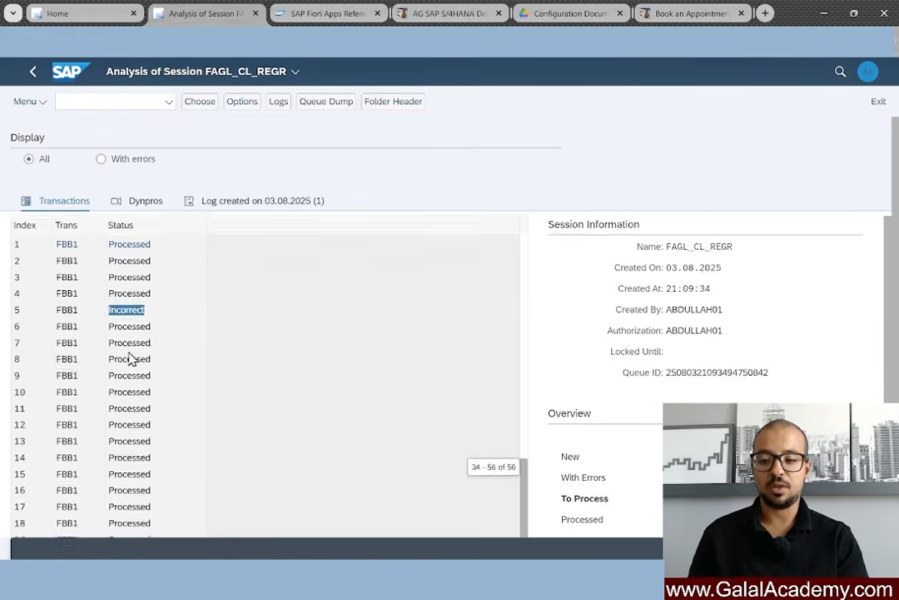
pyautogui.scroll(-3, 129, 356)
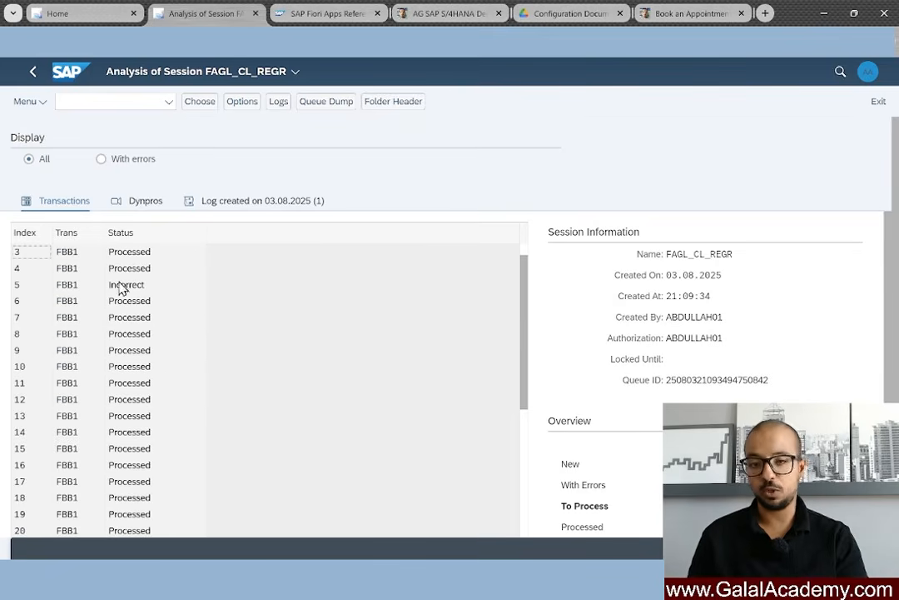
pyautogui.moveTo(107, 287); pyautogui.dragTo(161, 293)
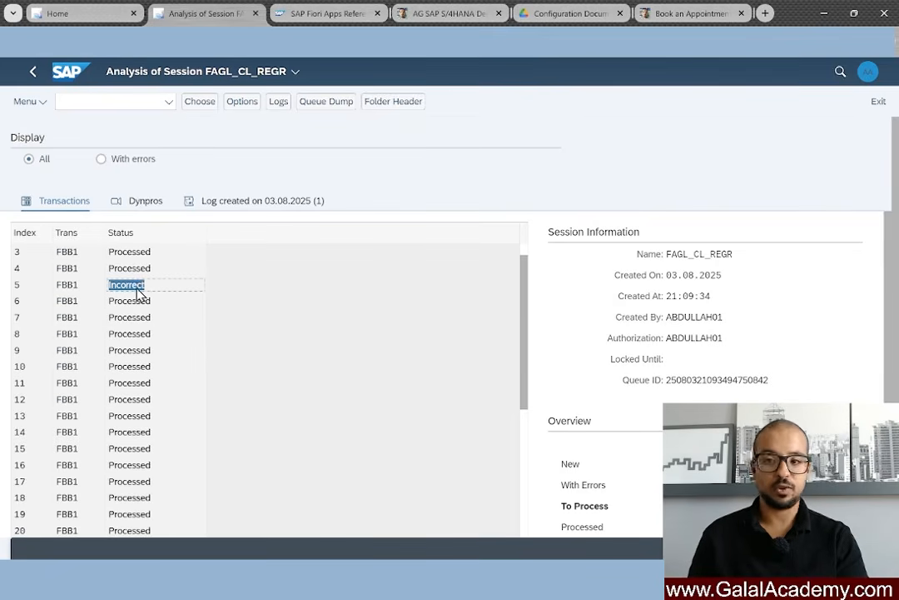
# Step: Open the dynpros of FBB1 transaction 5 and view the simulated screens SAPMF05A 0100 and SAPMF05A 0300
pyautogui.doubleClick(68, 288)
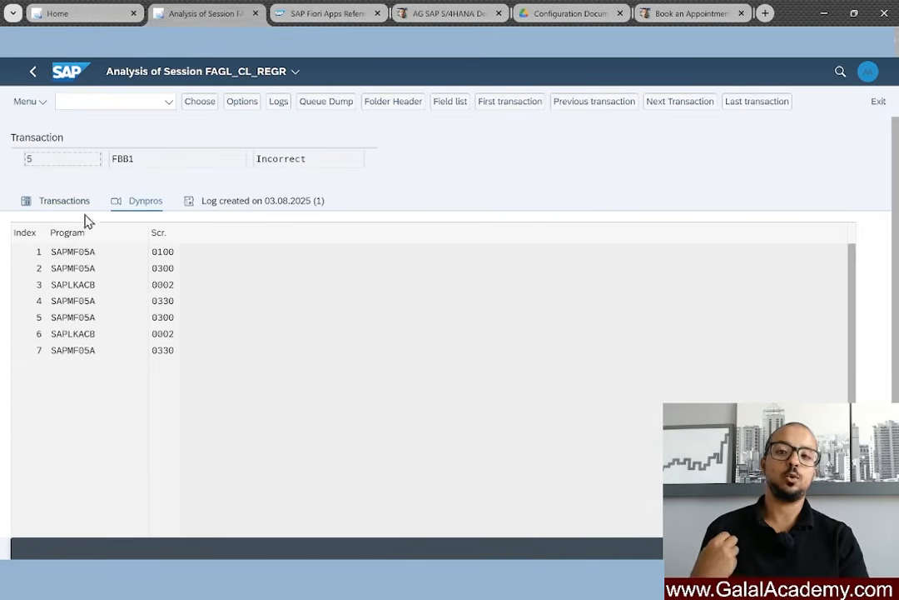
pyautogui.doubleClick(70, 257)
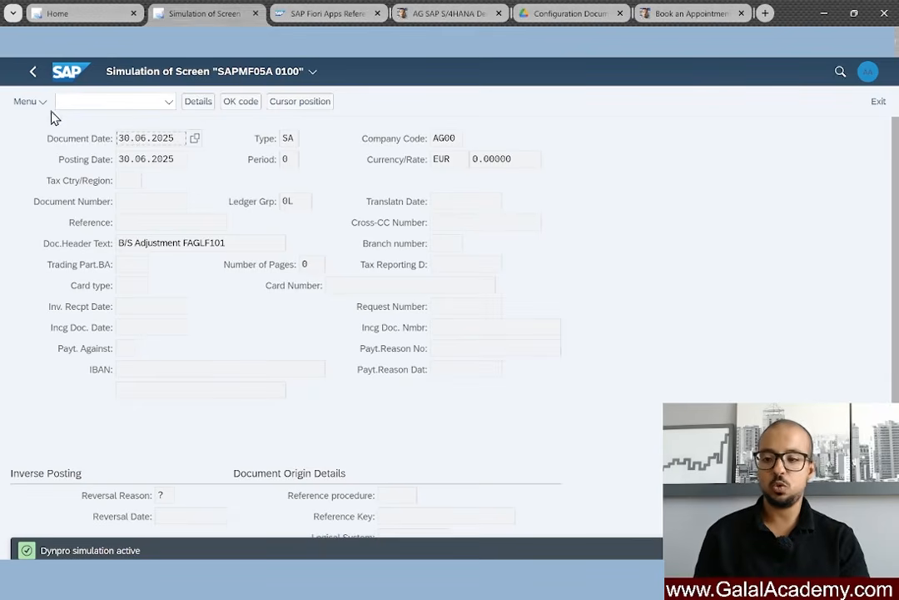
pyautogui.click(30, 73)
pyautogui.click(78, 271)
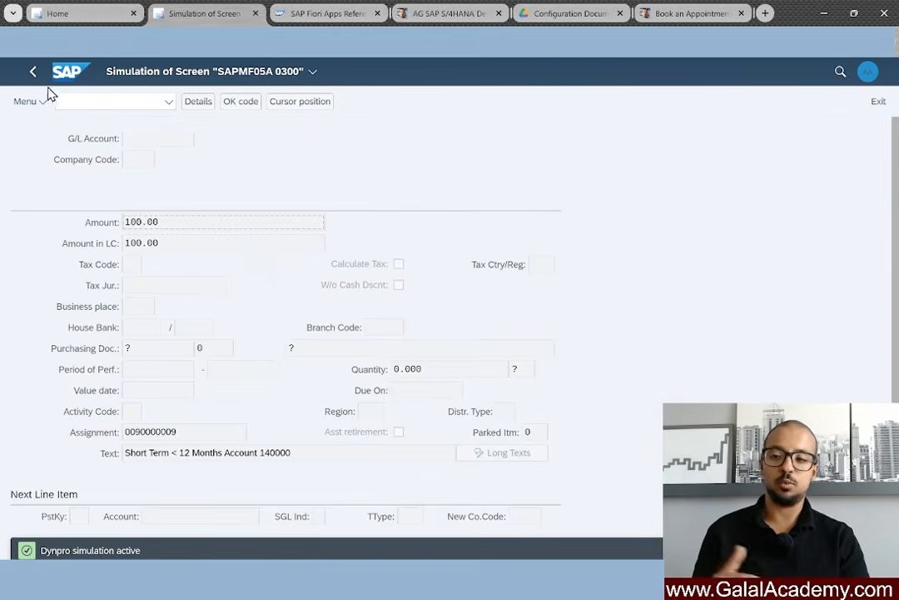
pyautogui.click(34, 79)
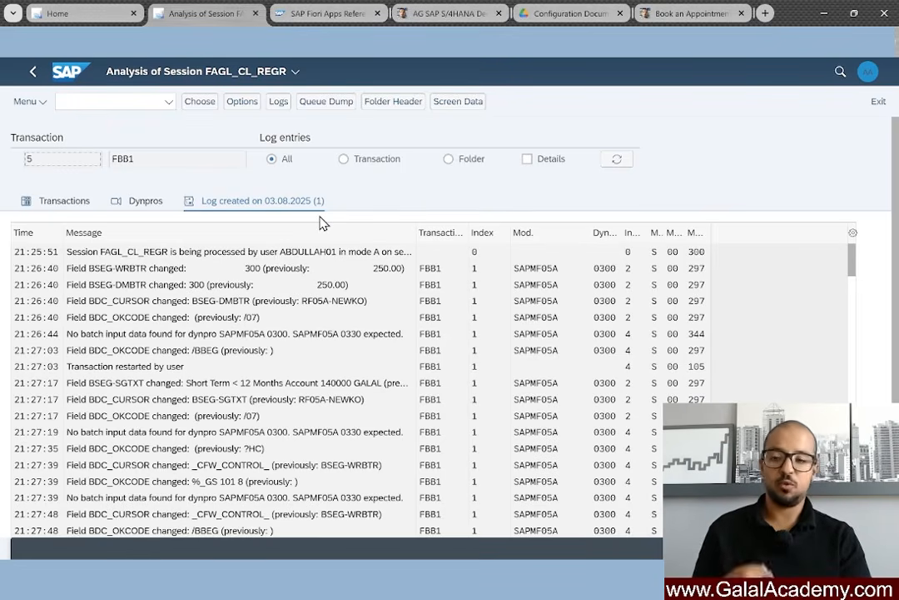
# Step: Open the session log created on 03.08.2025 and examine the restart and posting messages for transaction index 1
pyautogui.click(280, 104)
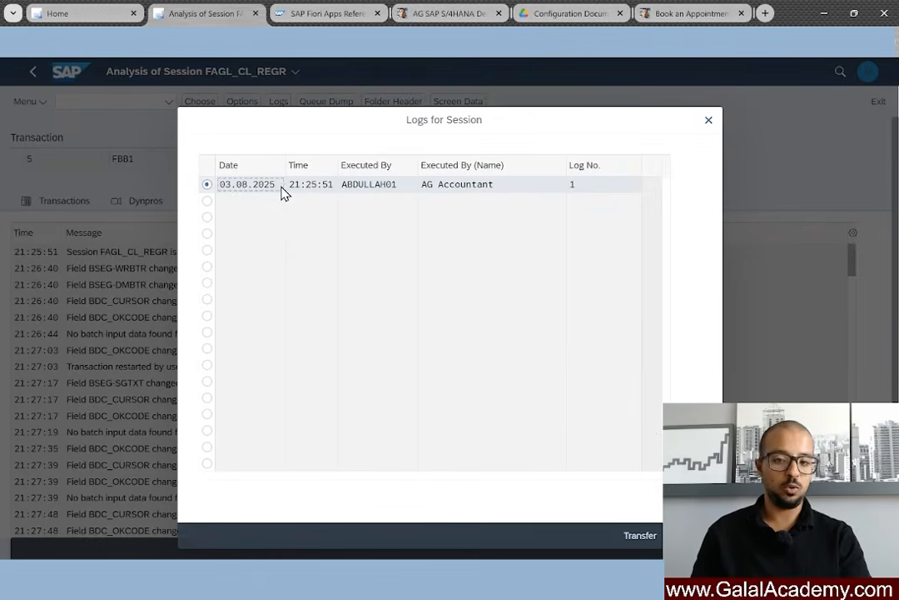
pyautogui.doubleClick(263, 191)
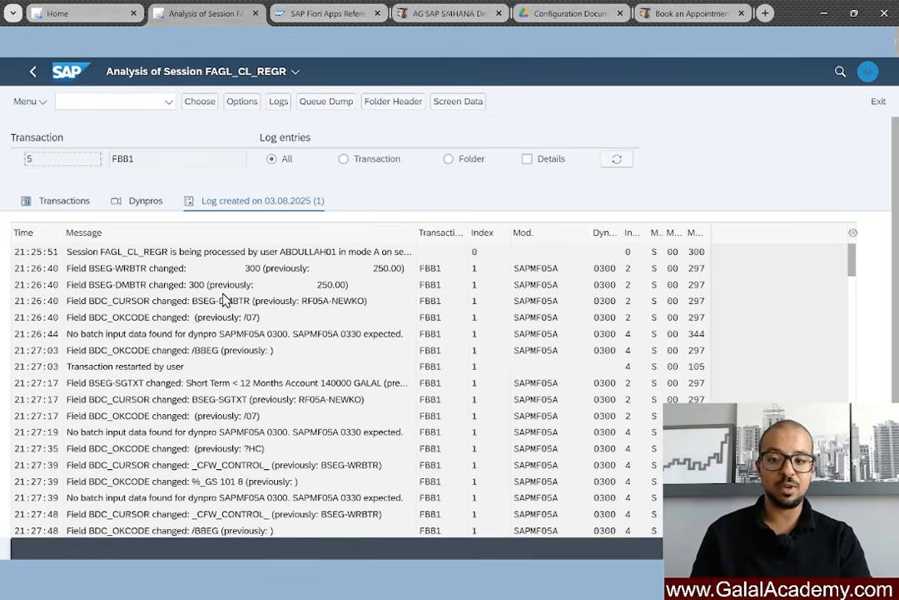
pyautogui.scroll(-3, 498, 311)
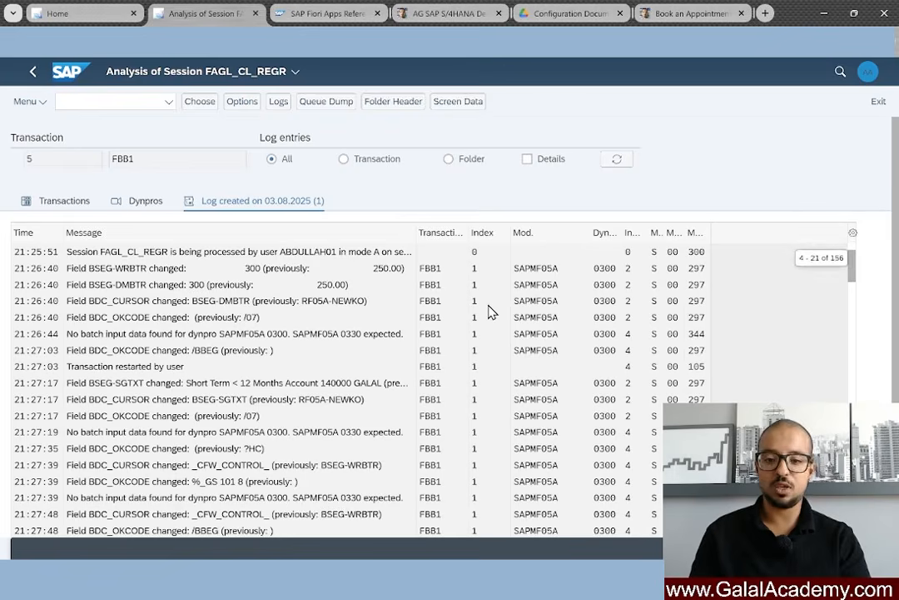
pyautogui.scroll(-2, 498, 294)
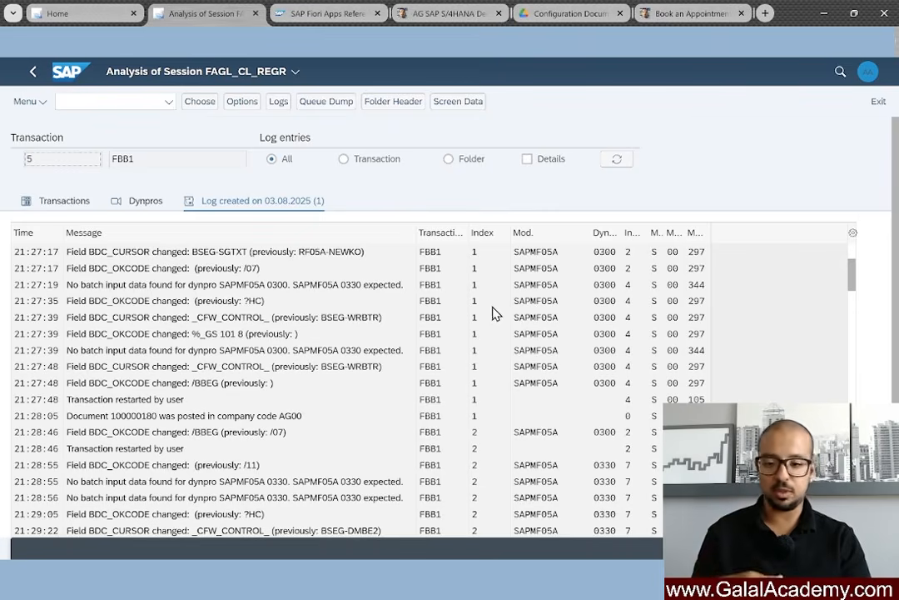
pyautogui.scroll(-3, 486, 307)
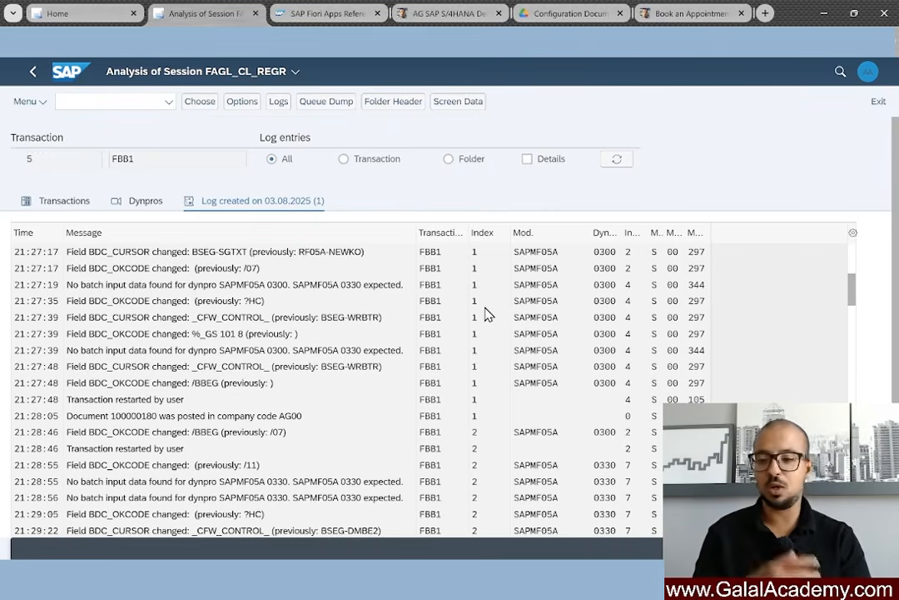
pyautogui.scroll(-3, 487, 315)
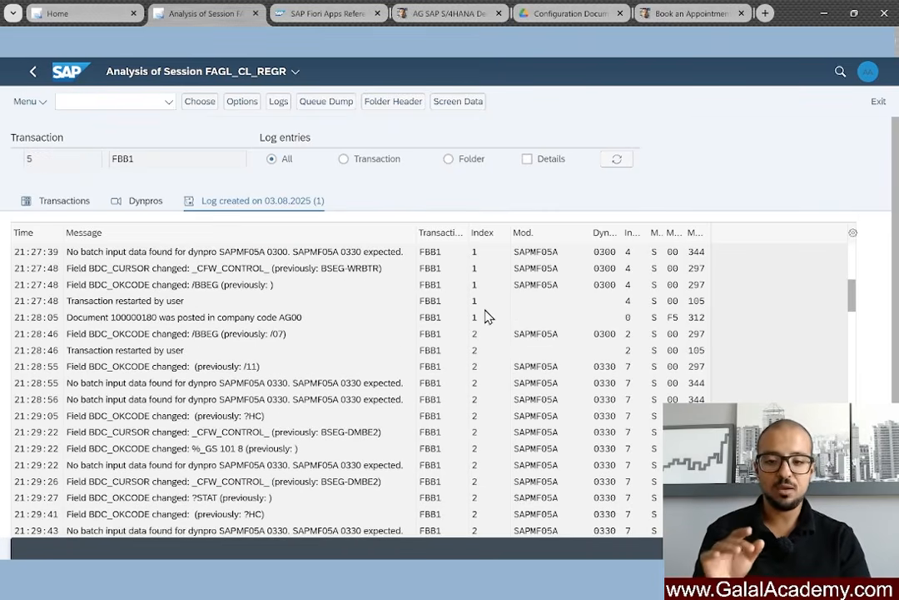
pyautogui.scroll(-1, 486, 329)
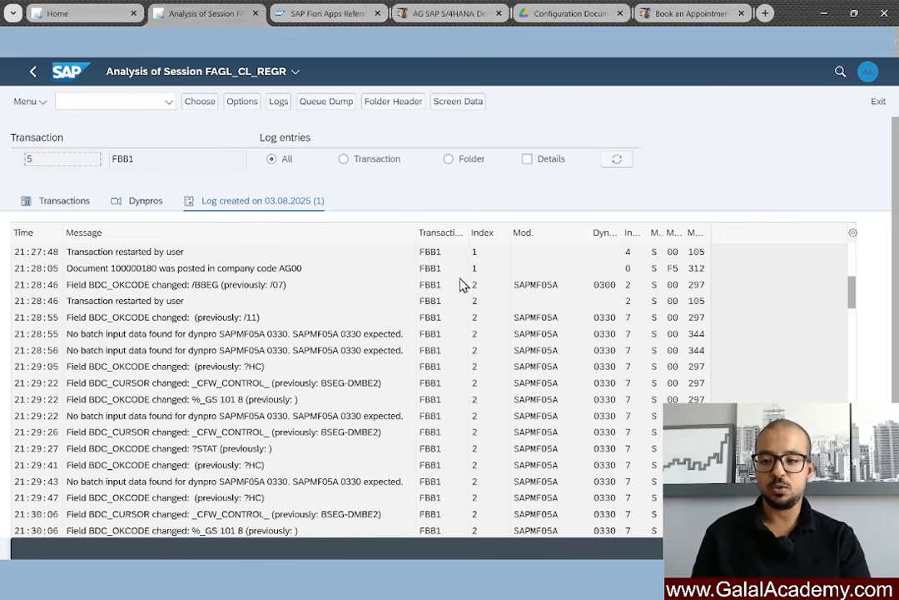
pyautogui.scroll(5, 450, 347)
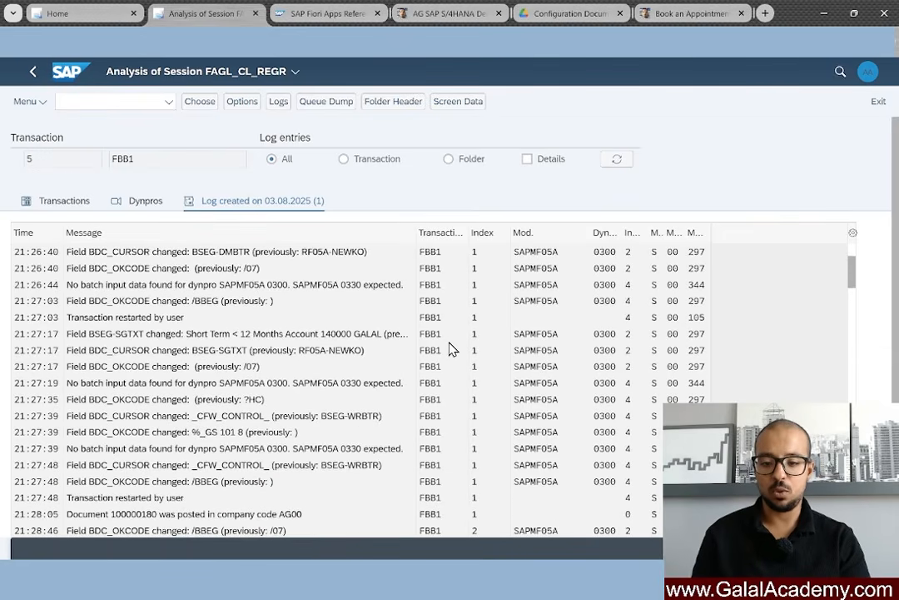
pyautogui.scroll(-2, 75, 413)
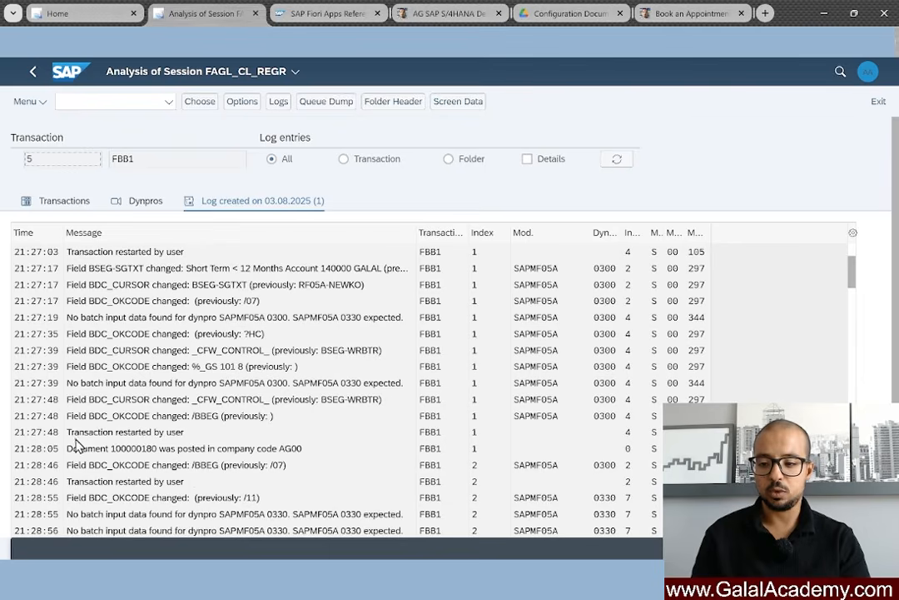
pyautogui.moveTo(84, 435); pyautogui.dragTo(241, 437)
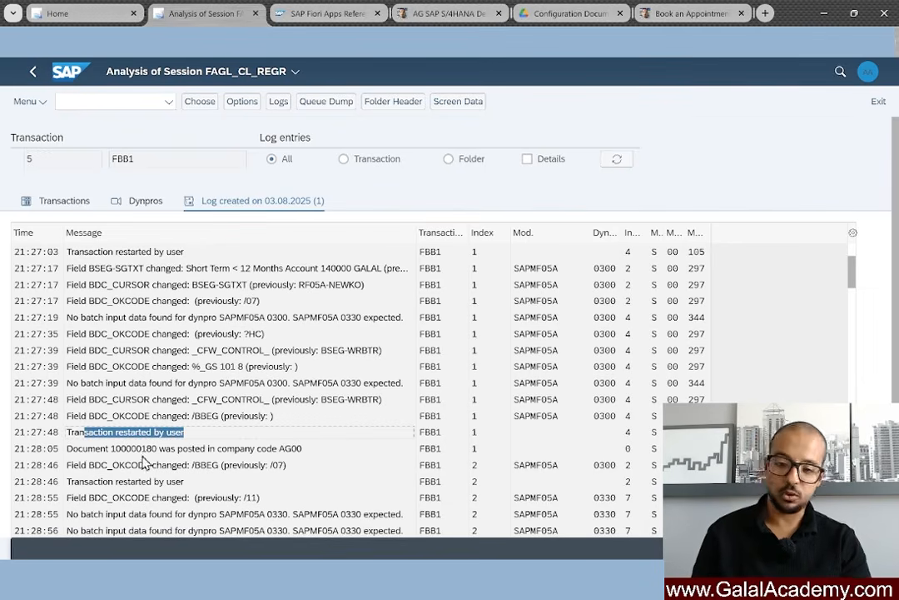
pyautogui.moveTo(78, 451); pyautogui.dragTo(297, 453)
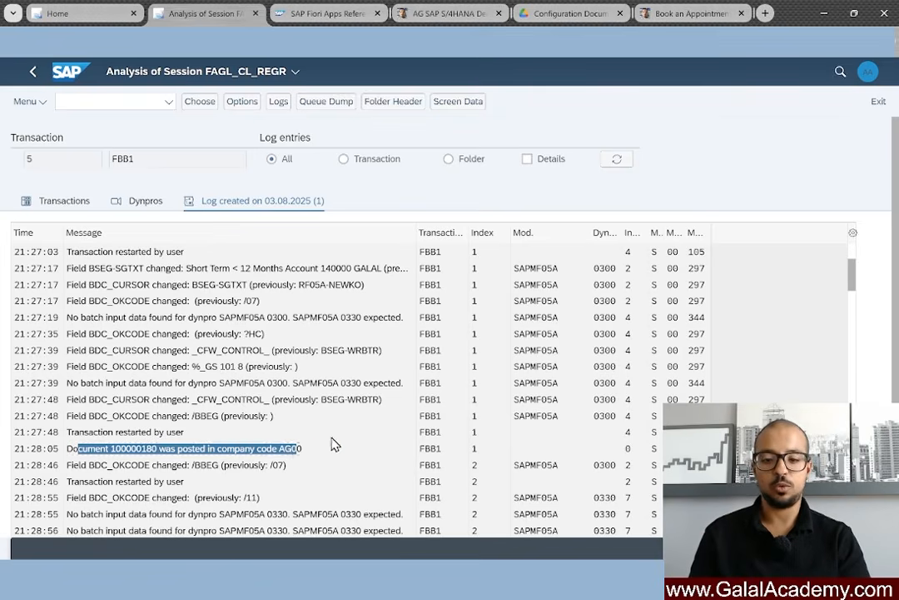
# Step: Examine the log messages from transaction index 2 onward, tracing the restarts and error entries of transaction index 5
pyautogui.scroll(-8, 852, 363)
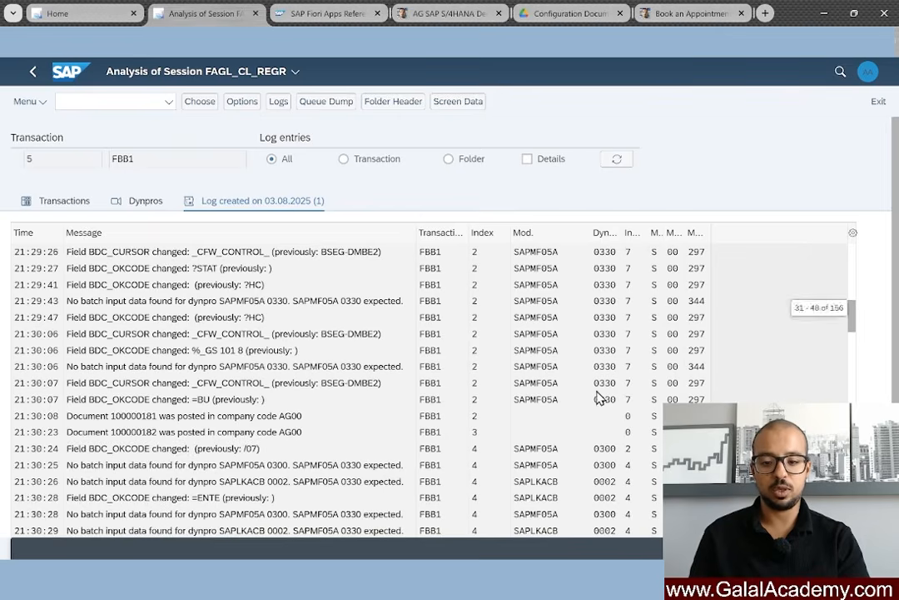
pyautogui.scroll(-1, 603, 400)
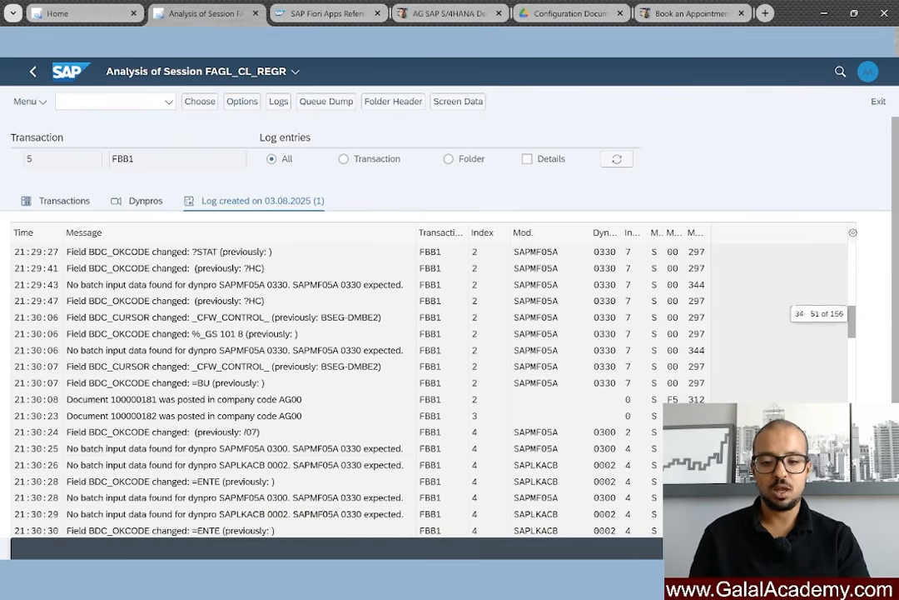
pyautogui.scroll(-1, 350, 391)
pyautogui.scroll(-3, 536, 431)
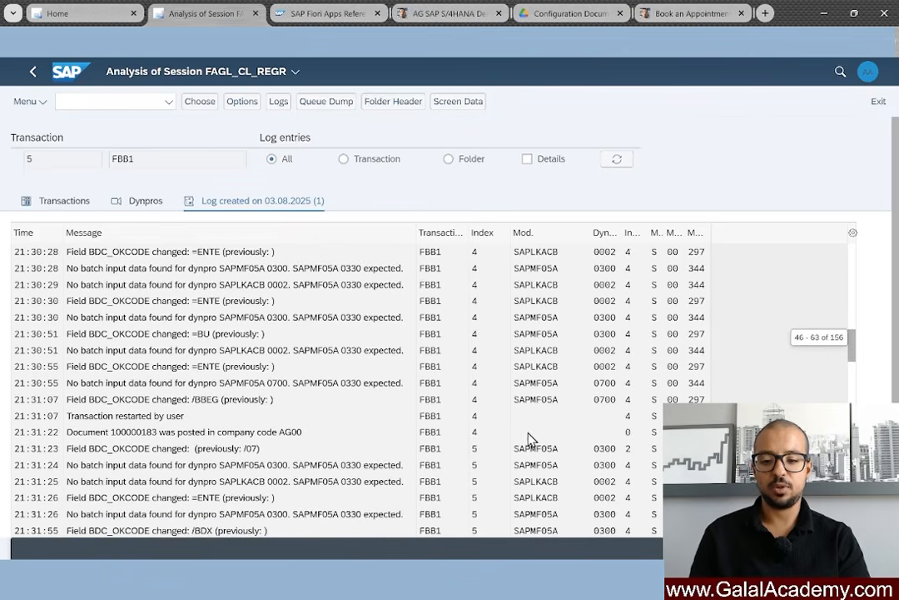
pyautogui.scroll(-1, 449, 391)
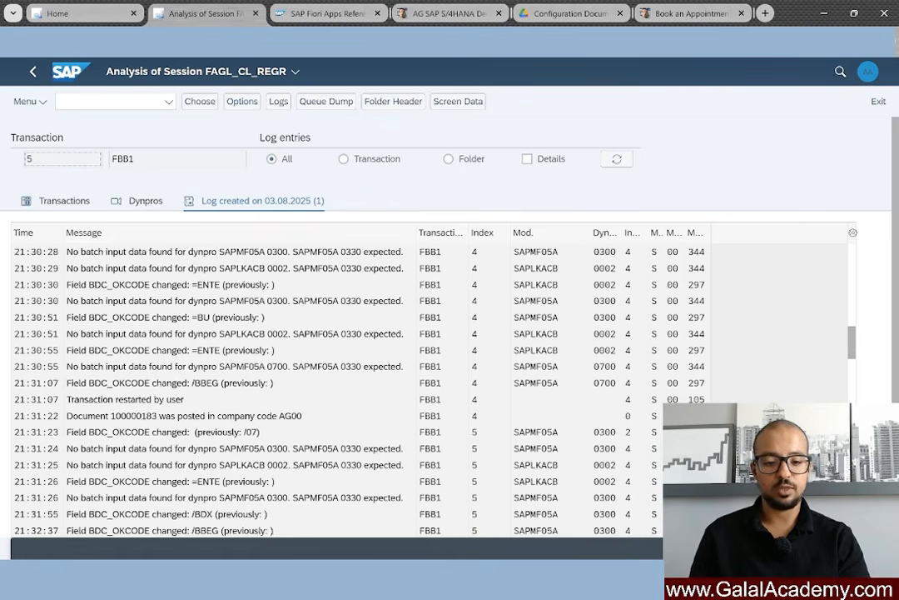
pyautogui.scroll(-5, 482, 428)
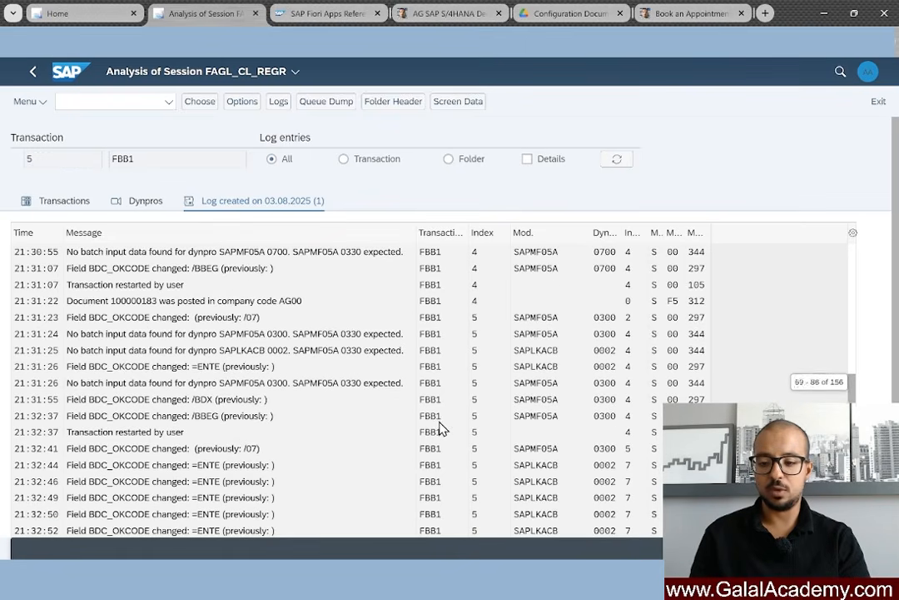
pyautogui.scroll(-10, 445, 423)
pyautogui.scroll(1, 358, 333)
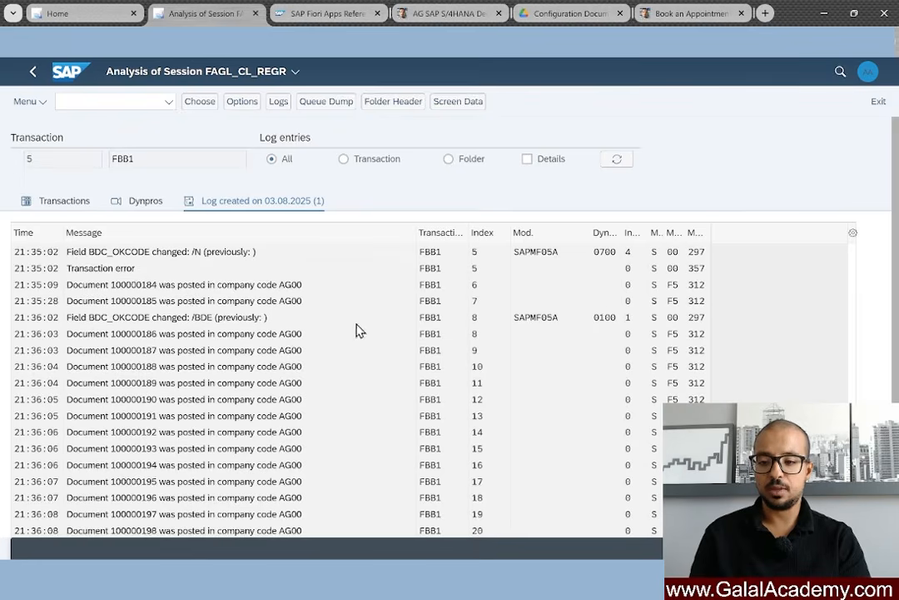
pyautogui.scroll(1, 147, 303)
pyautogui.scroll(2, 192, 316)
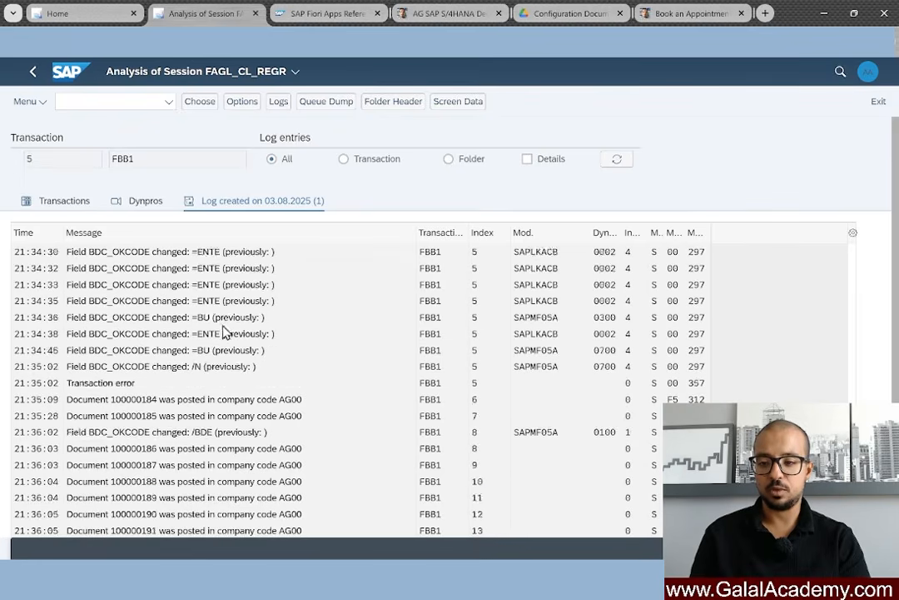
pyautogui.scroll(1, 200, 326)
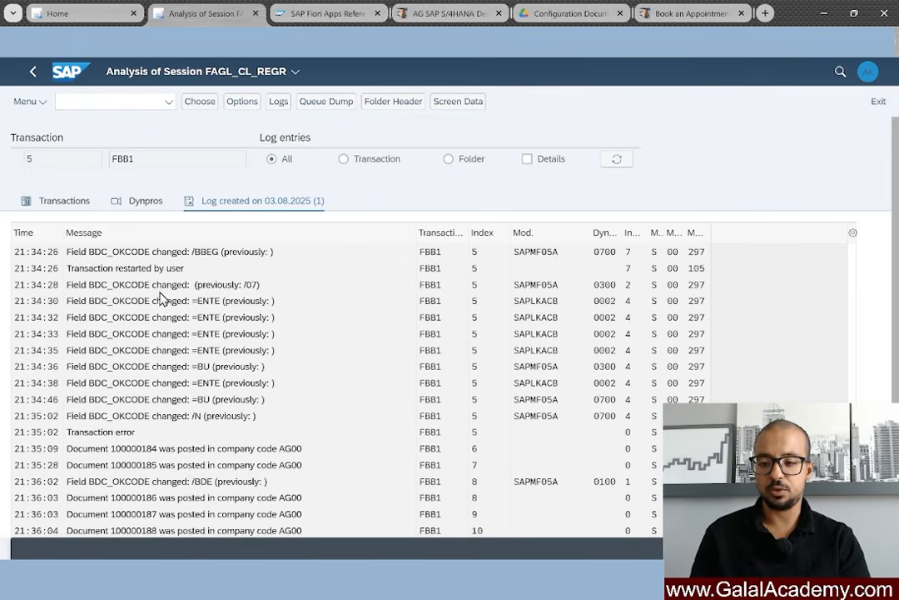
pyautogui.scroll(1, 142, 254)
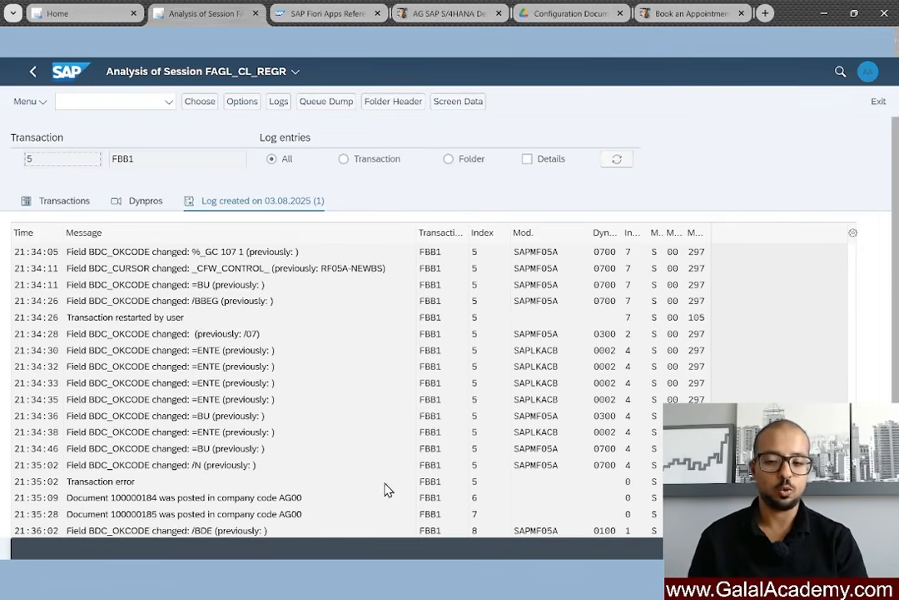
# Step: Open the dynpros of the incorrect FBB1 transaction 5 and view the simulation of screen SAPLKACB 0002
pyautogui.click(78, 483)
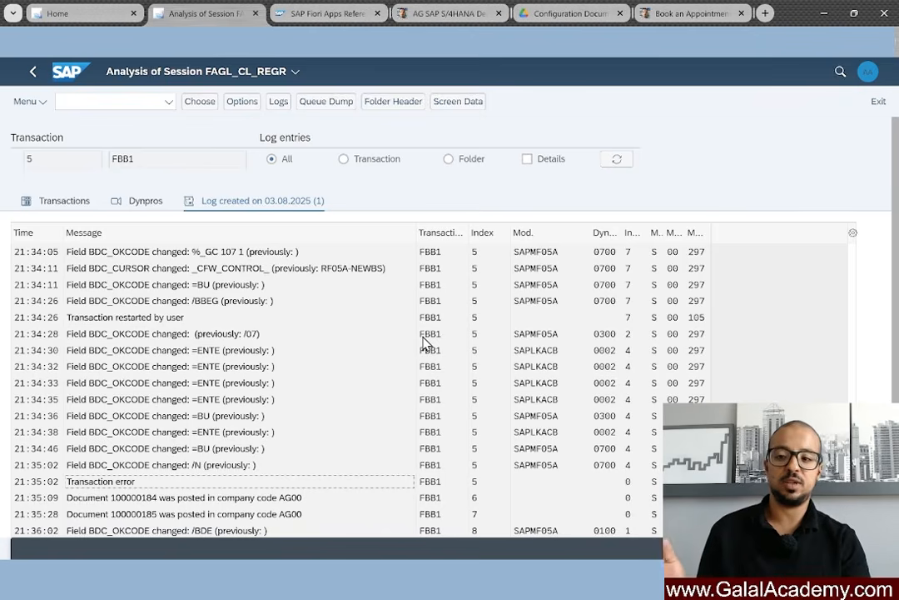
pyautogui.click(65, 205)
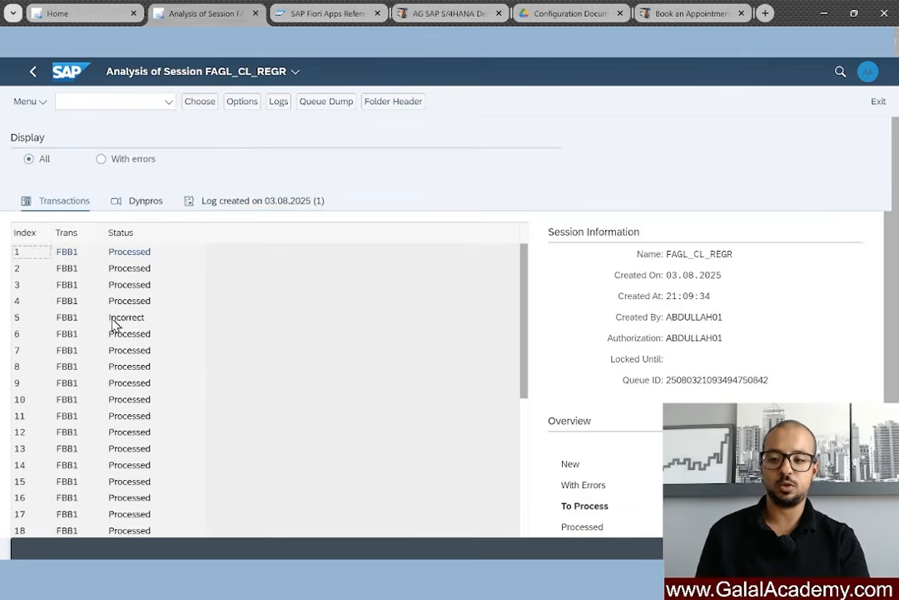
pyautogui.doubleClick(69, 323)
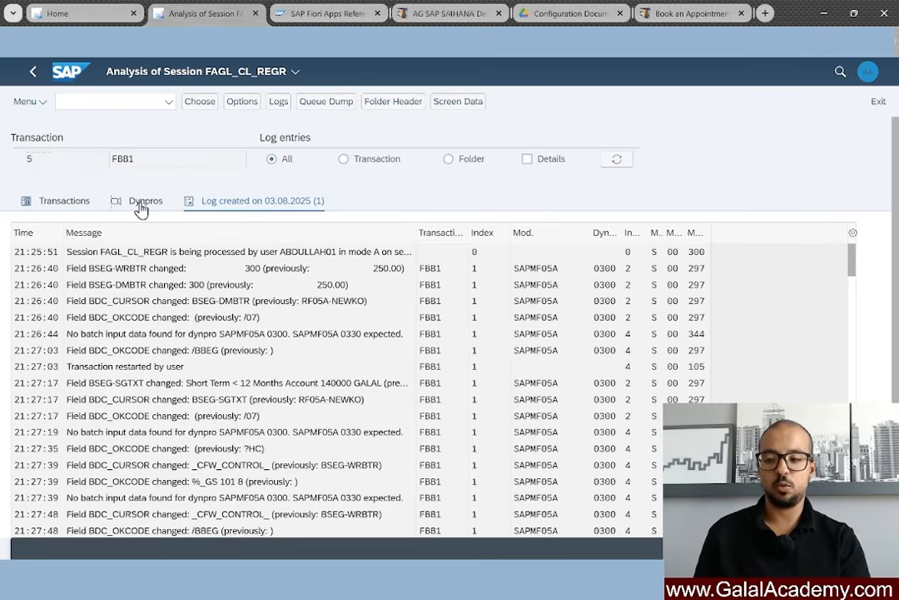
pyautogui.click(142, 203)
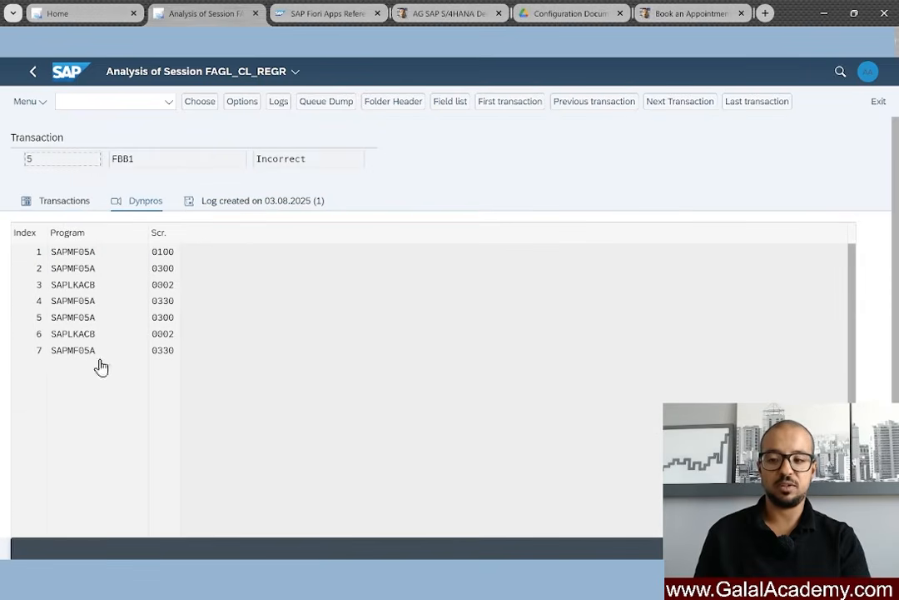
pyautogui.click(83, 286)
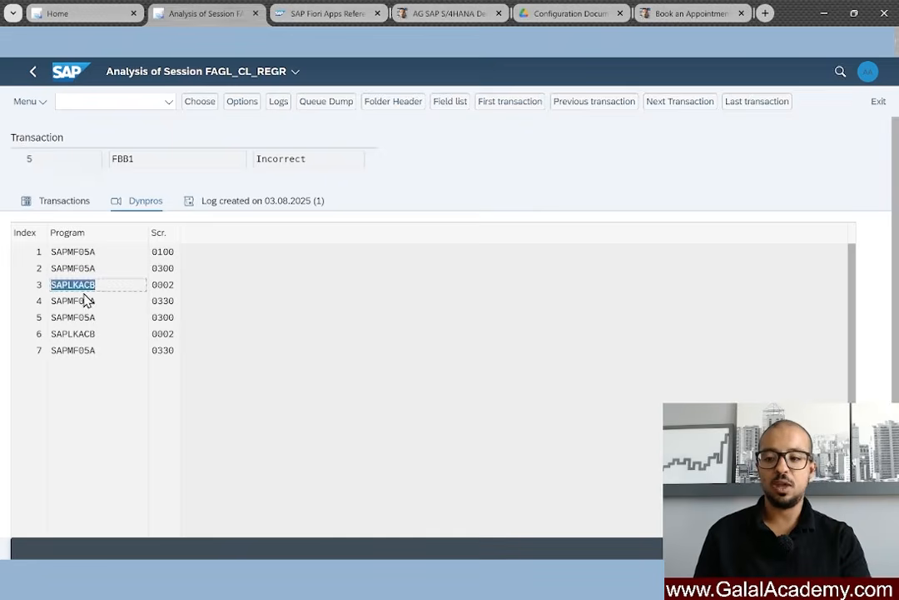
pyautogui.doubleClick(79, 286)
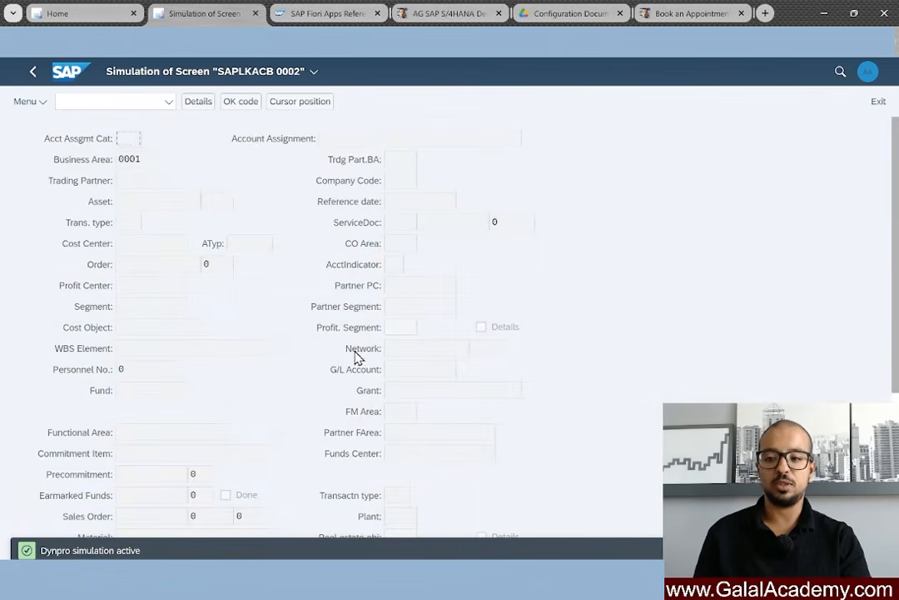
pyautogui.scroll(-5, 357, 356)
pyautogui.scroll(5, 355, 360)
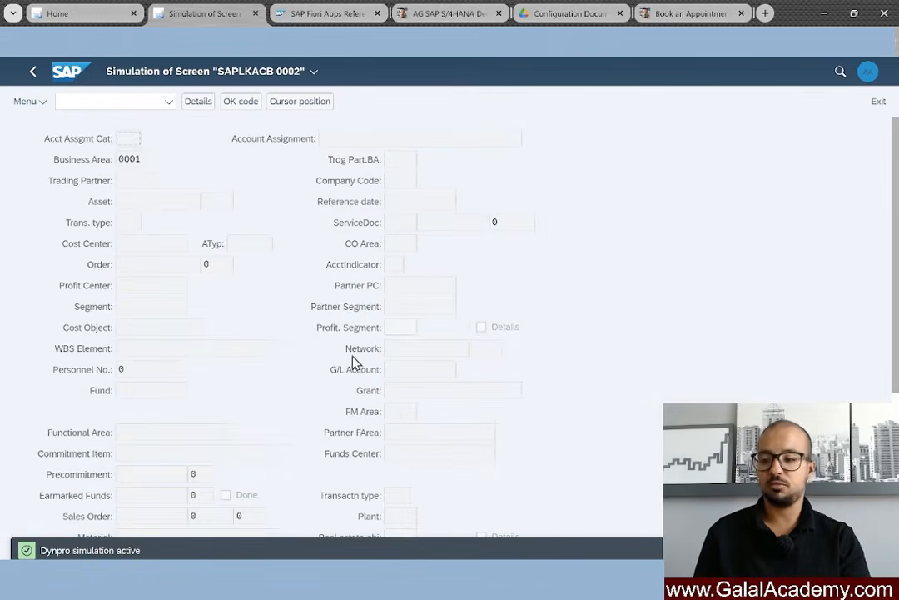
pyautogui.click(33, 72)
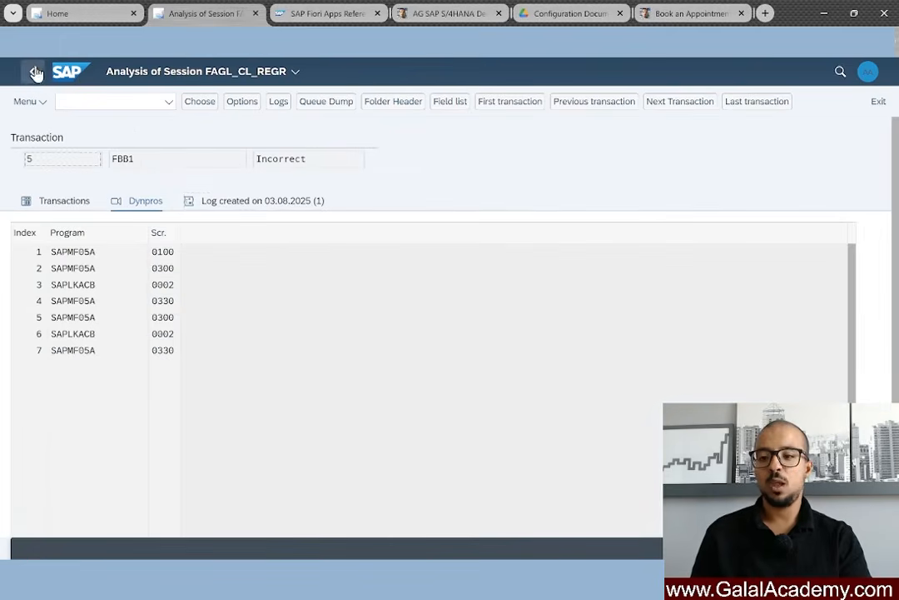
# Step: Reopen the session log created on 03.08.2025 and examine its document posting messages and closing processing statistics
pyautogui.click(265, 202)
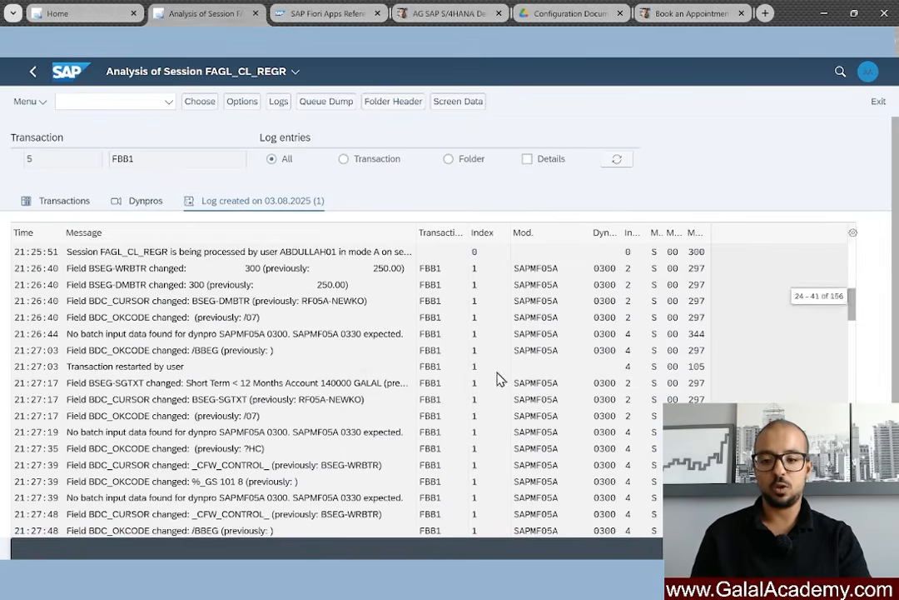
pyautogui.moveTo(852, 302); pyautogui.dragTo(856, 383)
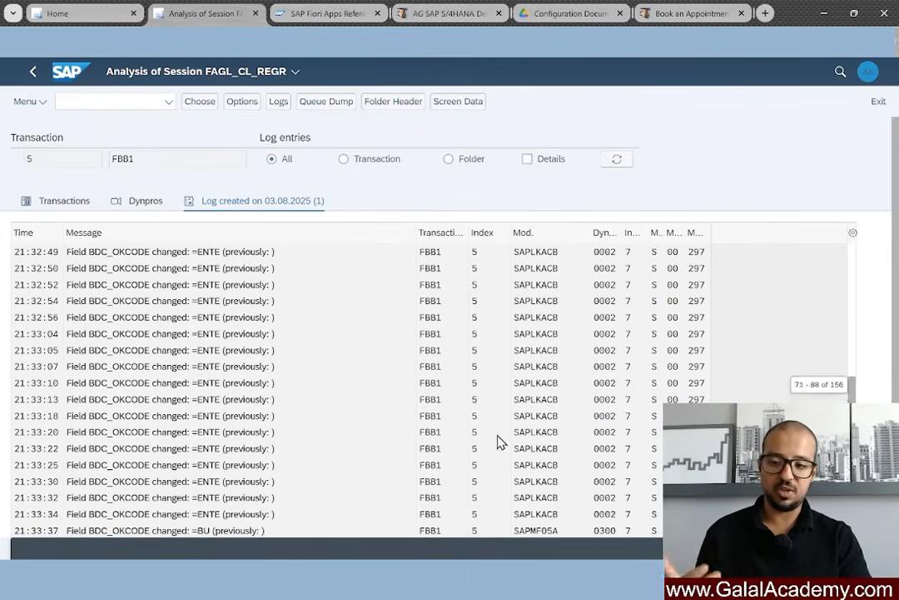
pyautogui.scroll(-10, 521, 433)
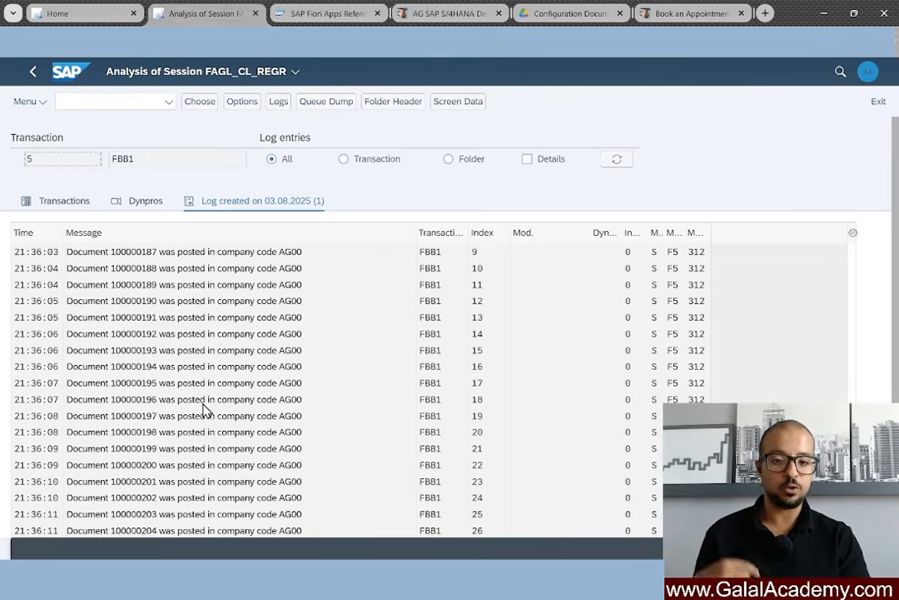
pyautogui.scroll(-10, 440, 414)
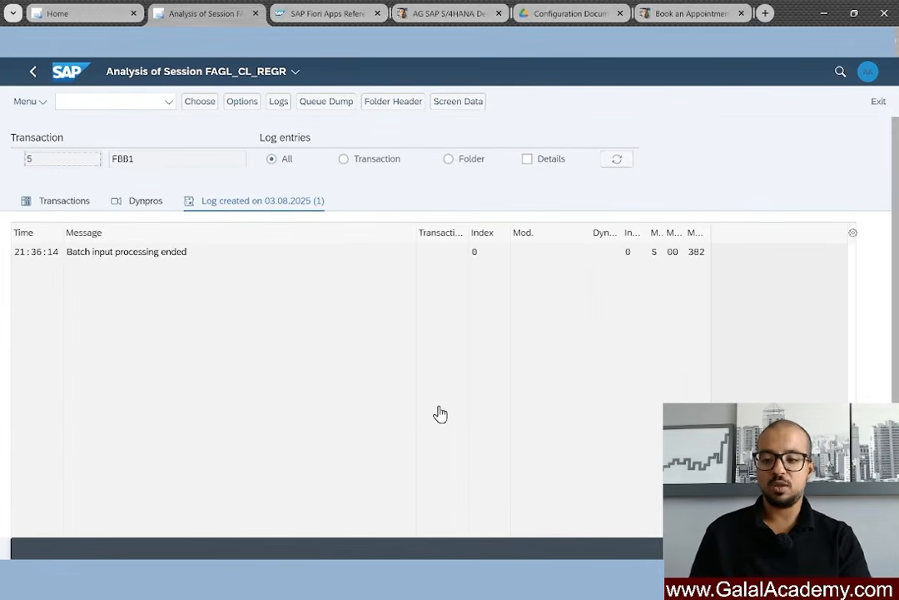
pyautogui.scroll(1, 862, 343)
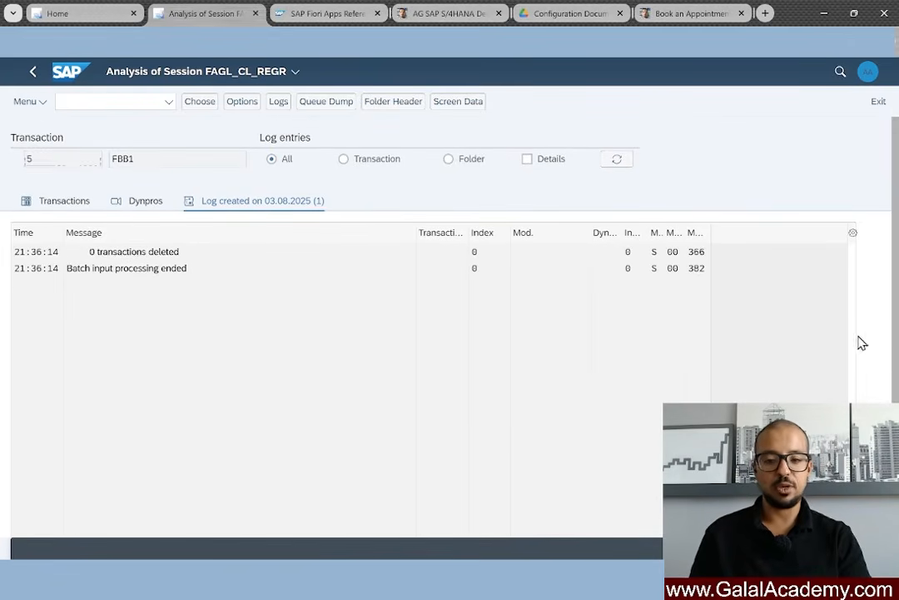
pyautogui.scroll(13, 182, 333)
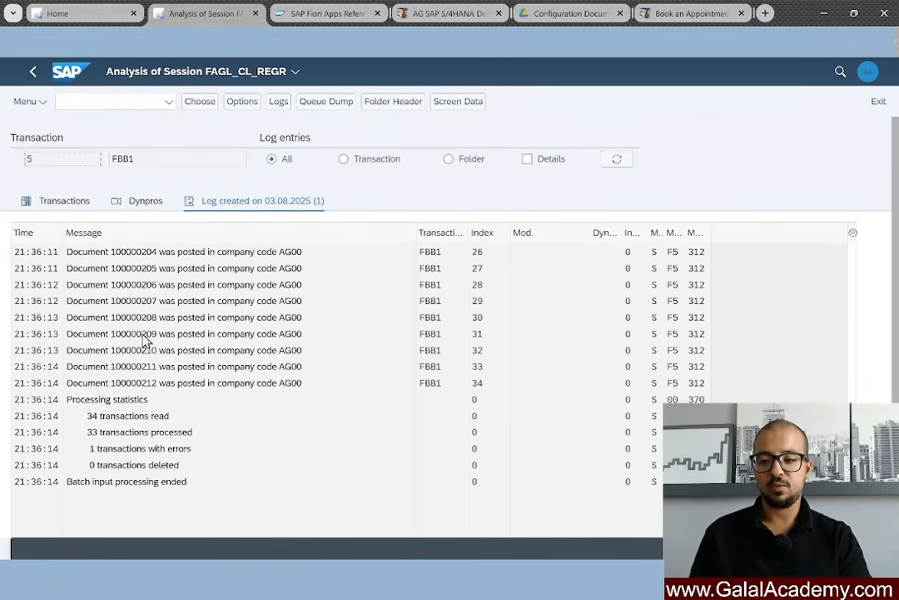
pyautogui.moveTo(87, 416); pyautogui.dragTo(223, 446)
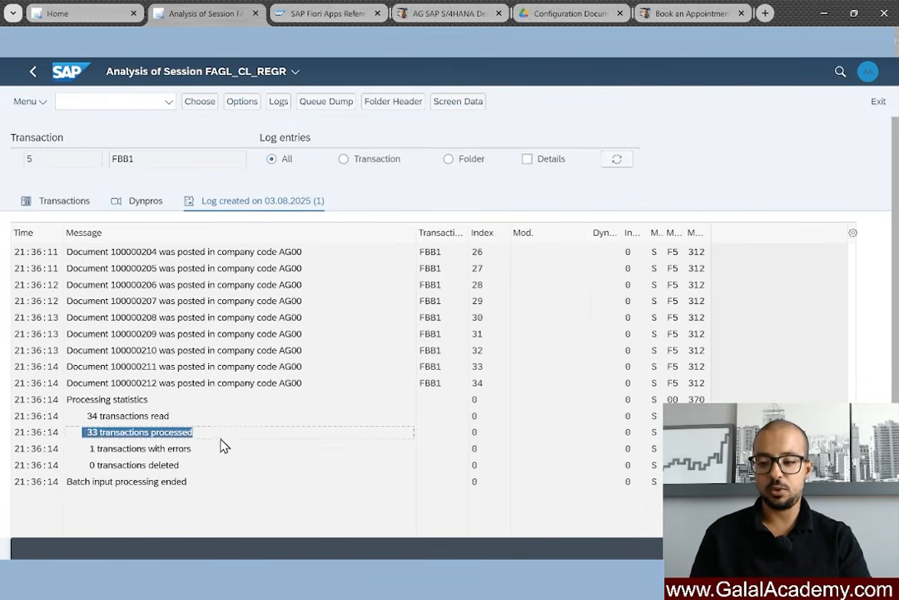
pyautogui.moveTo(90, 448); pyautogui.dragTo(215, 462)
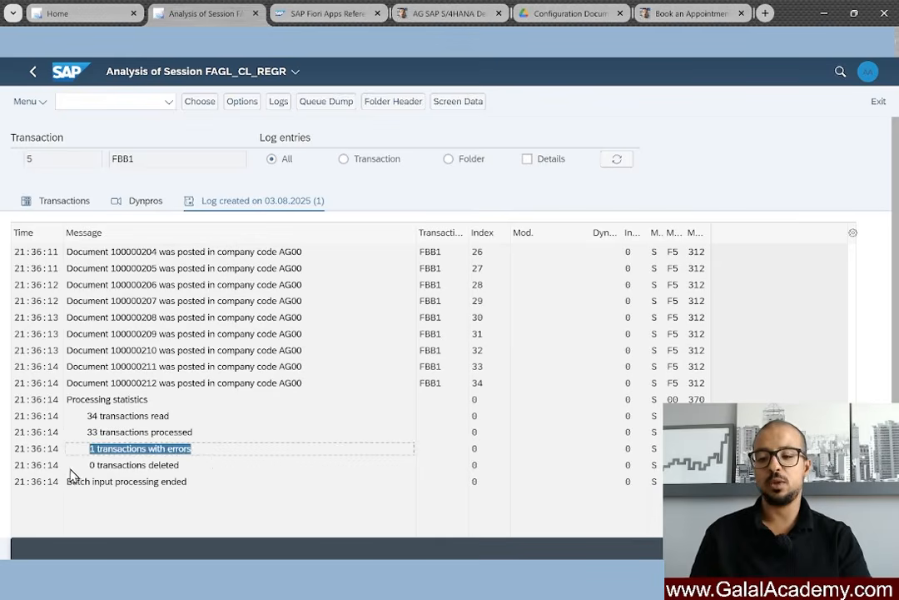
pyautogui.moveTo(74, 472); pyautogui.dragTo(210, 478)
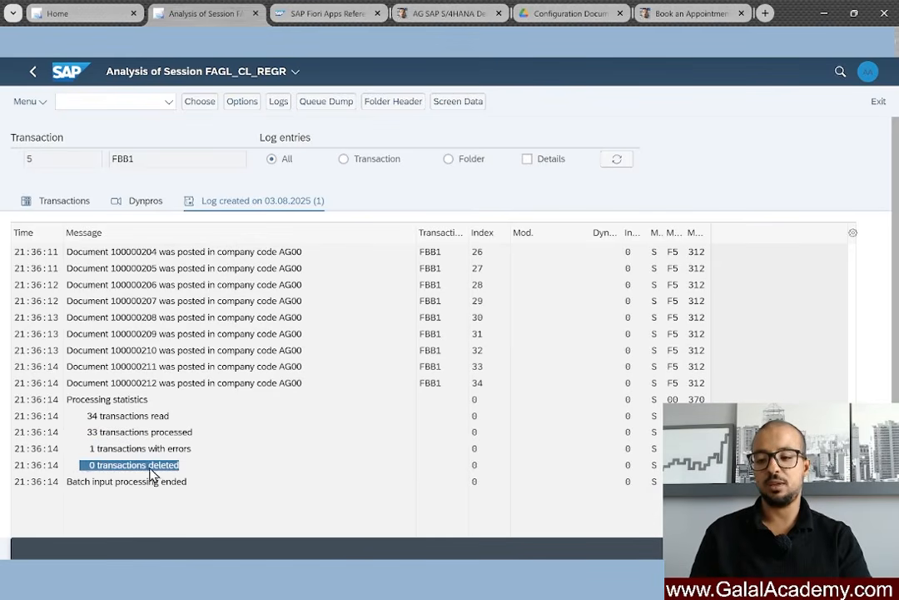
pyautogui.click(87, 483)
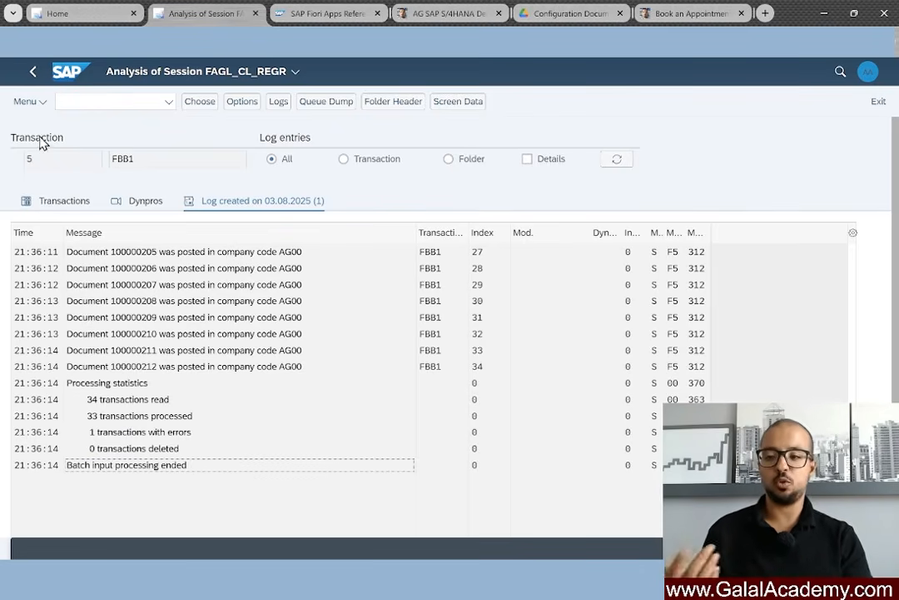
# Step: Return to the session overview, process the FAGL_CL_REGR session in foreground mode, and confirm OK code /07 on the first G/L account item
pyautogui.click(67, 200)
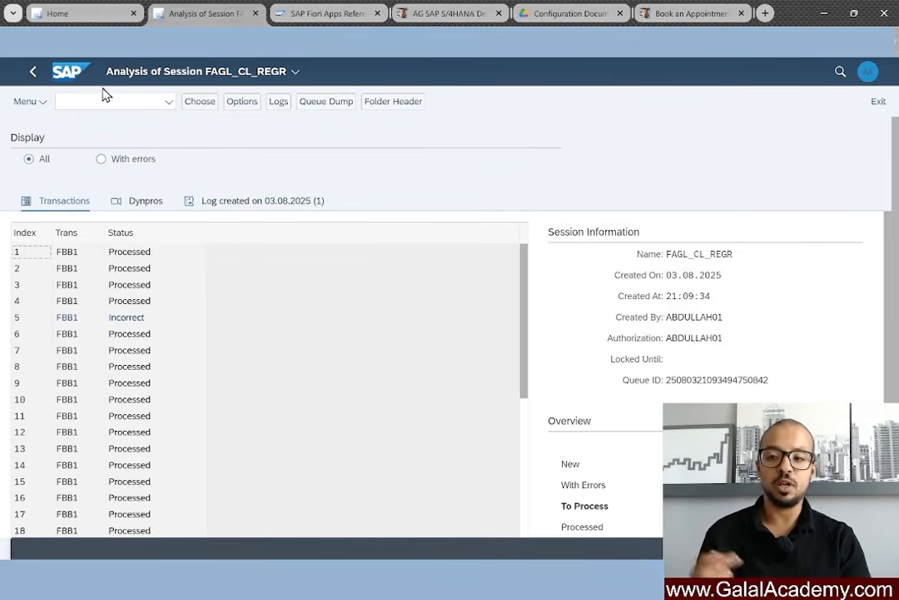
pyautogui.click(33, 72)
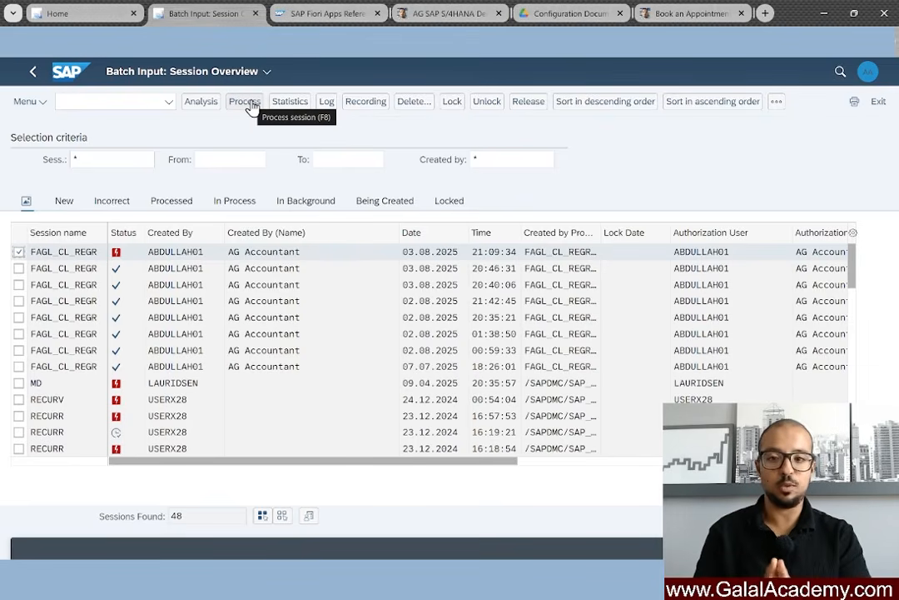
pyautogui.click(260, 104)
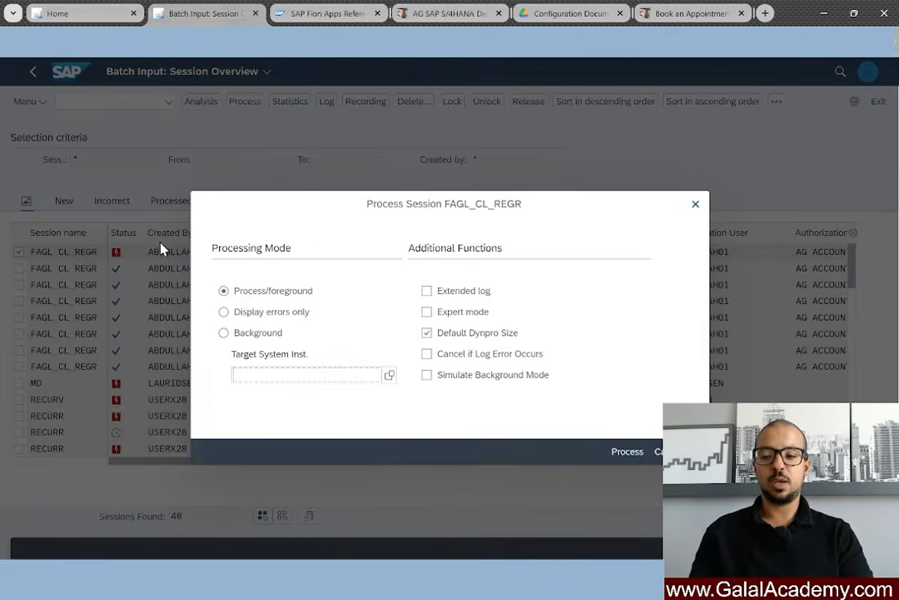
pyautogui.click(627, 451)
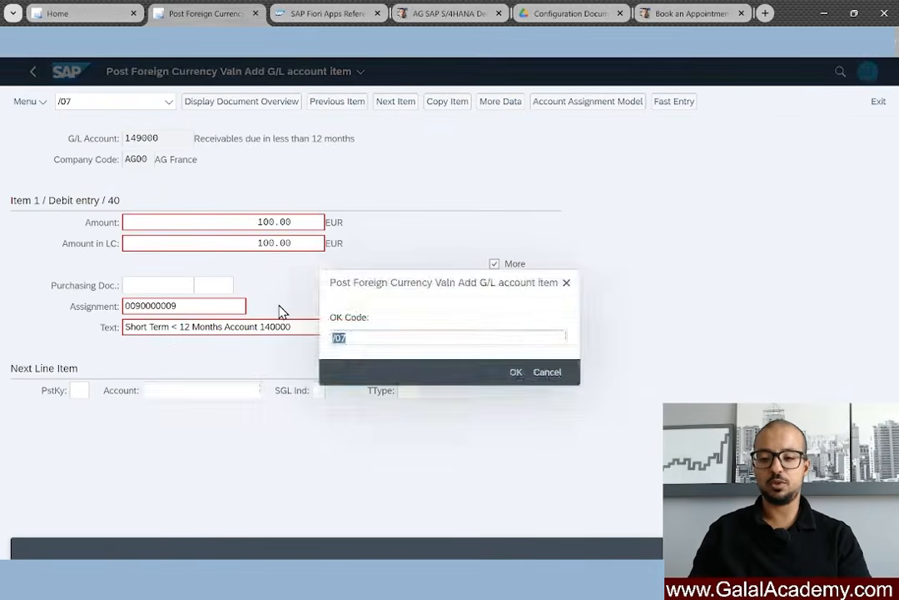
pyautogui.press('Return')
pyautogui.press('Return')
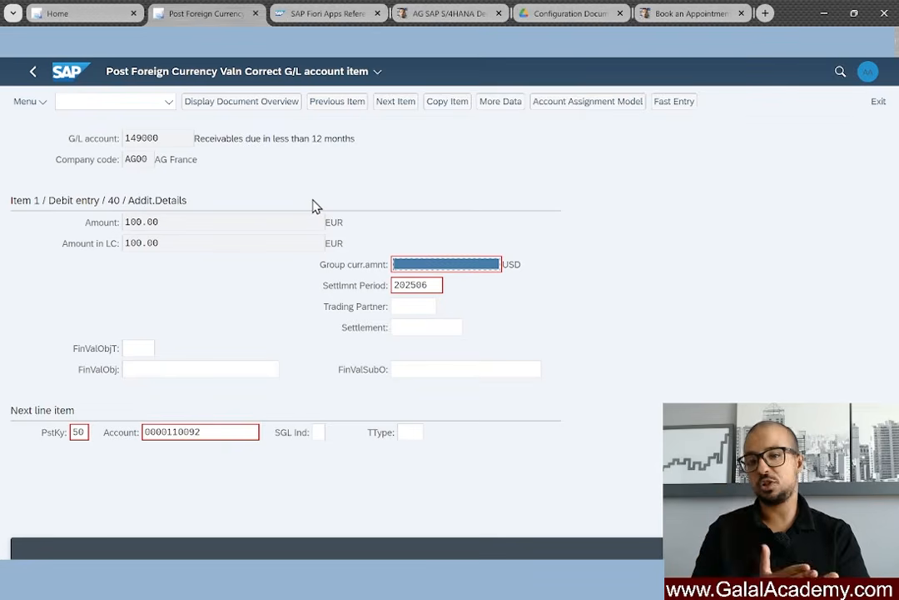
# Step: Cancel the running batch input processing through the batch input services and return to the session overview
pyautogui.click(25, 102)
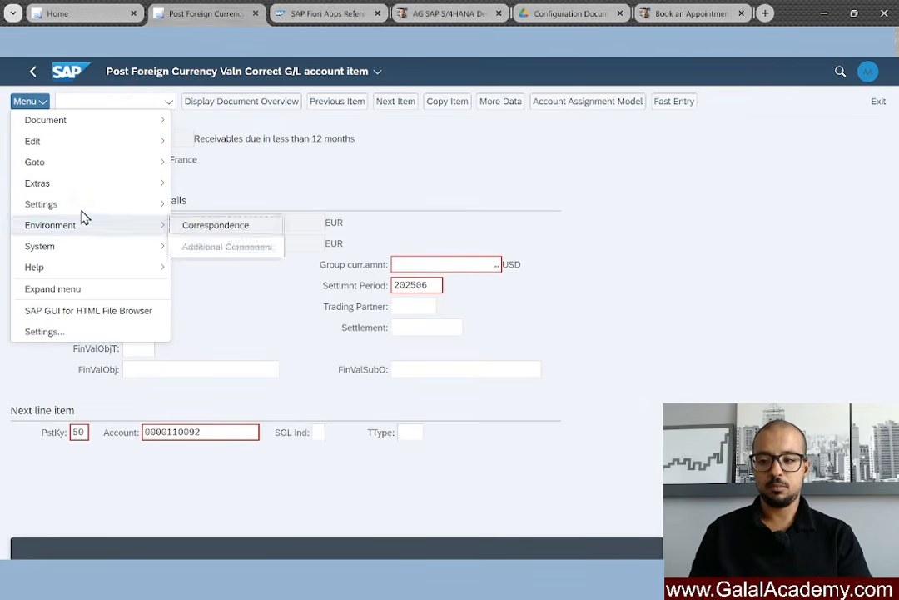
pyautogui.moveTo(98, 250)
pyautogui.moveTo(263, 280)
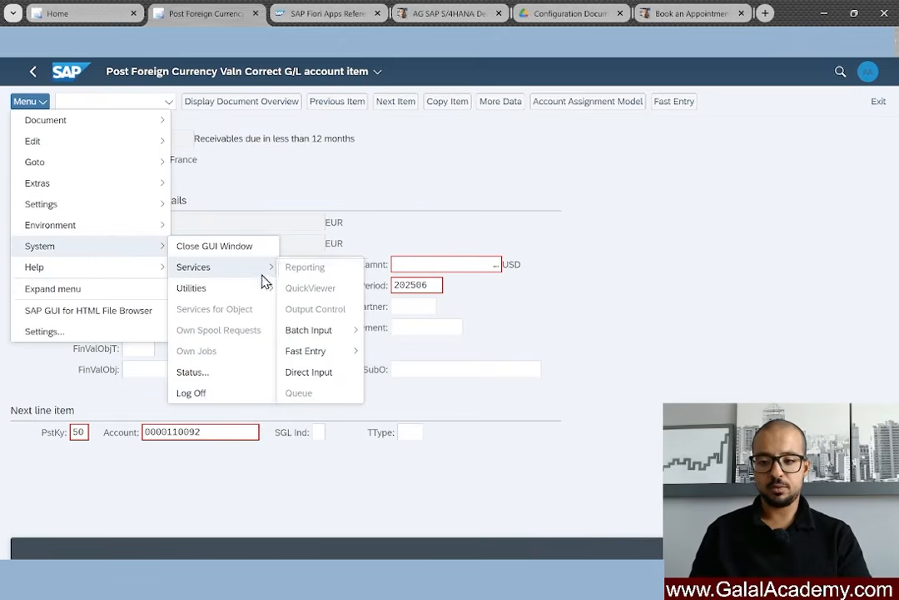
pyautogui.moveTo(334, 338)
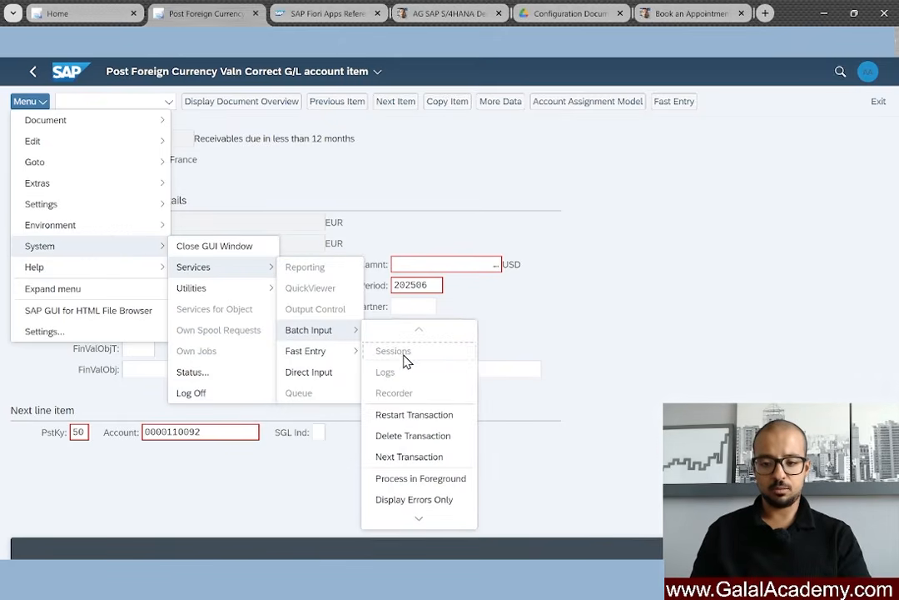
pyautogui.scroll(-3, 422, 452)
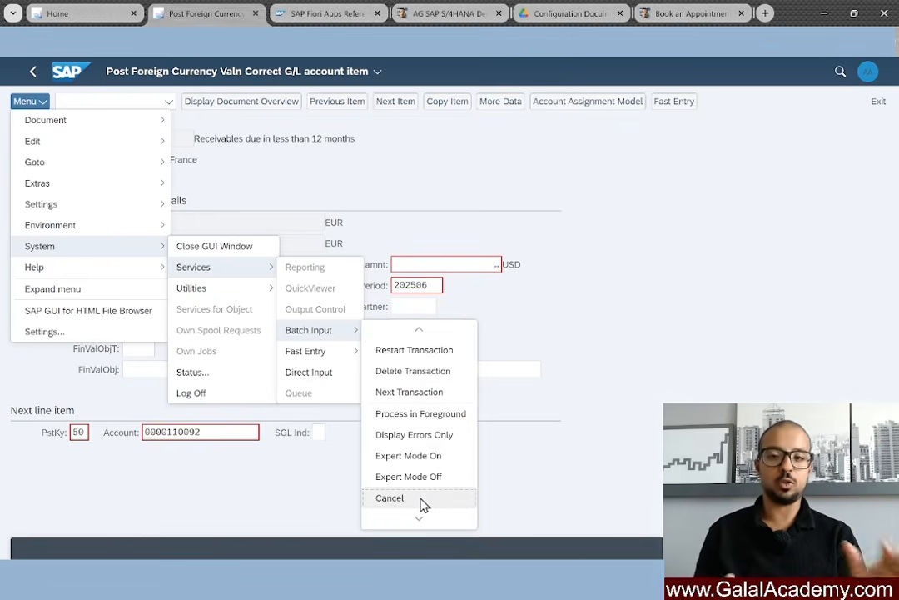
pyautogui.click(422, 498)
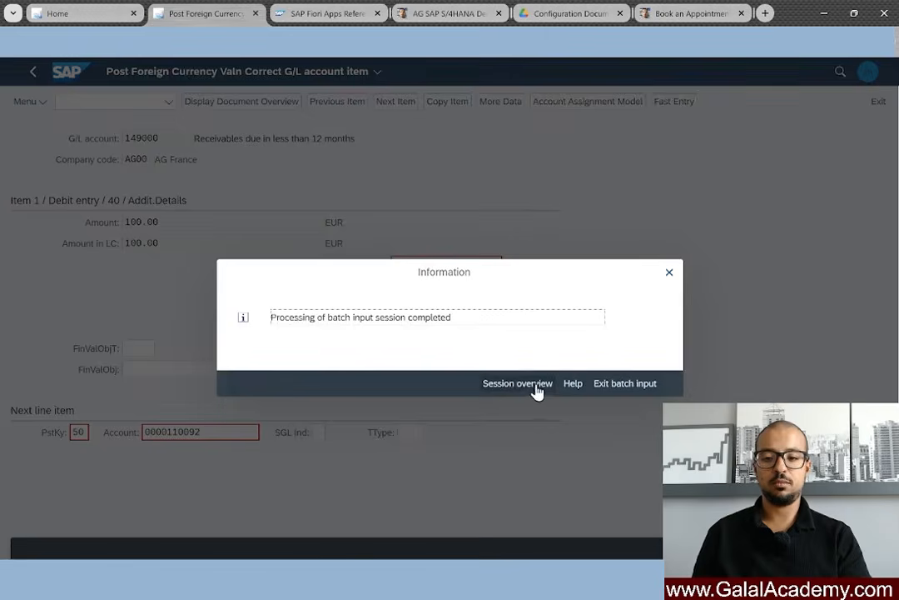
pyautogui.click(516, 384)
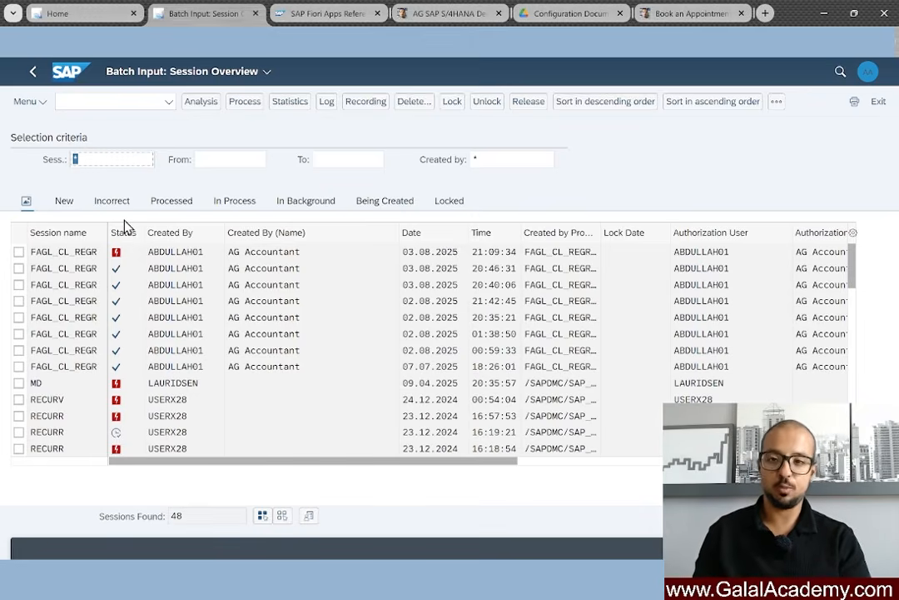
# Step: Process the 03.08.2025 21:09:34 FAGL_CL_REGR session in the Display errors only mode and return to the session overview
pyautogui.click(18, 251)
pyautogui.click(244, 103)
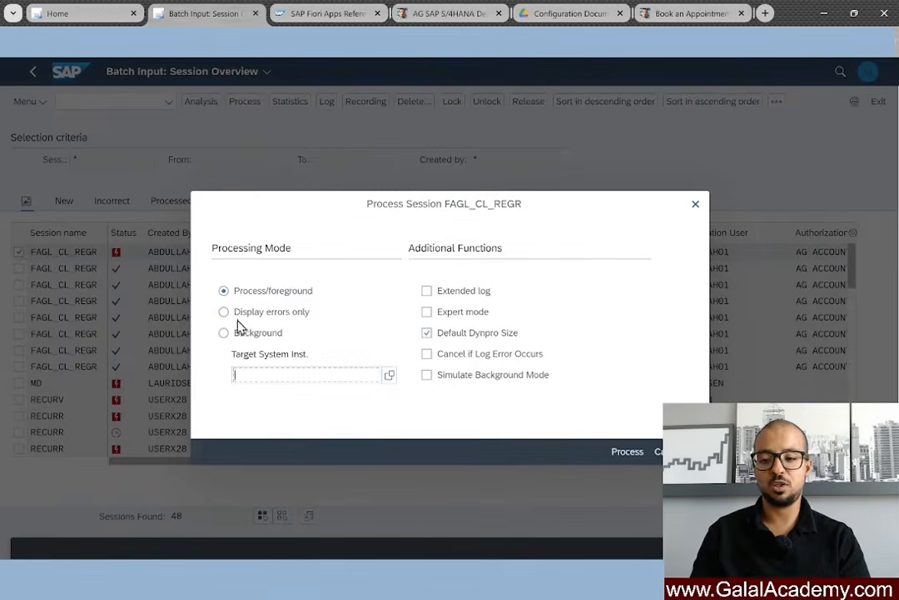
pyautogui.click(260, 321)
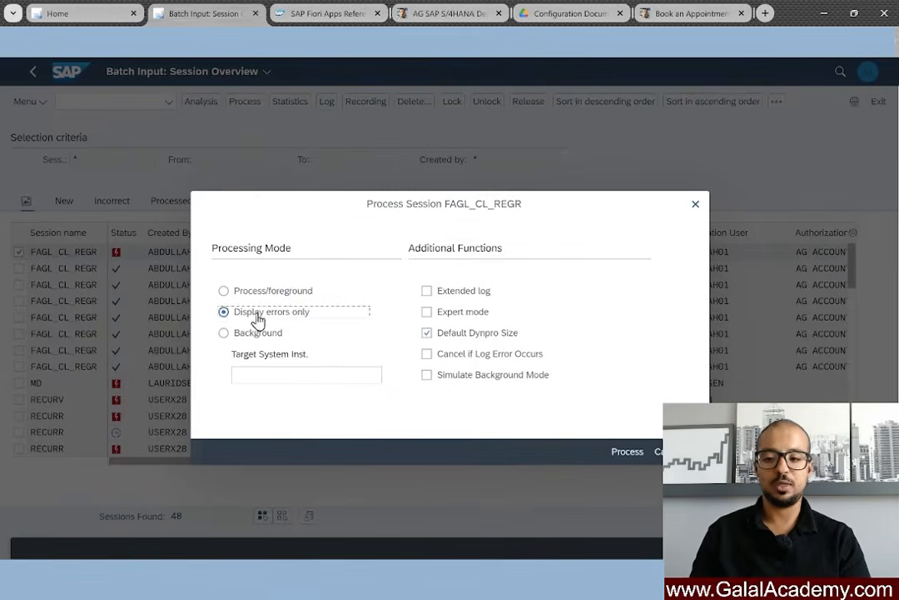
pyautogui.click(625, 451)
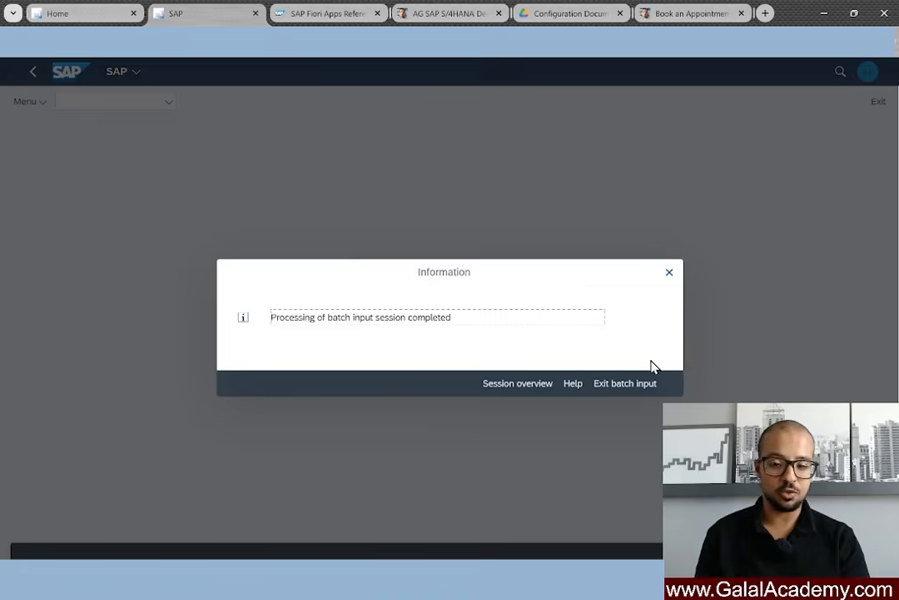
pyautogui.click(514, 385)
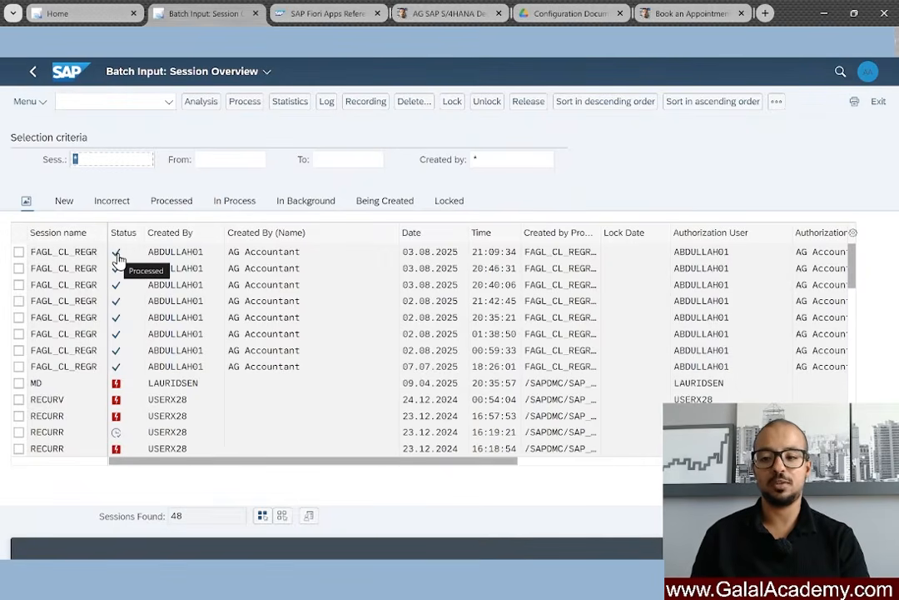
# Step: Open the analysis of the 03.08.2025 21:09:34 FAGL_CL_REGR session and examine its transaction statuses and the processed, current content and created counts
pyautogui.doubleClick(60, 251)
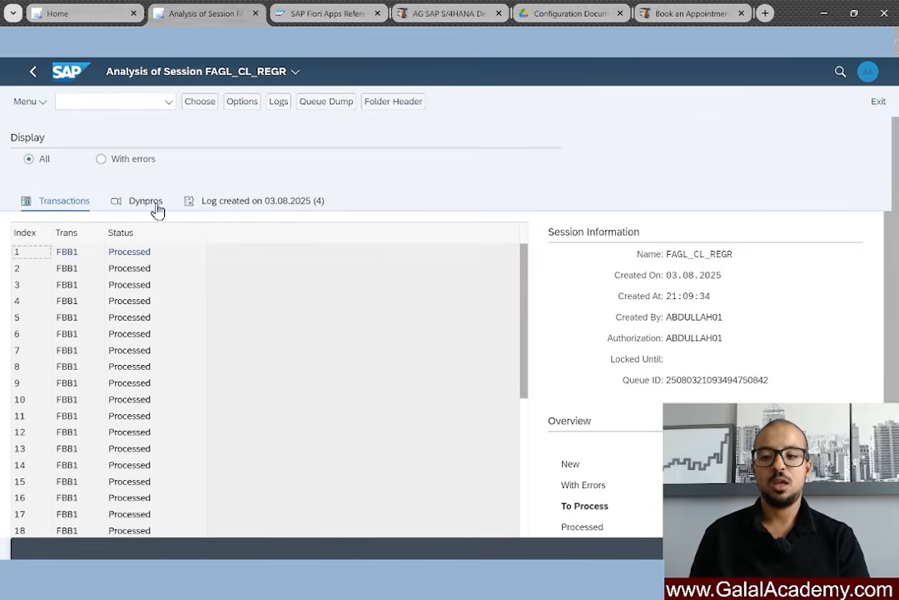
pyautogui.scroll(-2, 143, 335)
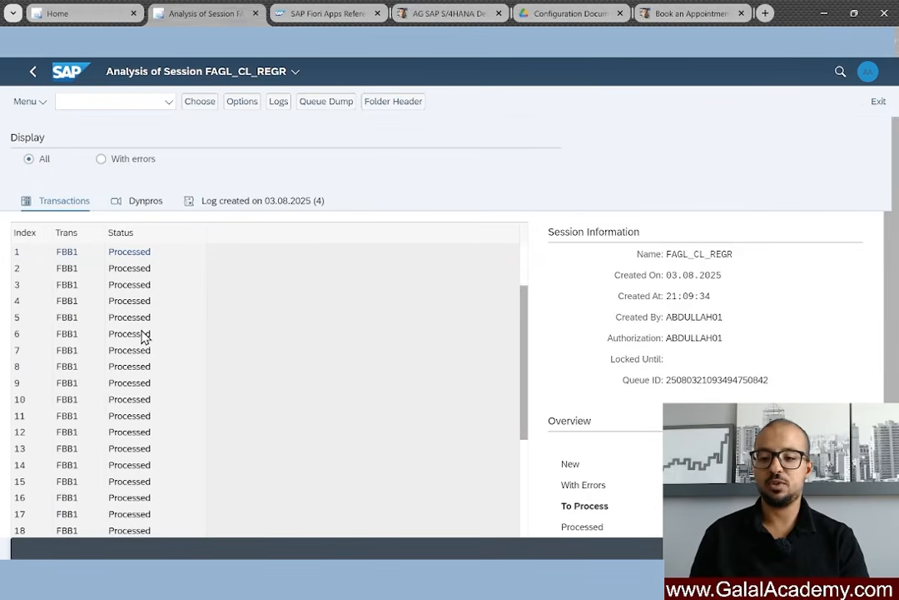
pyautogui.scroll(2, 153, 403)
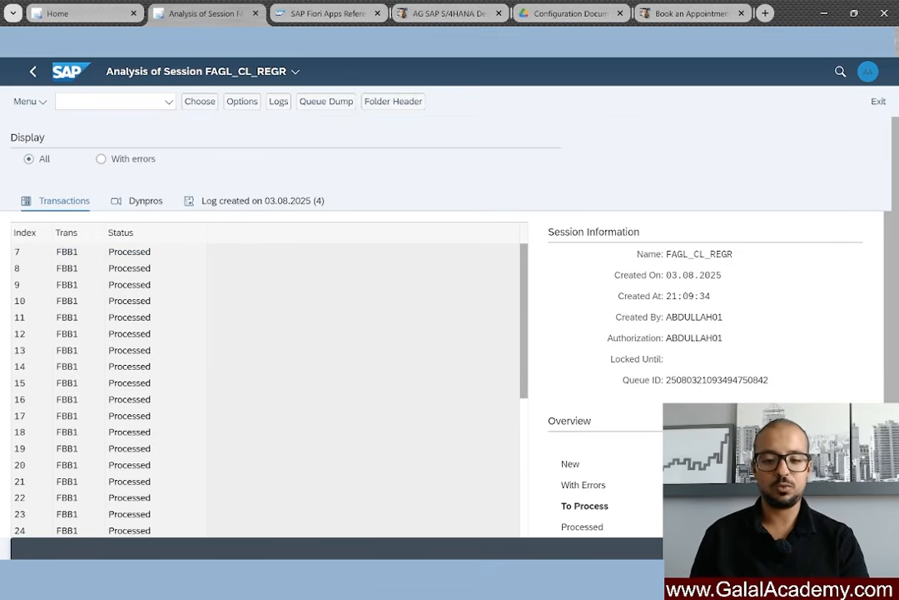
pyautogui.scroll(-1, 758, 390)
pyautogui.scroll(1, 759, 390)
pyautogui.scroll(-3, 755, 398)
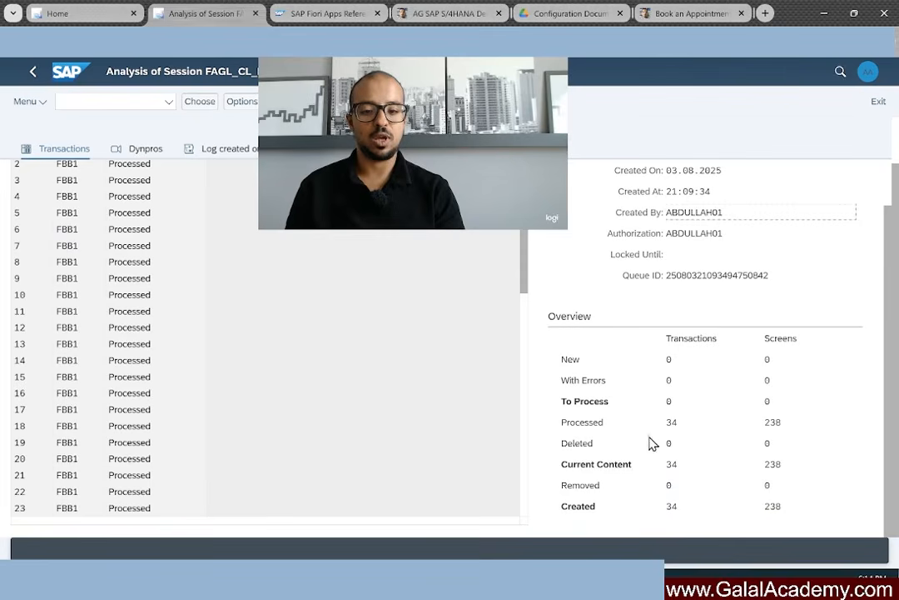
pyautogui.click(676, 424)
pyautogui.click(679, 467)
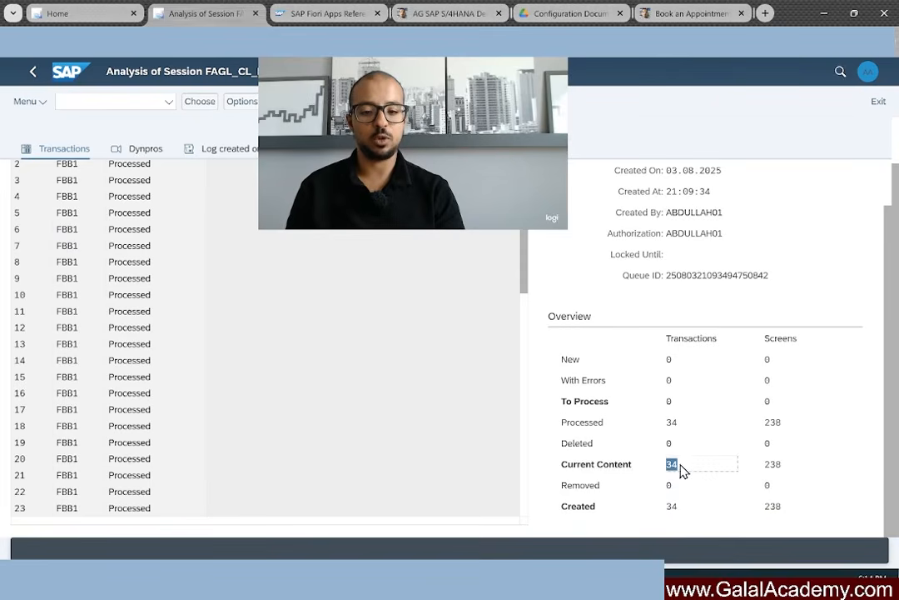
pyautogui.click(671, 507)
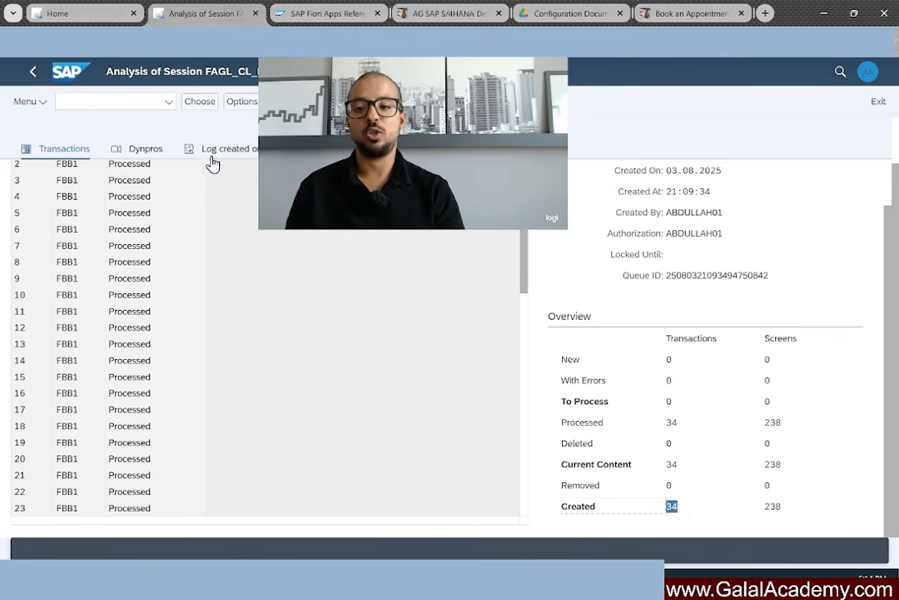
# Step: Open the session log created on 03.08.2025 and review the list of logs recorded for the session's processing runs
pyautogui.click(309, 155)
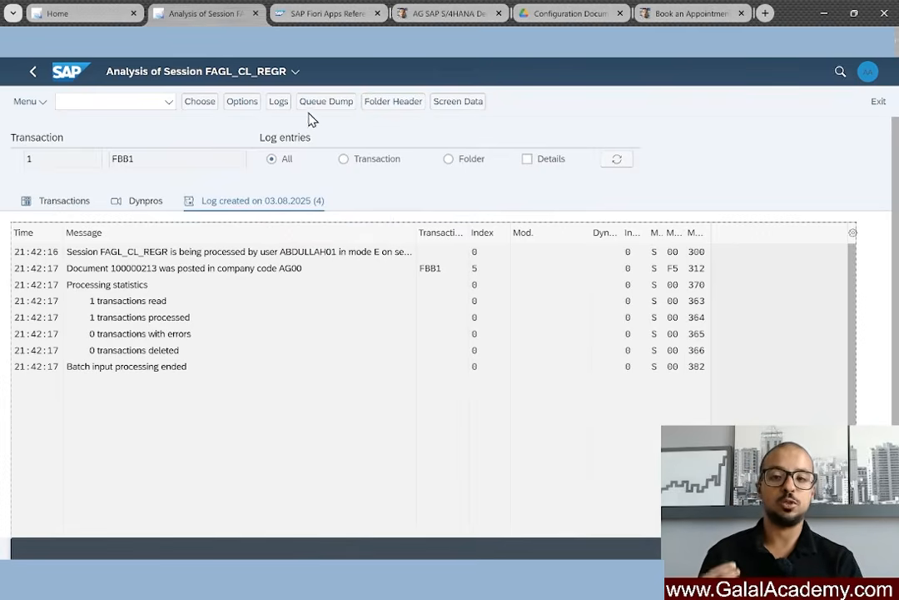
pyautogui.click(279, 101)
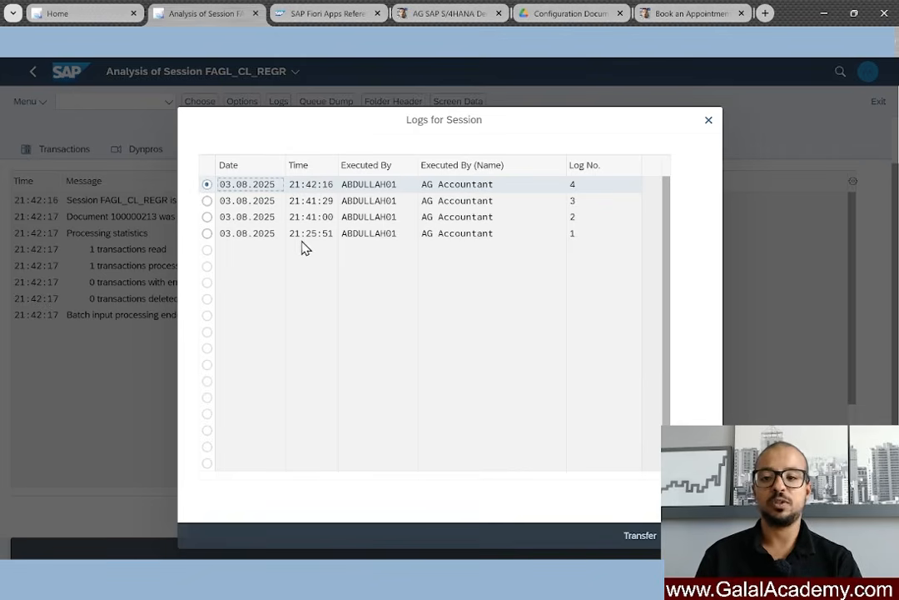
pyautogui.moveTo(550, 225); pyautogui.dragTo(390, 223)
pyautogui.moveTo(500, 210); pyautogui.dragTo(411, 205)
pyautogui.moveTo(540, 184); pyautogui.dragTo(370, 185)
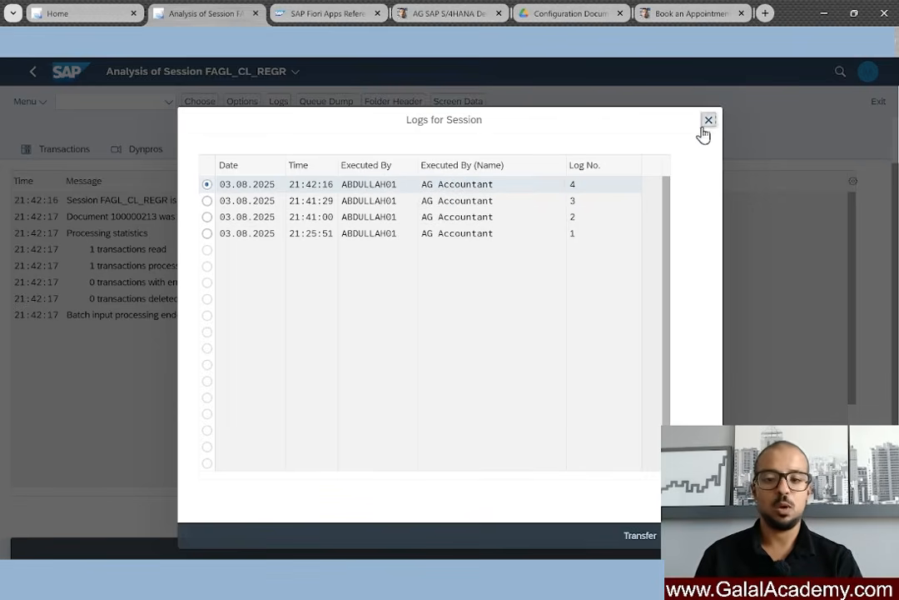
pyautogui.click(708, 120)
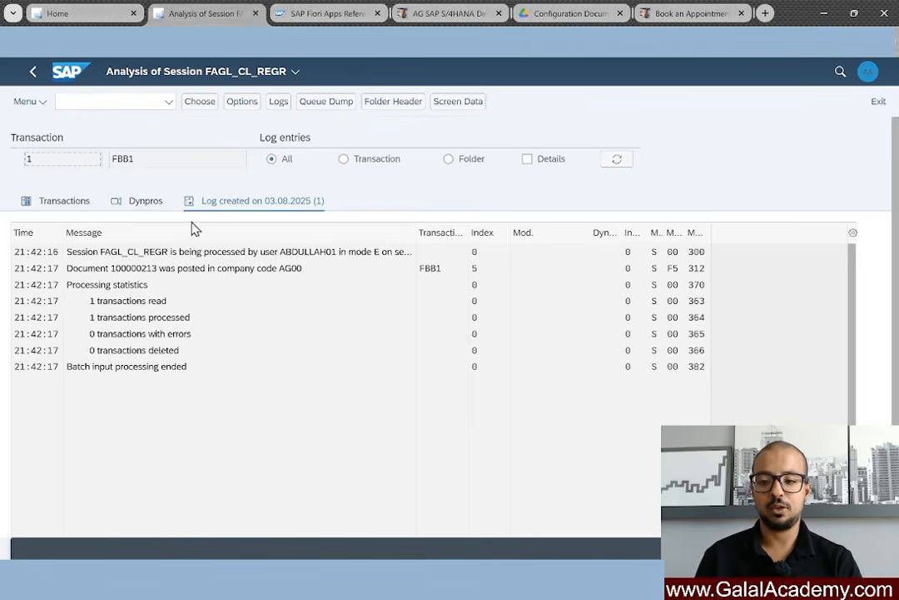
# Step: Load log no. 4 of the session and examine the posted transaction's index and the processing statistics
pyautogui.click(278, 101)
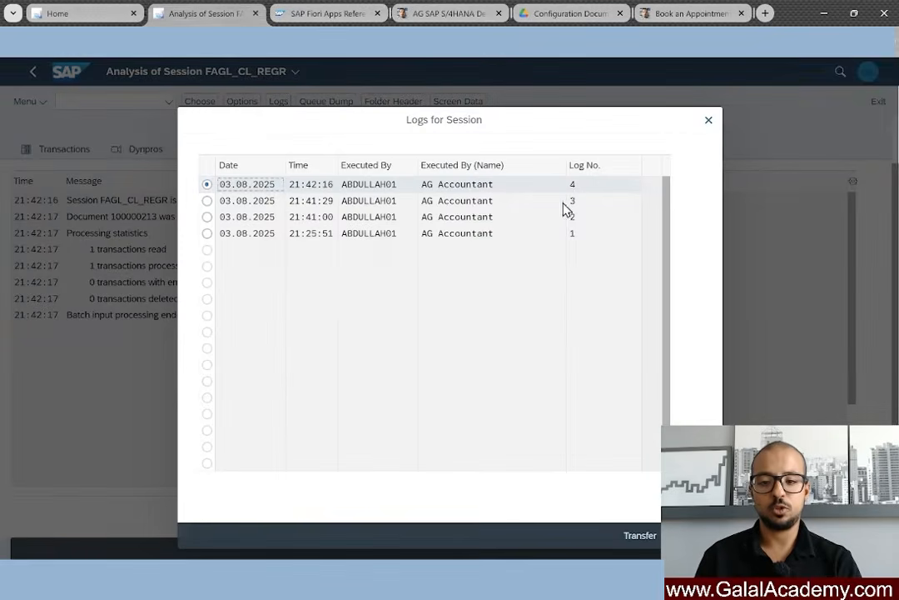
pyautogui.click(572, 187)
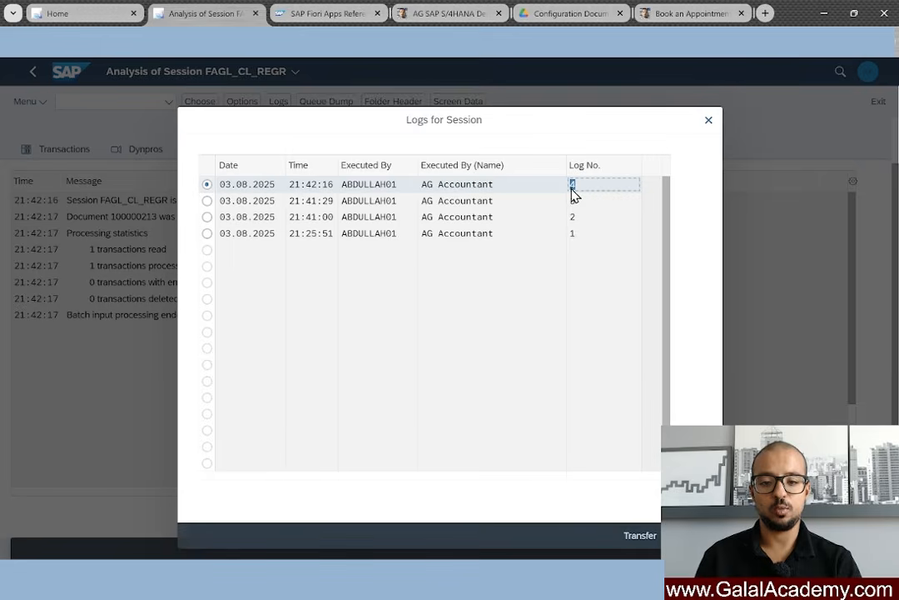
pyautogui.click(231, 184)
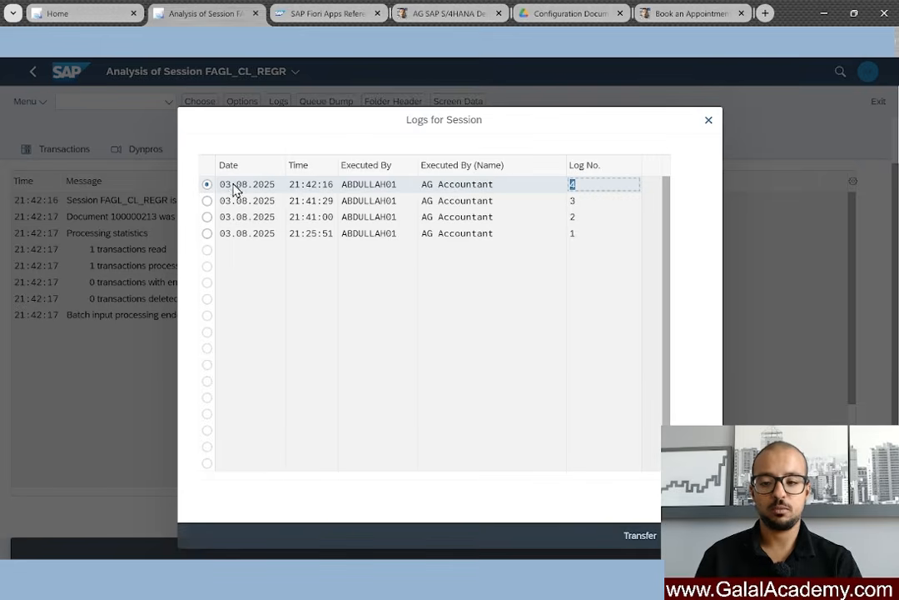
pyautogui.click(641, 537)
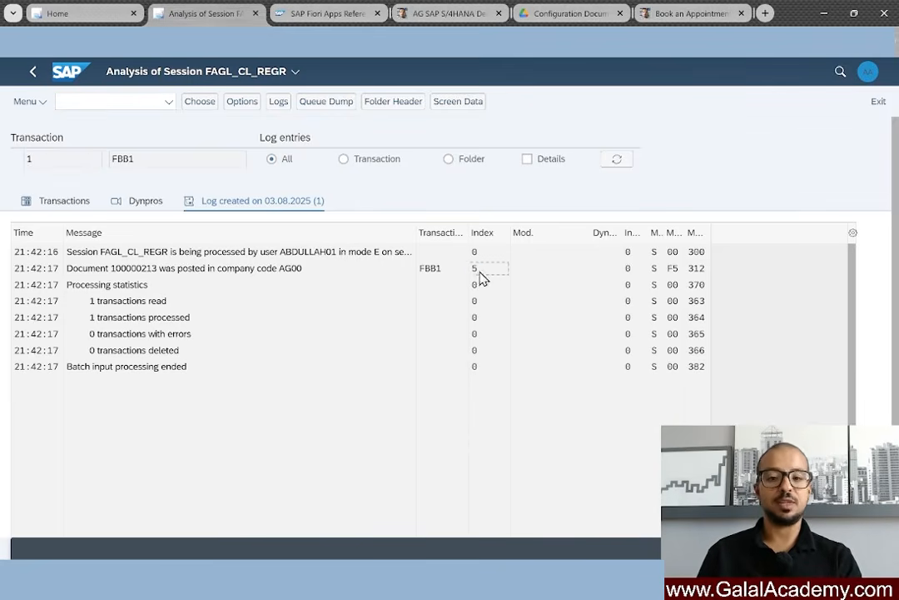
pyautogui.moveTo(480, 272); pyautogui.dragTo(471, 269)
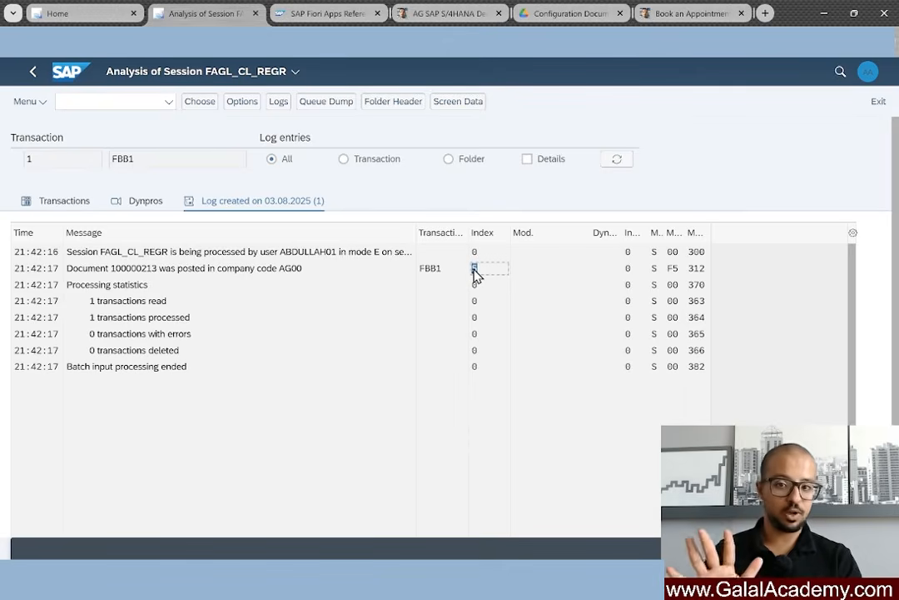
pyautogui.moveTo(99, 302); pyautogui.dragTo(189, 303)
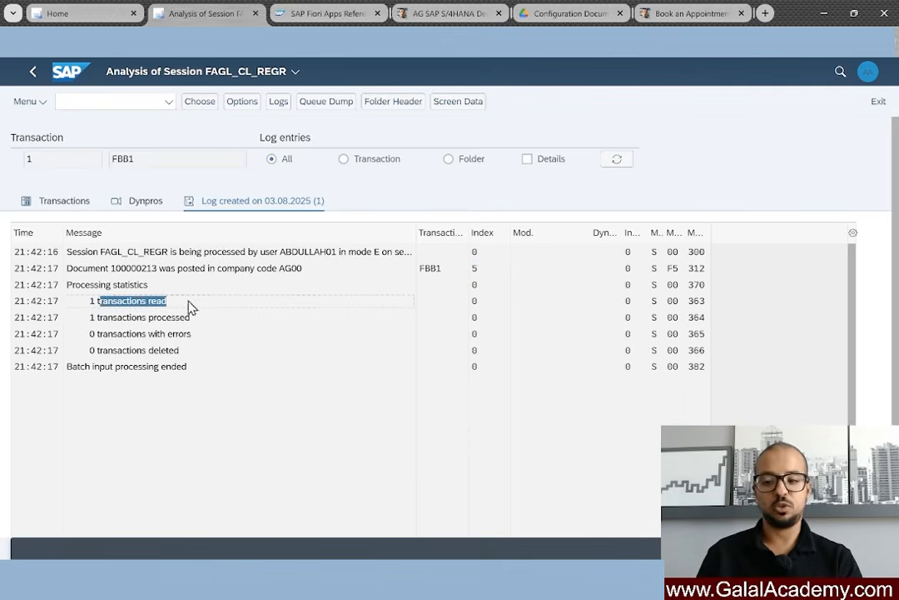
pyautogui.moveTo(108, 320); pyautogui.dragTo(218, 332)
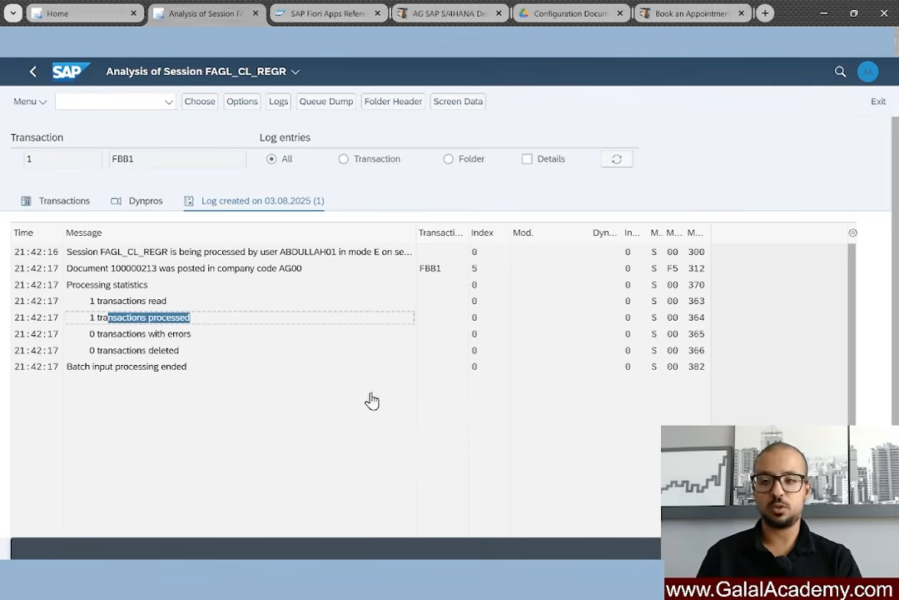
# Step: Load log no. 3 of the session and examine its cancellation entry and processing statistics
pyautogui.click(280, 104)
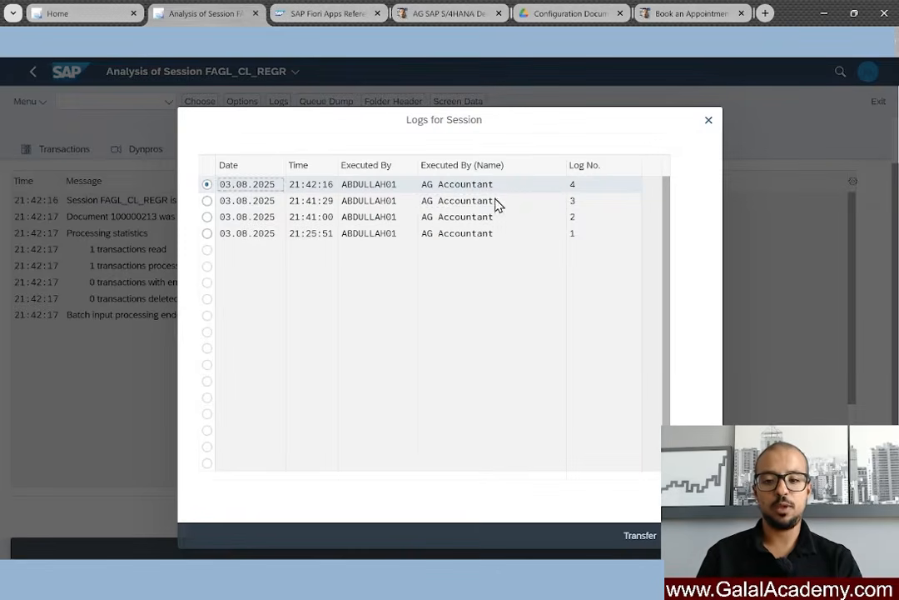
pyautogui.click(223, 203)
pyautogui.click(640, 535)
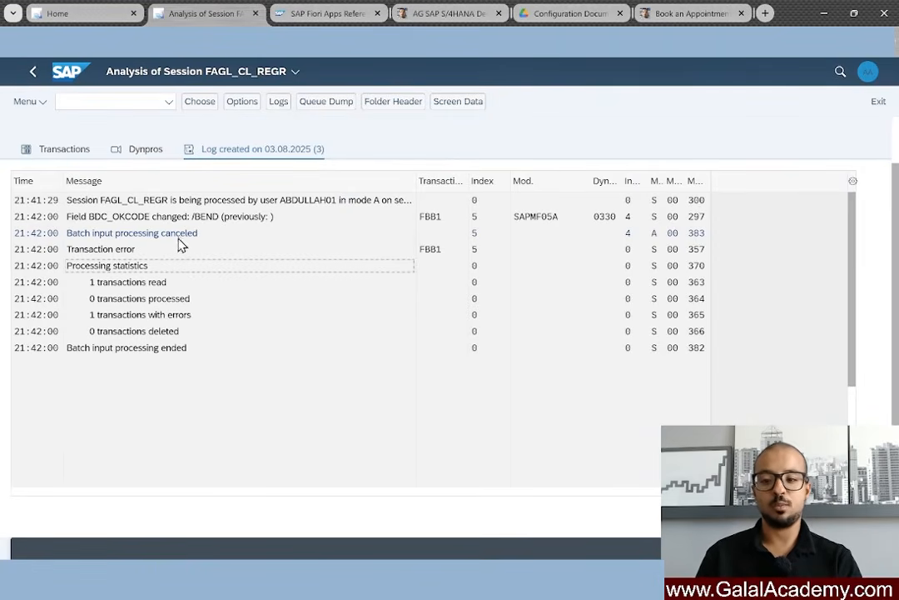
pyautogui.moveTo(143, 236); pyautogui.dragTo(198, 241)
pyautogui.moveTo(13, 236); pyautogui.dragTo(74, 249)
pyautogui.moveTo(89, 284); pyautogui.dragTo(191, 289)
pyautogui.moveTo(90, 301); pyautogui.dragTo(180, 313)
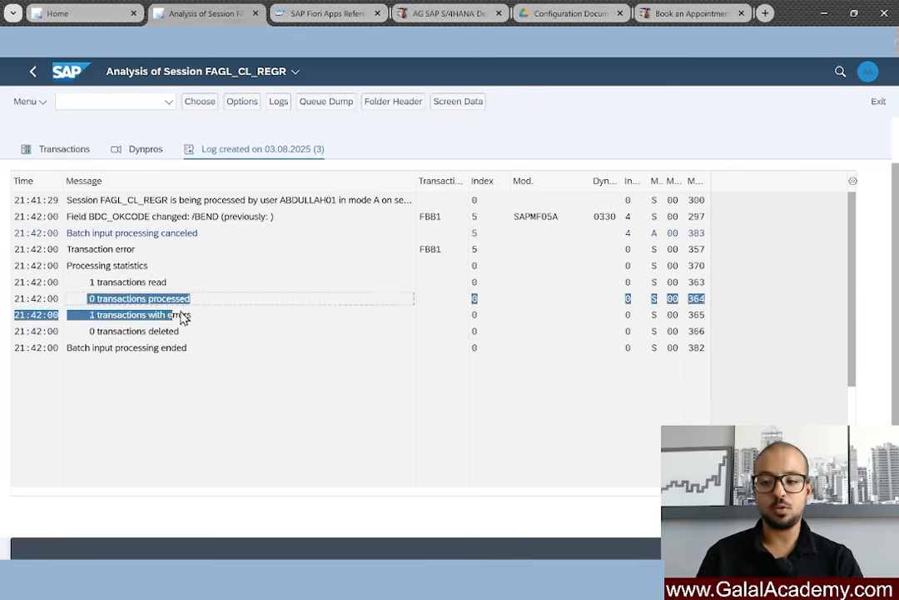
pyautogui.click(86, 323)
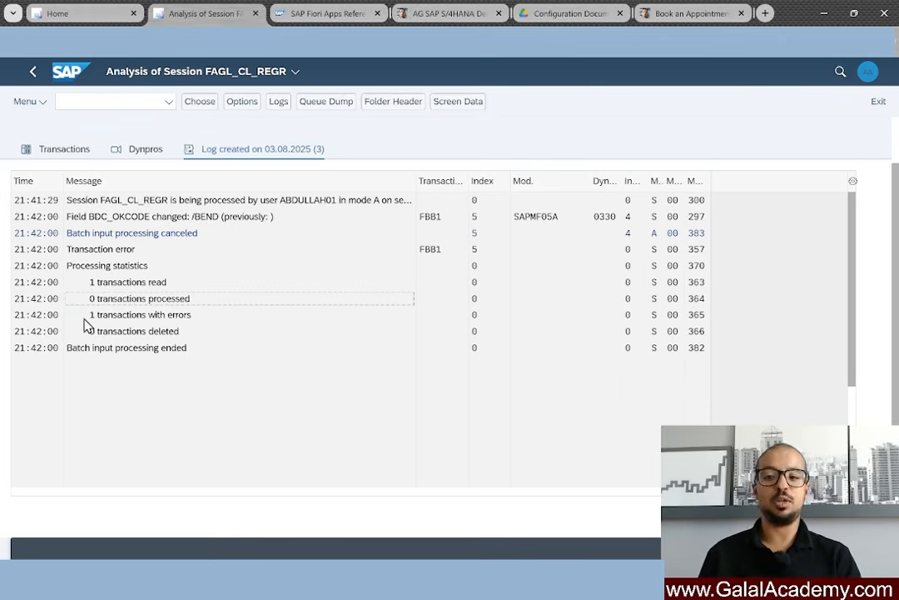
# Step: Return to the session overview, try to process the 21:09:34 FAGL_CL_REGR session again, and view the resulting message's details
pyautogui.click(32, 72)
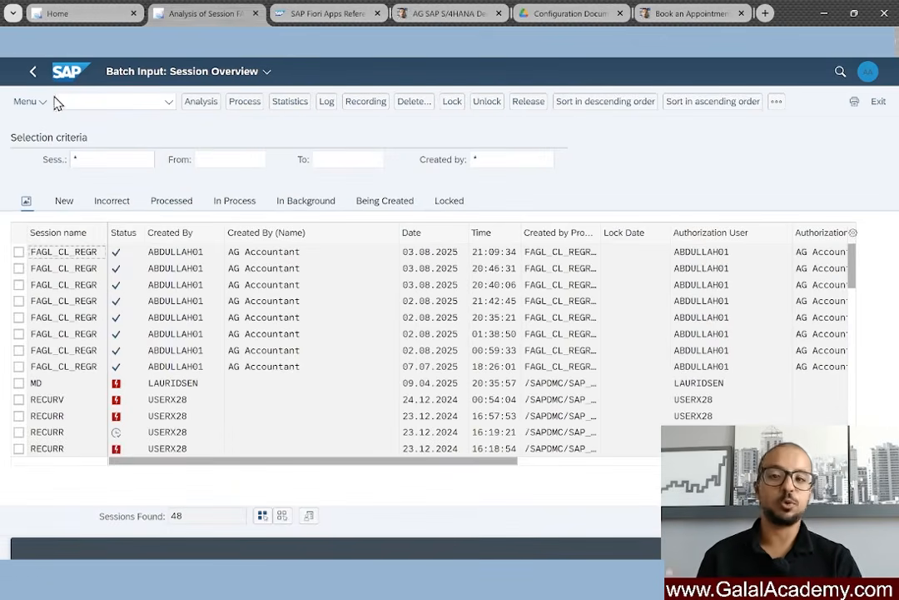
pyautogui.click(18, 251)
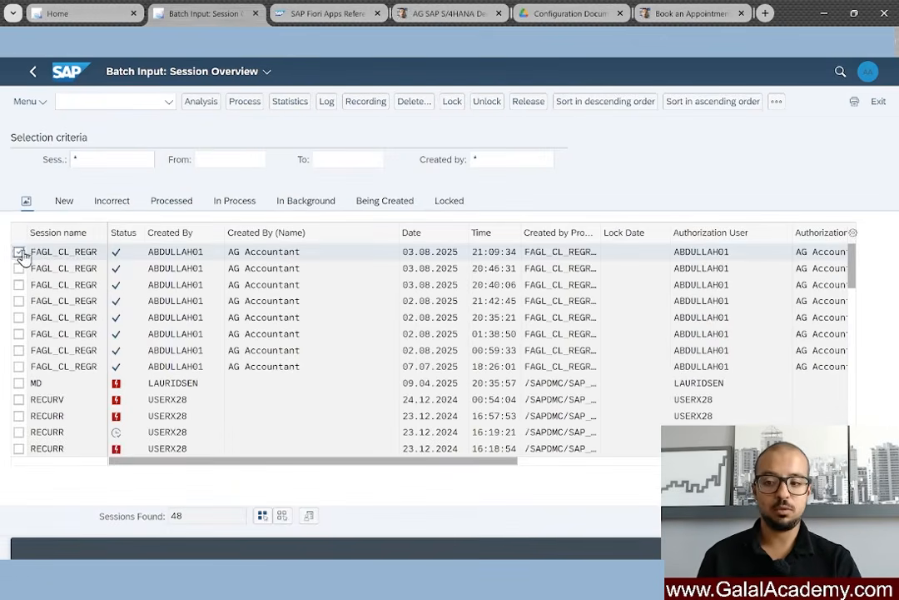
pyautogui.click(247, 102)
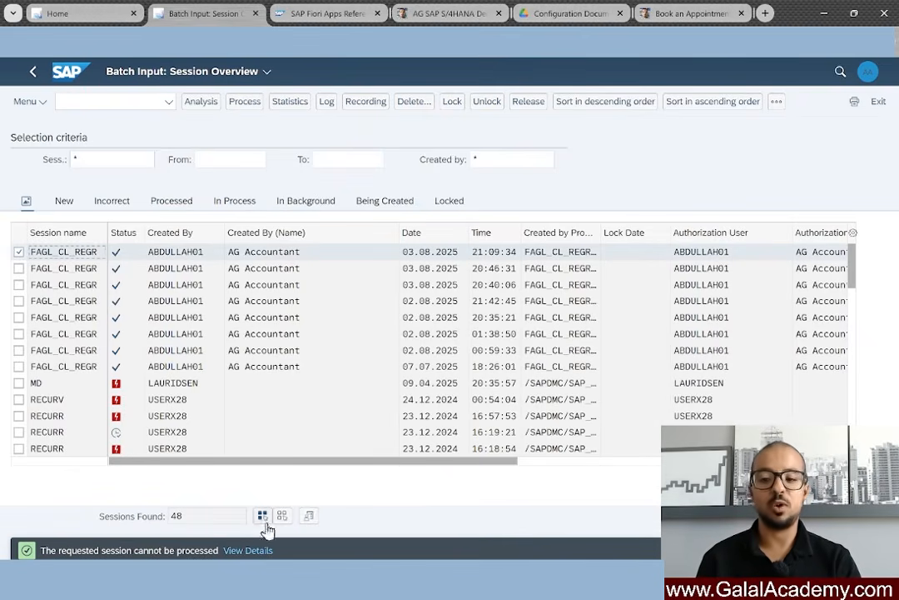
pyautogui.click(247, 552)
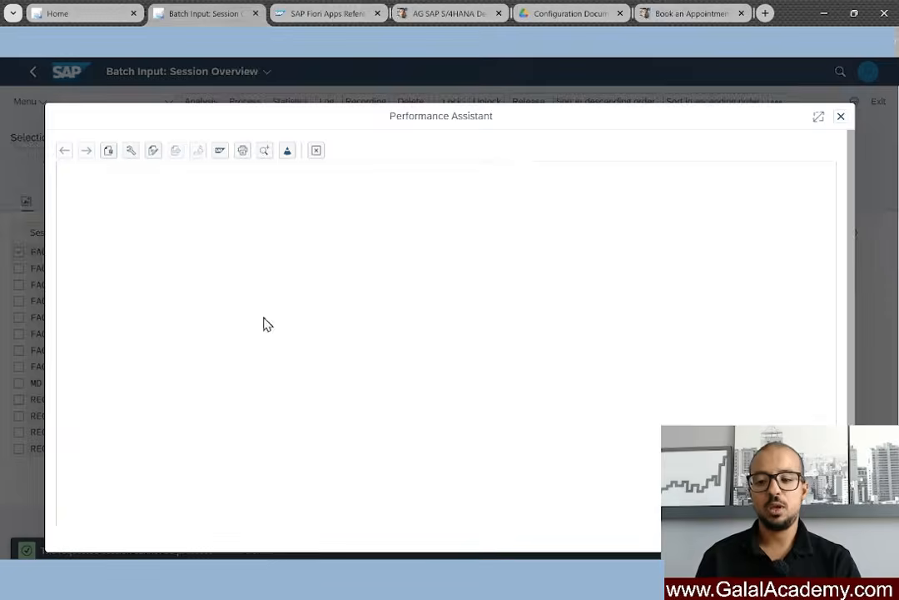
pyautogui.click(316, 153)
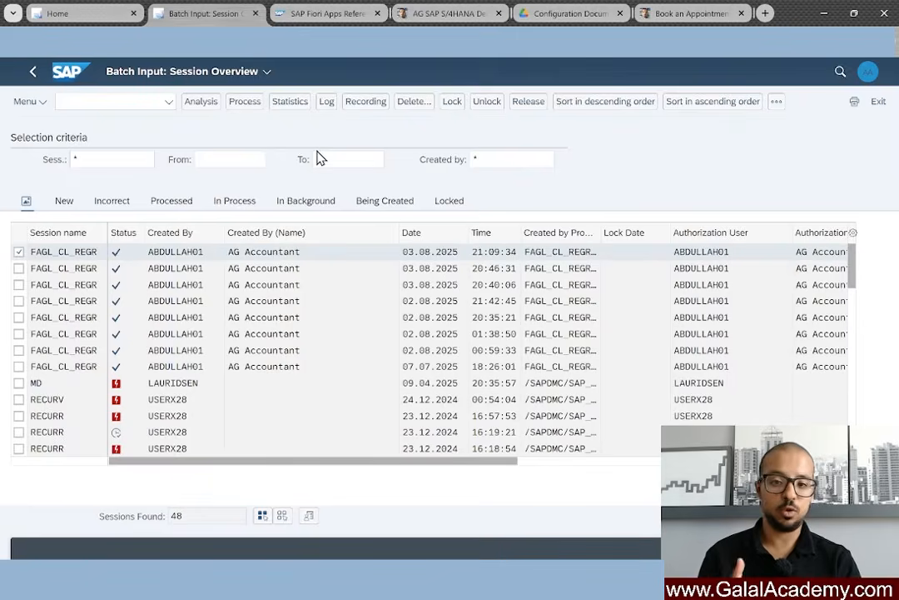